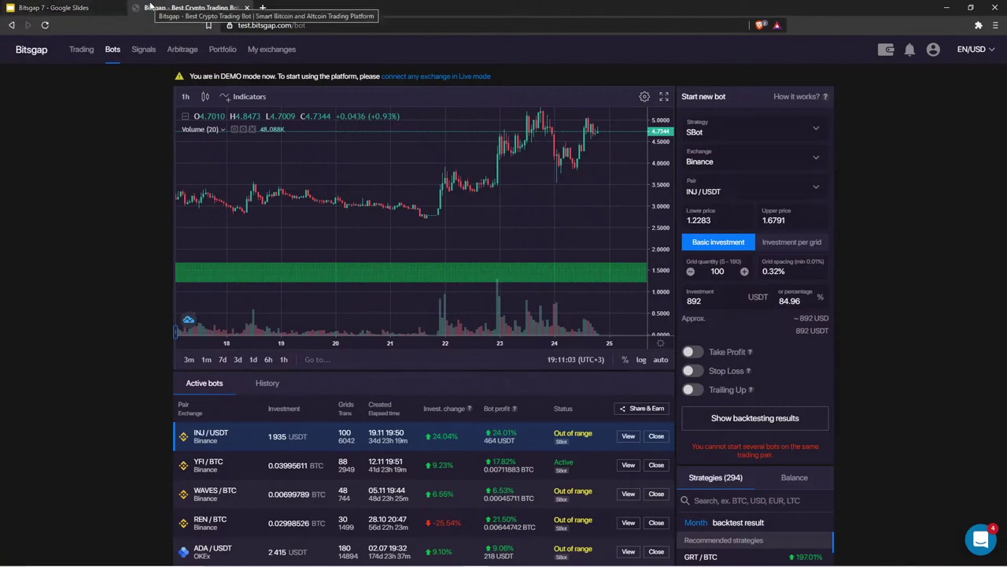
Examine the active bots' investments, profits and statuses, and check the Demo mode setting in the account options
{"action": "left_click", "coordinate": [935, 50]}
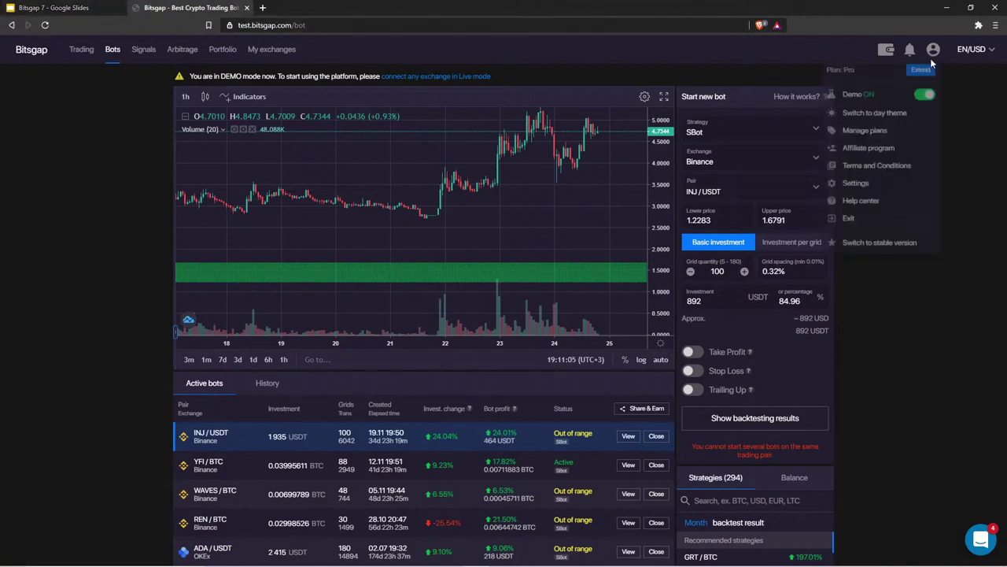
{"action": "scroll", "coordinate": [415, 353], "scroll_direction": "down", "scroll_amount": 2}
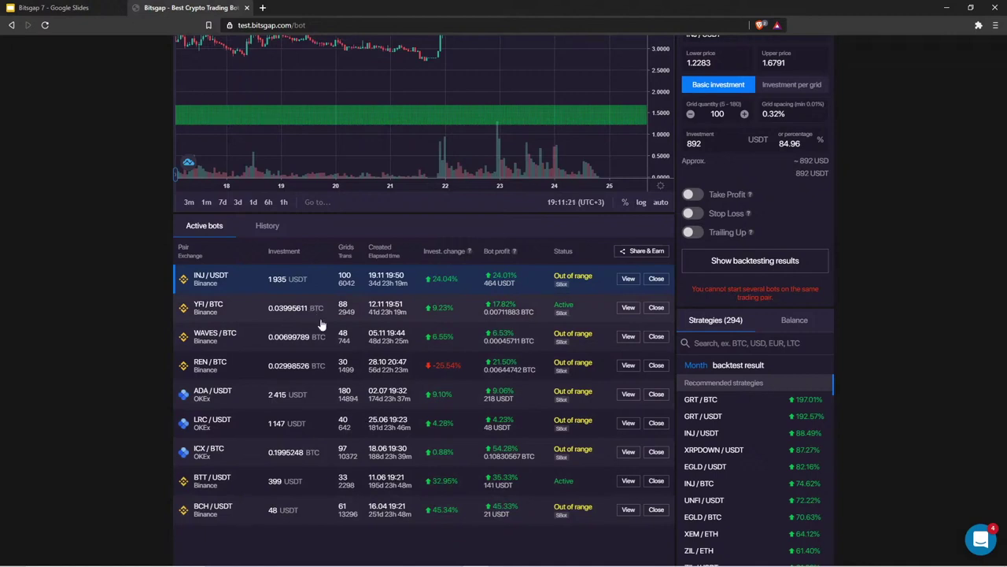
{"action": "scroll", "coordinate": [327, 327], "scroll_direction": "up", "scroll_amount": 3}
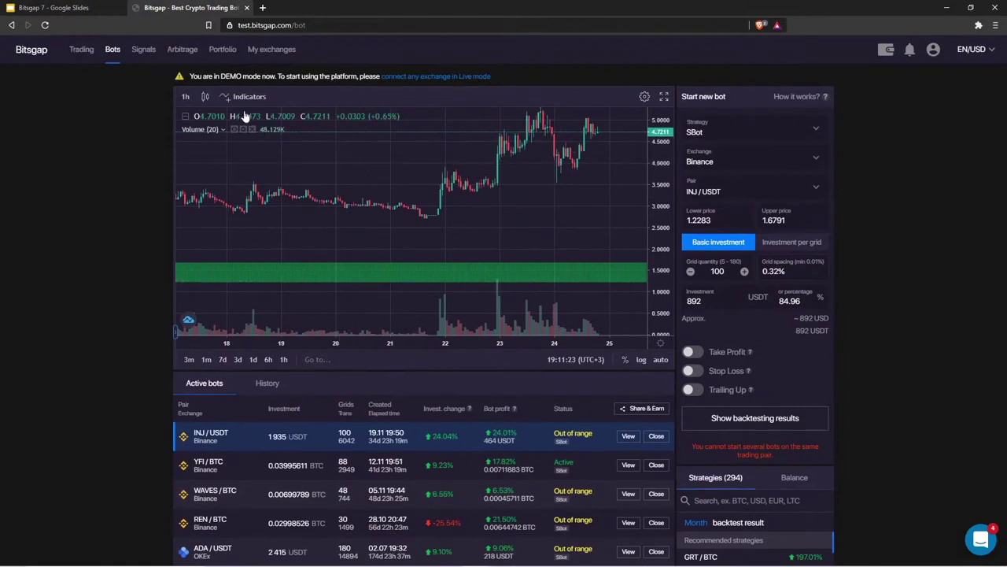
{"action": "scroll", "coordinate": [445, 295], "scroll_direction": "down", "scroll_amount": 2}
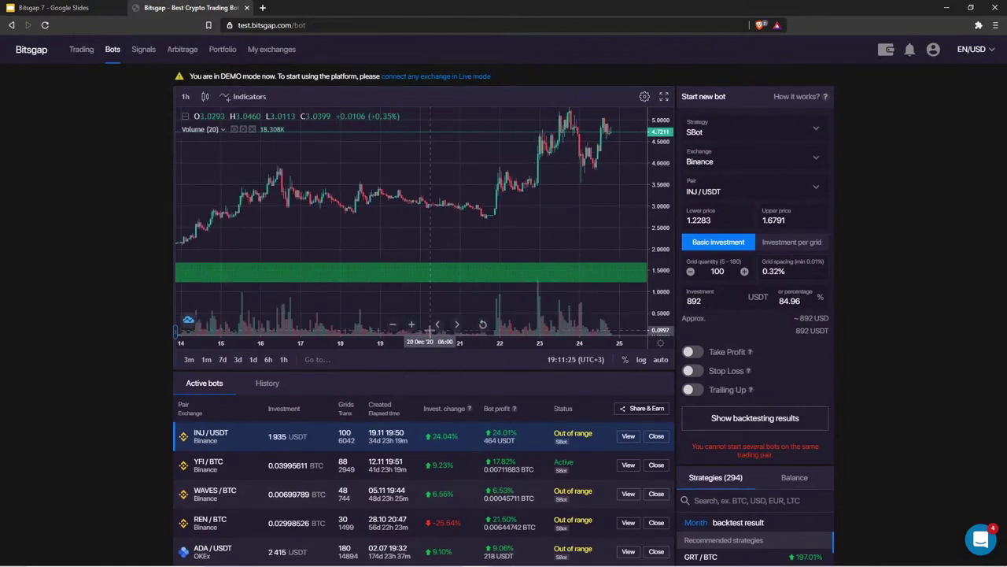
{"action": "scroll", "coordinate": [439, 295], "scroll_direction": "up", "scroll_amount": 2}
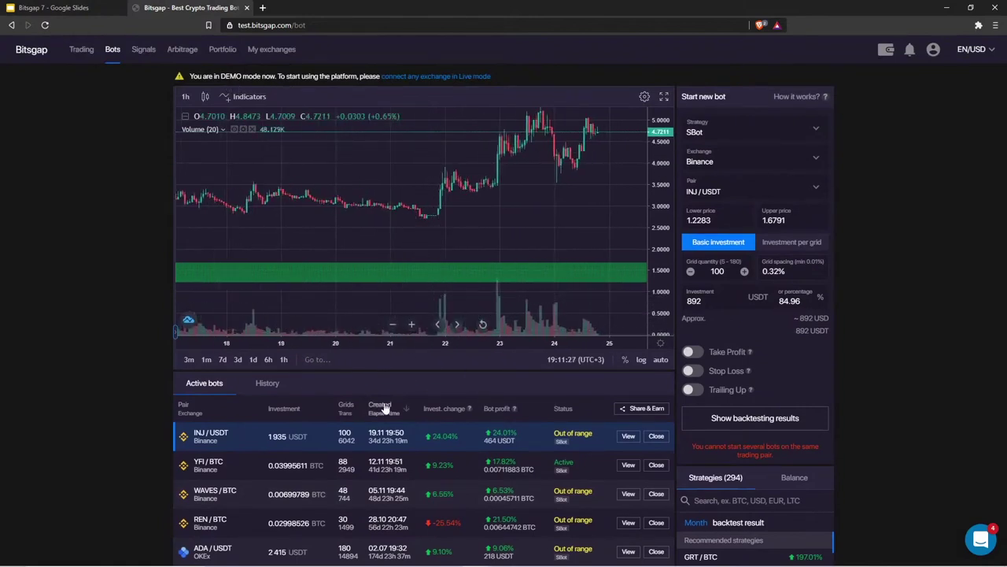
{"action": "scroll", "coordinate": [386, 409], "scroll_direction": "down", "scroll_amount": 3}
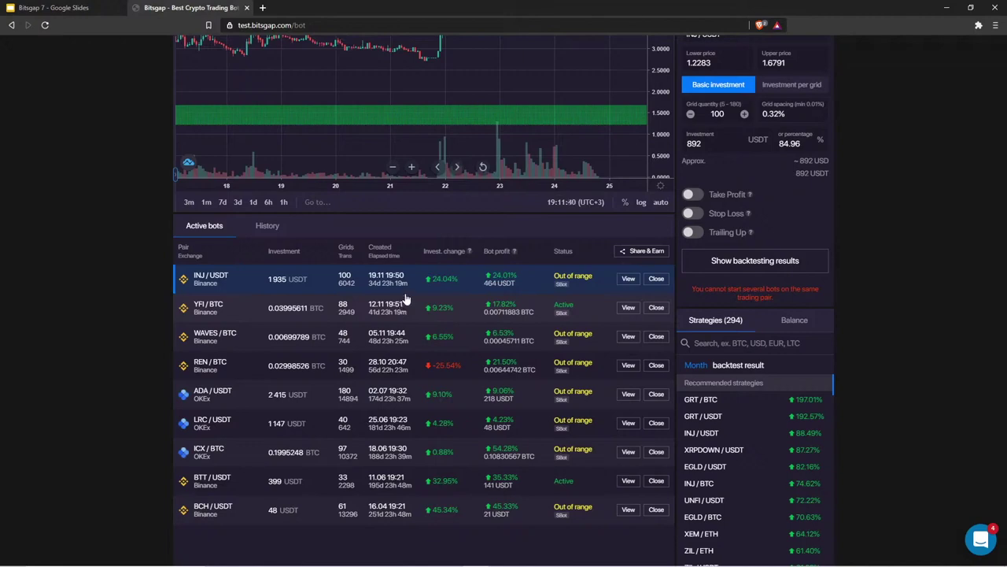
{"action": "scroll", "coordinate": [401, 305], "scroll_direction": "up", "scroll_amount": 3}
{"action": "scroll", "coordinate": [447, 373], "scroll_direction": "down", "scroll_amount": 3}
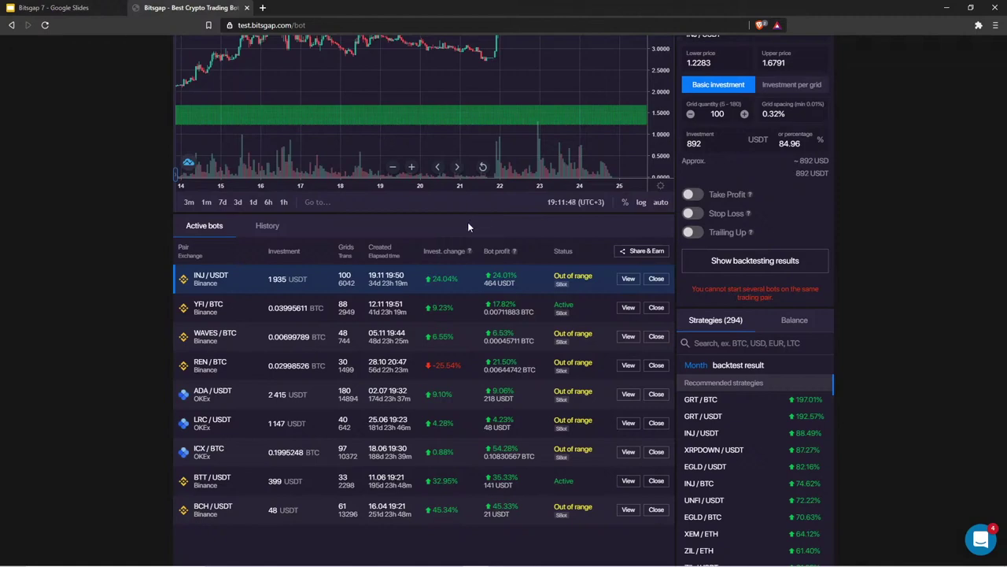
{"action": "scroll", "coordinate": [467, 222], "scroll_direction": "up", "scroll_amount": 3}
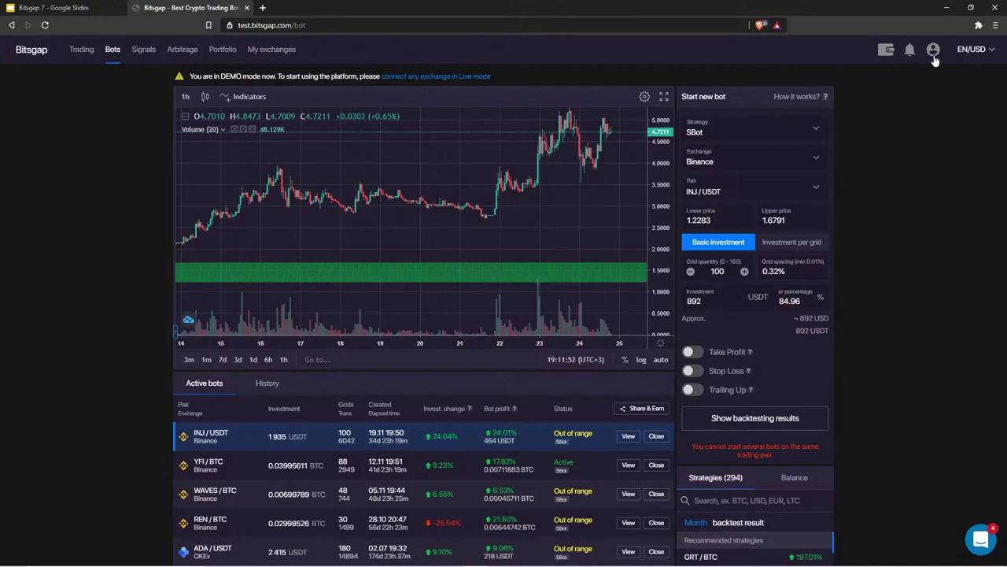
{"action": "left_click", "coordinate": [935, 59]}
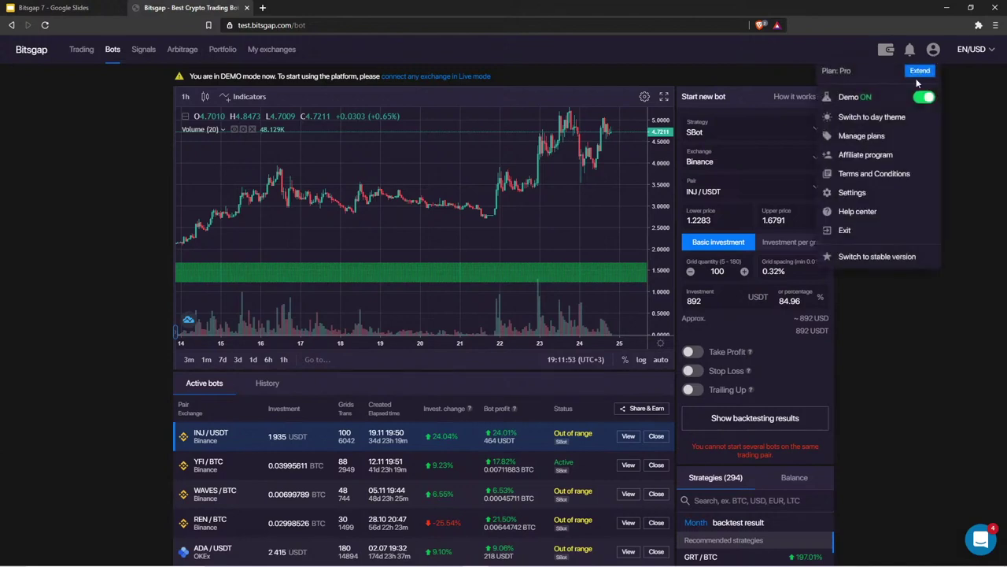
{"action": "triple_click", "coordinate": [876, 96]}
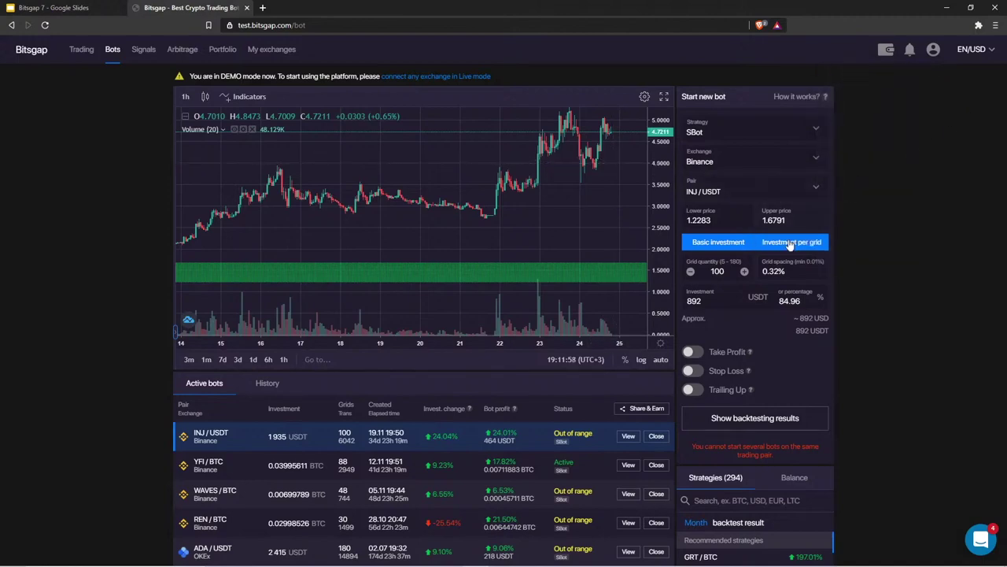
{"action": "scroll", "coordinate": [785, 252], "scroll_direction": "down", "scroll_amount": 2}
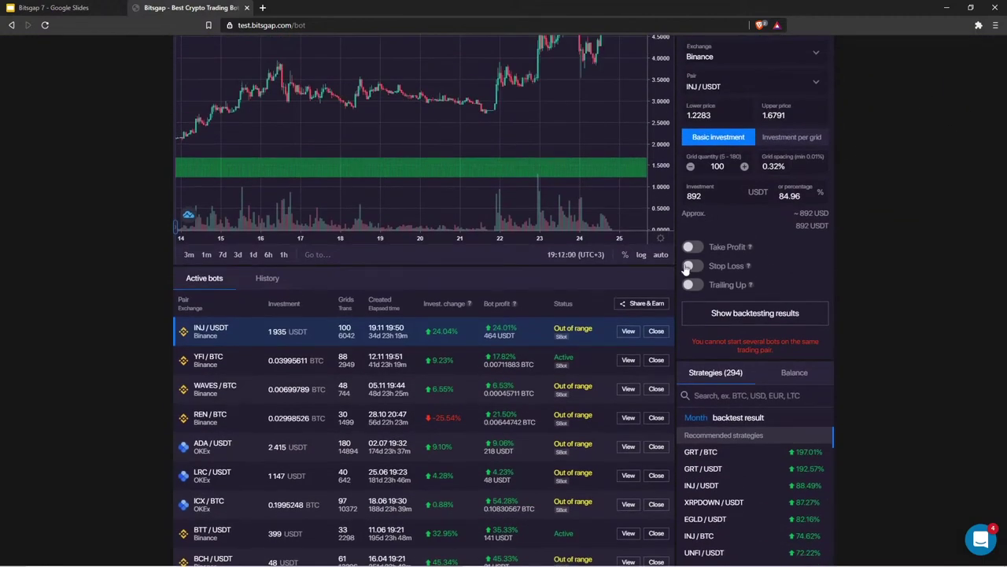
{"action": "scroll", "coordinate": [572, 291], "scroll_direction": "up", "scroll_amount": 2}
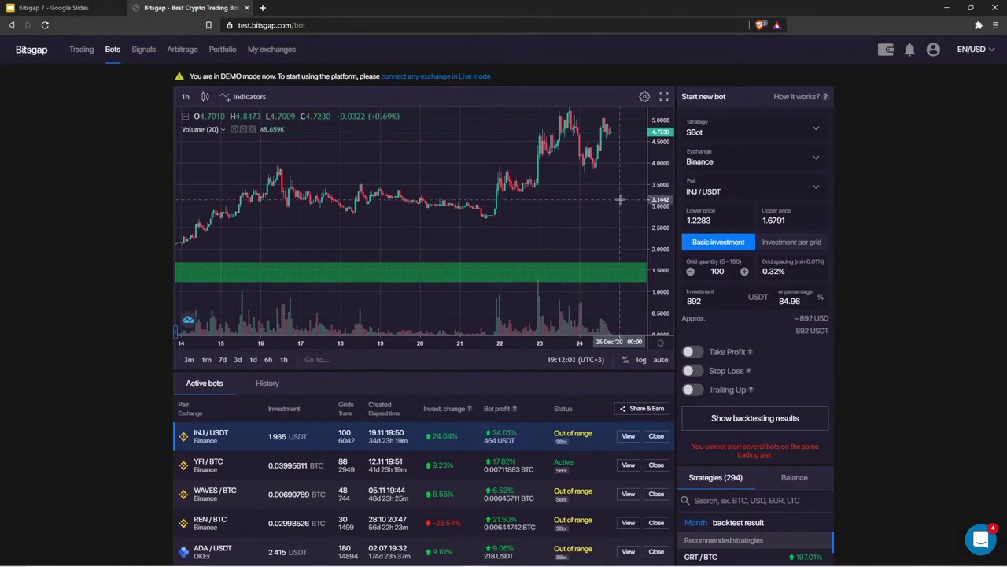
{"action": "left_click_drag", "start_coordinate": [646, 202], "coordinate": [592, 206]}
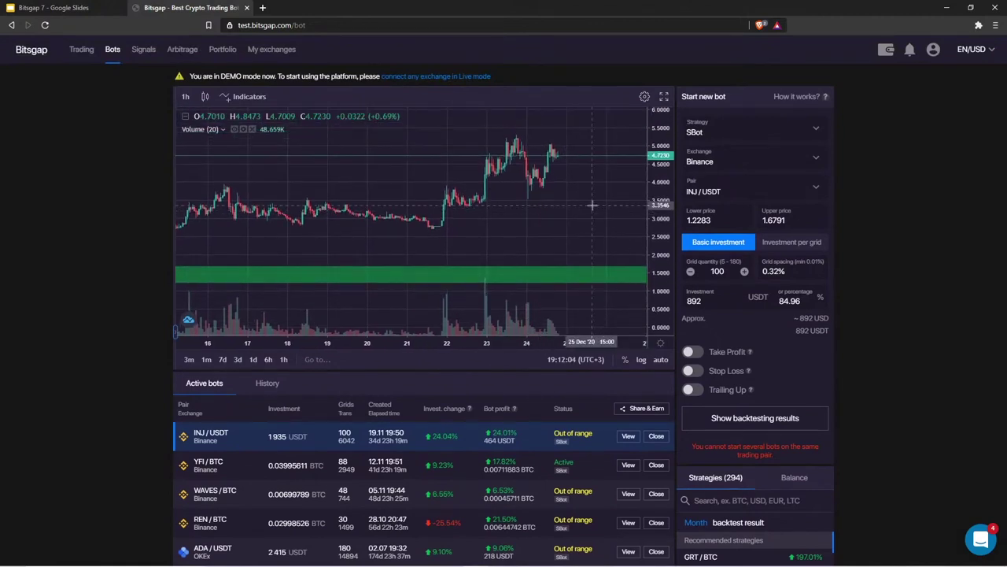
{"action": "left_click_drag", "start_coordinate": [593, 207], "coordinate": [582, 215]}
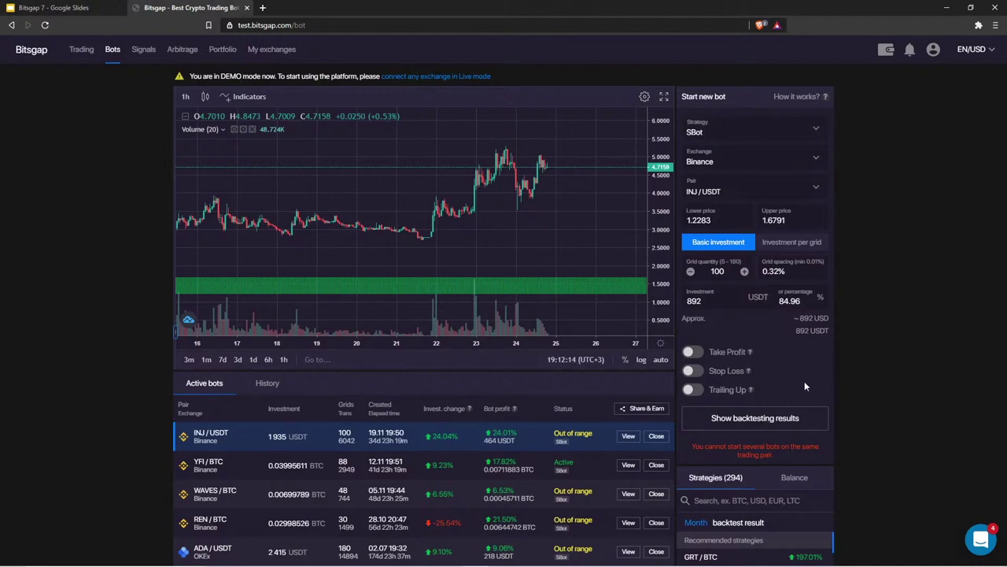
View the available bot strategies, keep SBot, and set the INJ/USDT bot's investment to 1000 USDT
{"action": "left_click", "coordinate": [724, 134]}
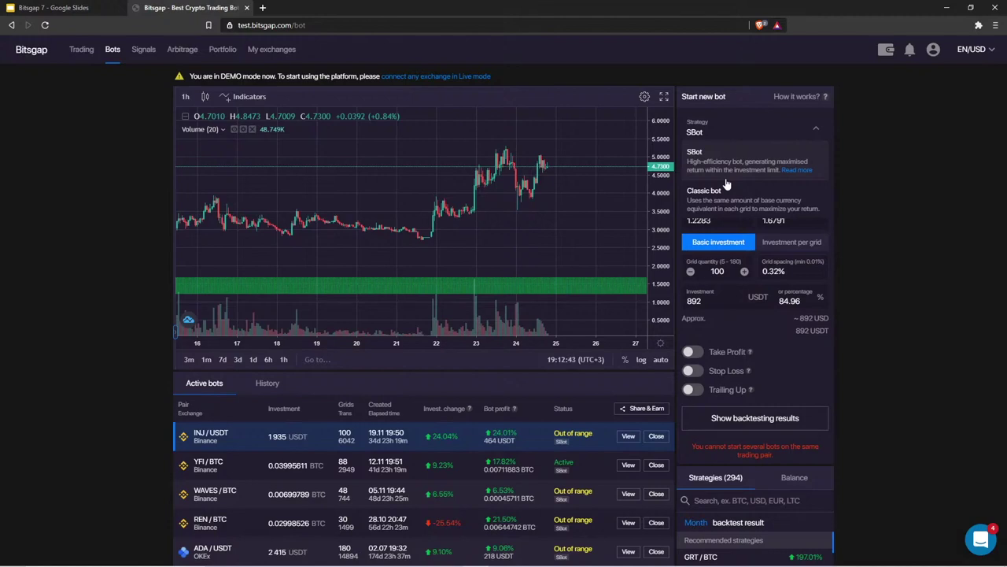
{"action": "double_click", "coordinate": [692, 301]}
{"action": "type", "text": "10"}
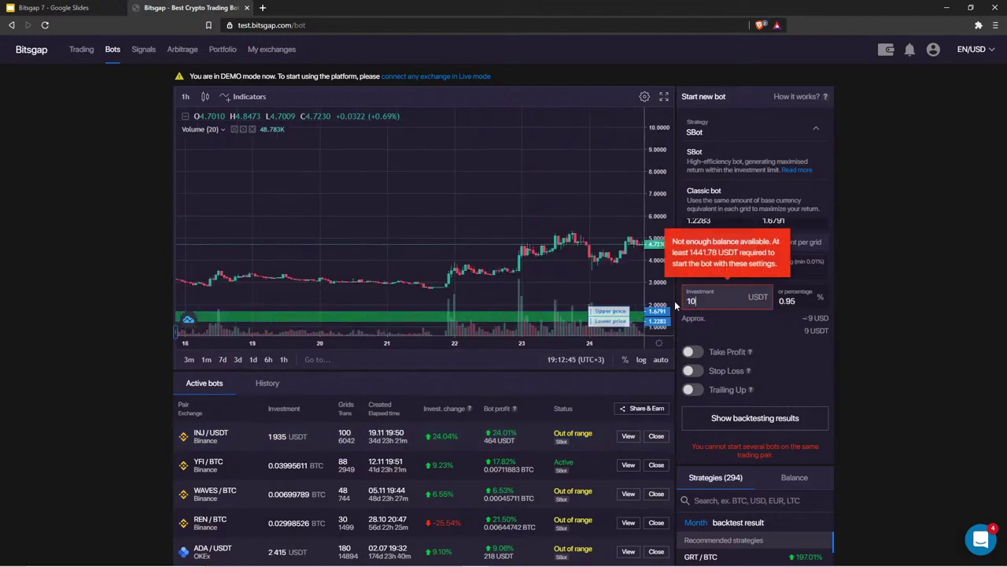
{"action": "type", "text": "00"}
{"action": "left_click", "coordinate": [901, 365]}
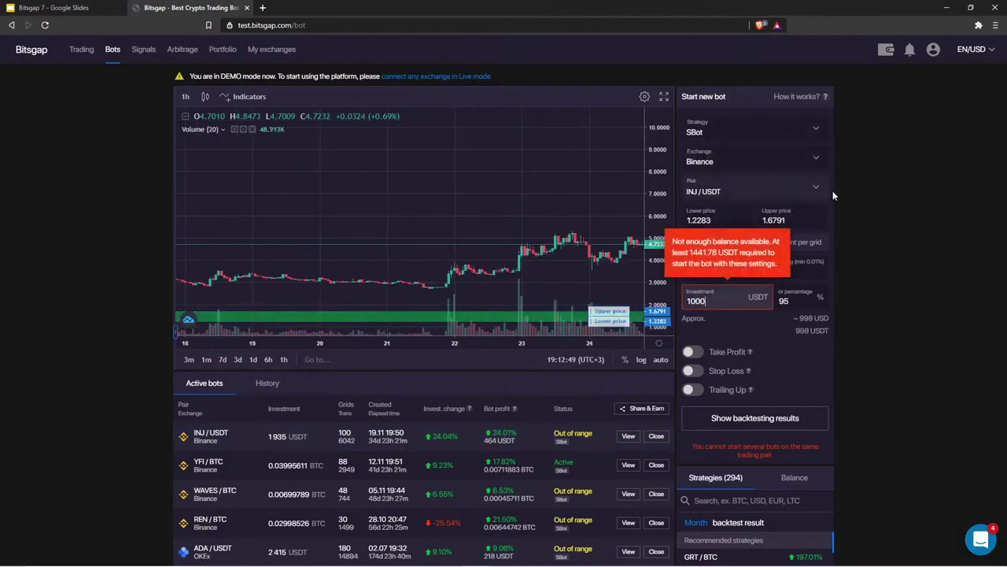
Set the grid quantity to 40 and move the chart's price limits to 7.2215 upper and 2.7258 lower
{"action": "left_click", "coordinate": [718, 270]}
{"action": "key", "text": "BackSpace"}
{"action": "key", "text": "BackSpace"}
{"action": "key", "text": "BackSpace"}
{"action": "type", "text": "40"}
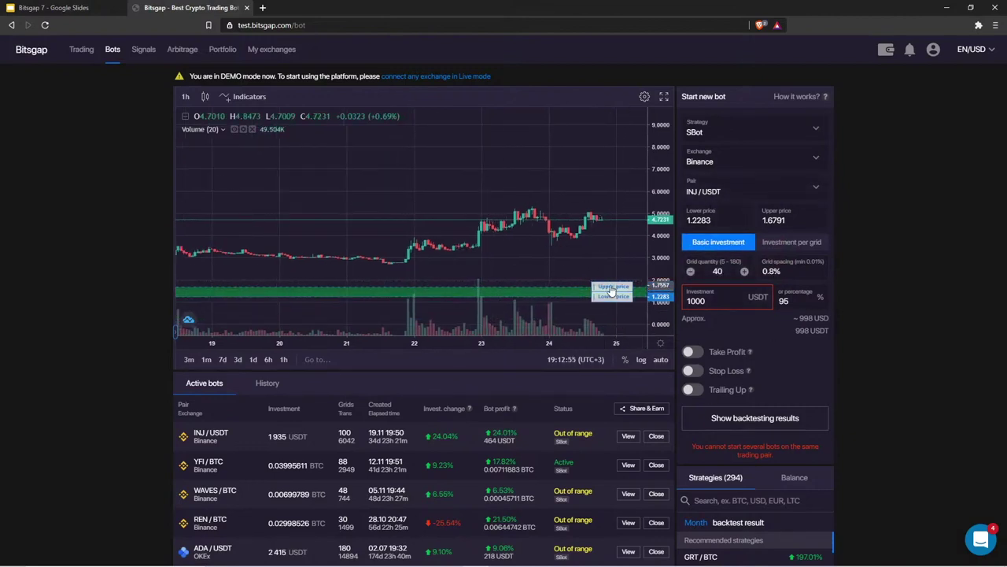
{"action": "left_click_drag", "start_coordinate": [611, 287], "coordinate": [612, 164]}
{"action": "left_click_drag", "start_coordinate": [614, 297], "coordinate": [614, 265]}
Raise the bot's investment to 1200 USDT, leaving the grid quantity at 40
{"action": "mouse_move", "coordinate": [734, 295]}
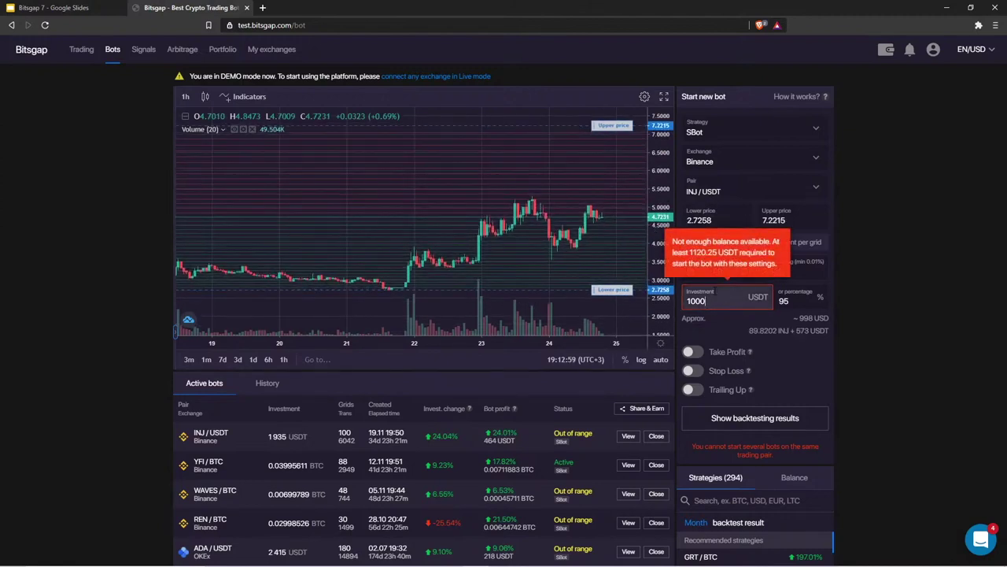
{"action": "key", "text": "BackSpace"}
{"action": "key", "text": "BackSpace"}
{"action": "key", "text": "BackSpace"}
{"action": "type", "text": "200"}
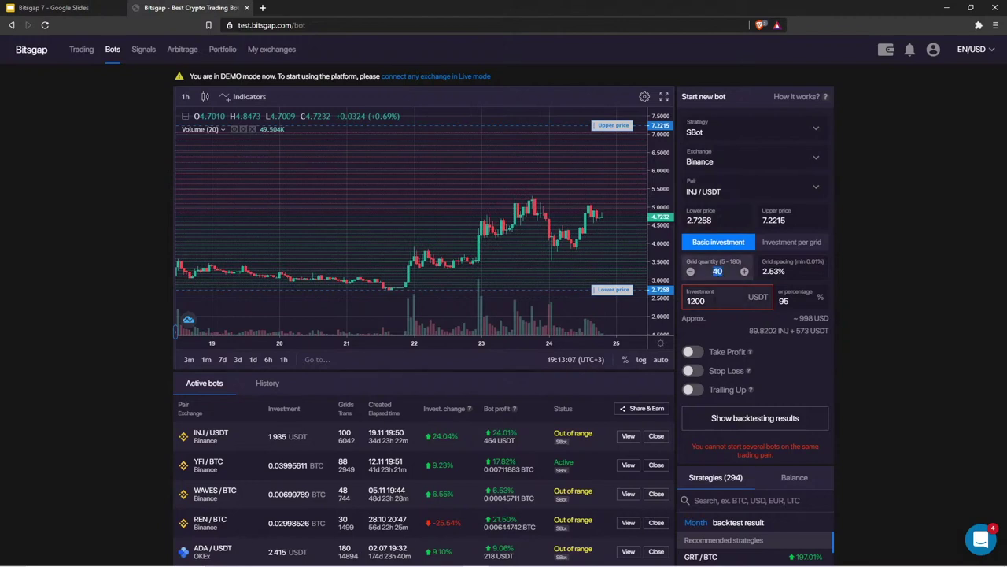
{"action": "left_click_drag", "start_coordinate": [706, 301], "coordinate": [682, 301]}
{"action": "left_click", "coordinate": [852, 299]}
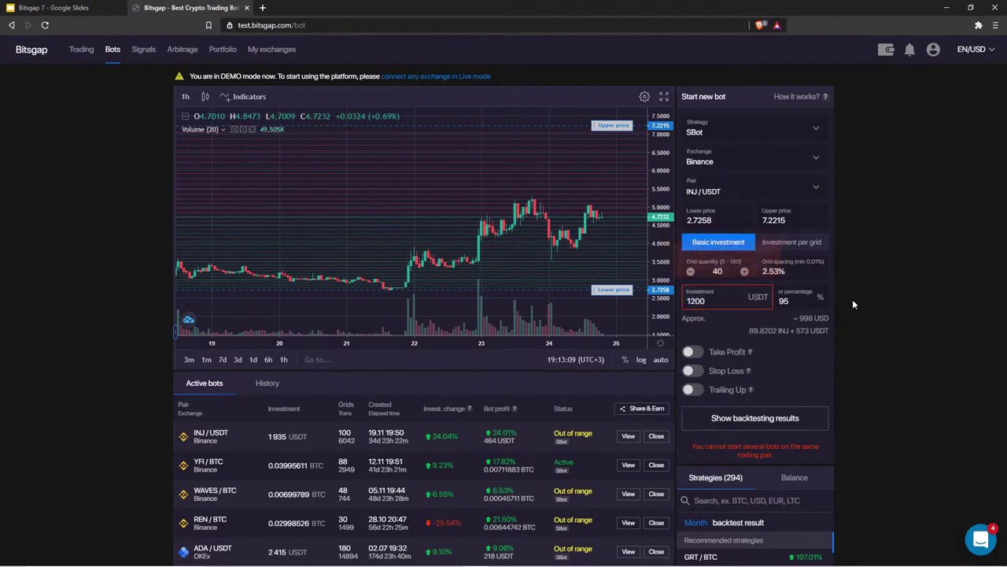
{"action": "double_click", "coordinate": [717, 271]}
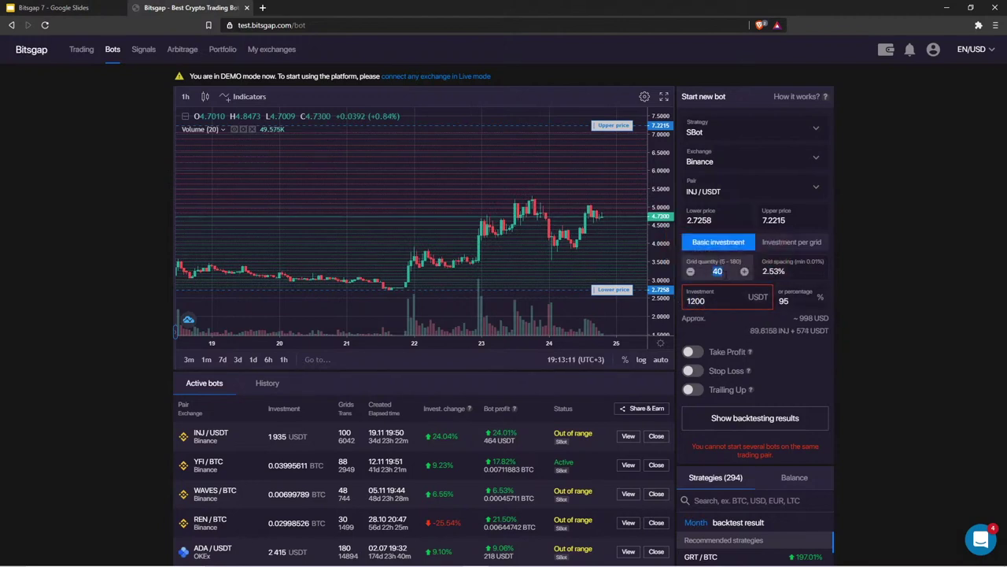
{"action": "left_click", "coordinate": [720, 271]}
{"action": "left_click", "coordinate": [867, 266]}
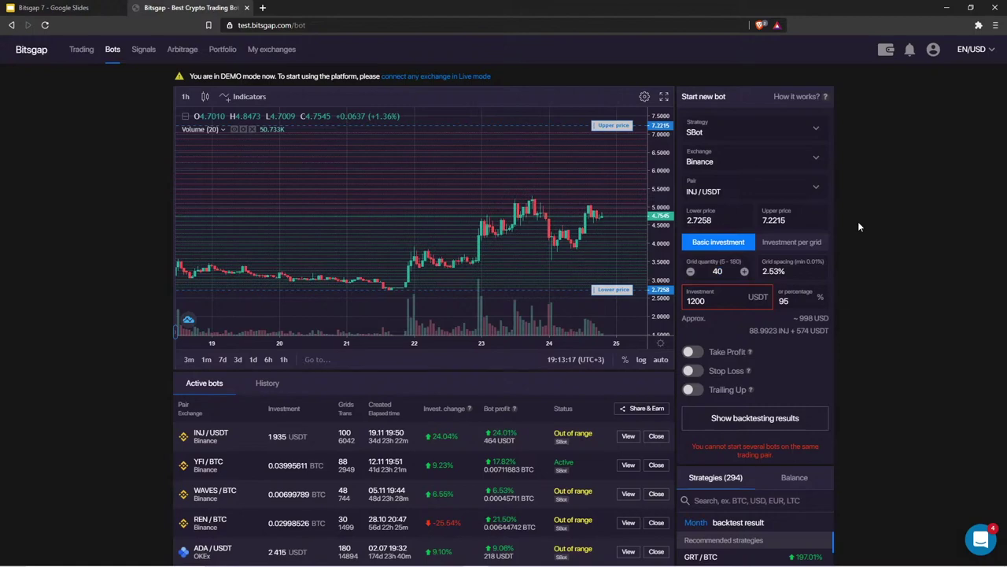
Reselect the SBot strategy for the INJ/USDT bot to reload its preset settings
{"action": "left_click", "coordinate": [722, 135]}
{"action": "left_click", "coordinate": [723, 156]}
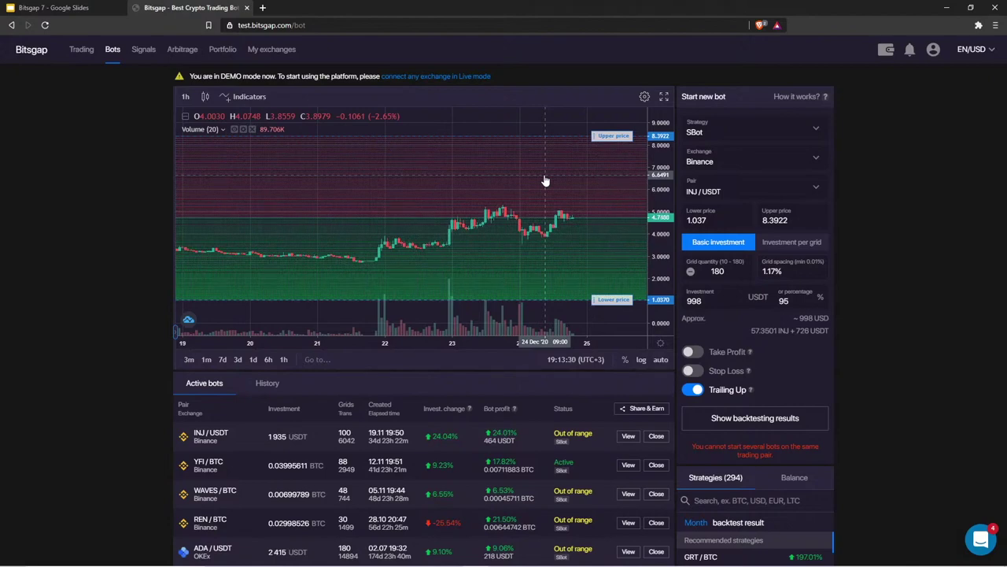
Handwrite "SBOT" with the brush in the empty chart area below the lower price line
{"action": "left_click_drag", "start_coordinate": [551, 180], "coordinate": [383, 168]}
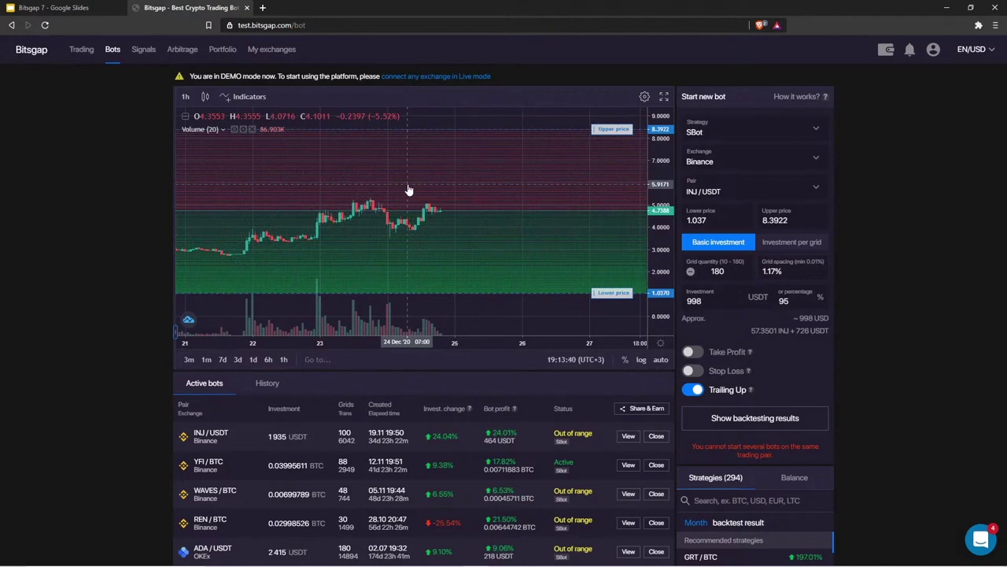
{"action": "left_click_drag", "start_coordinate": [409, 190], "coordinate": [252, 278]}
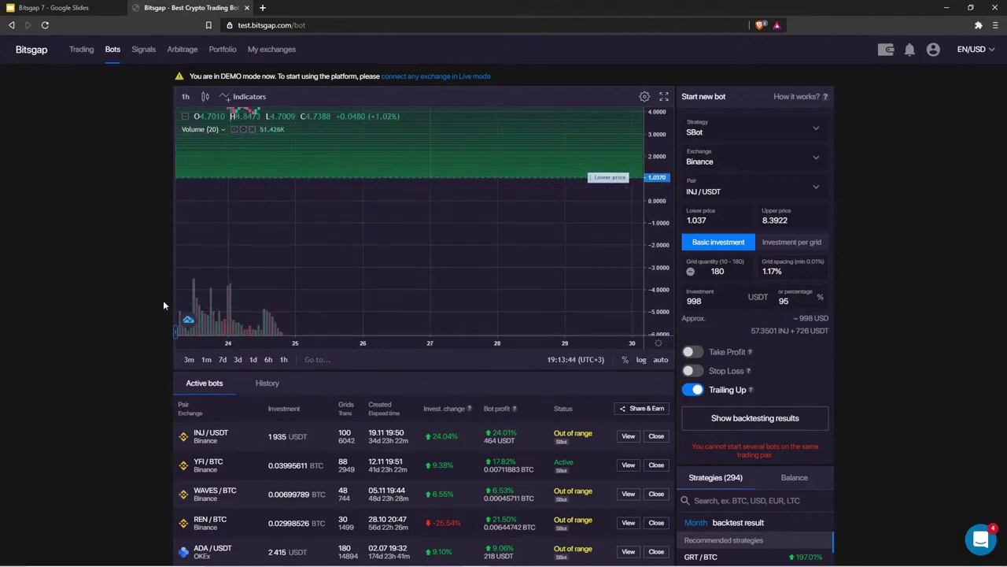
{"action": "left_click", "coordinate": [176, 334]}
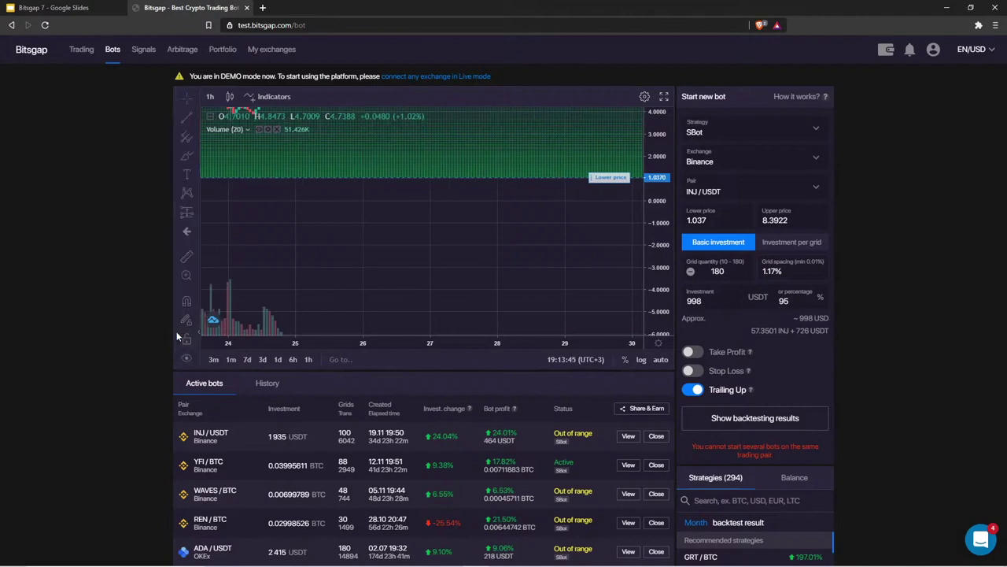
{"action": "left_click", "coordinate": [196, 116]}
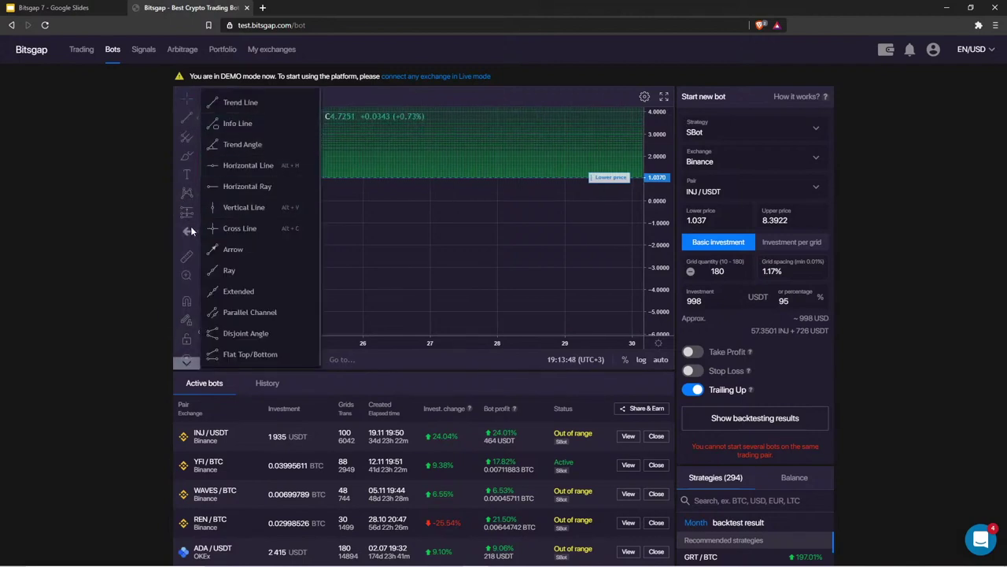
{"action": "left_click", "coordinate": [186, 156]}
{"action": "mouse_move", "coordinate": [290, 212]}
{"action": "left_mouse_down"}
{"action": "mouse_move", "coordinate": [276, 237]}
{"action": "mouse_move", "coordinate": [315, 244]}
{"action": "left_mouse_up"}
{"action": "mouse_move", "coordinate": [316, 215]}
{"action": "left_mouse_down"}
{"action": "mouse_move", "coordinate": [350, 228]}
{"action": "mouse_move", "coordinate": [319, 244]}
{"action": "left_mouse_up"}
{"action": "mouse_move", "coordinate": [386, 216]}
{"action": "left_mouse_down"}
{"action": "mouse_move", "coordinate": [392, 256]}
{"action": "mouse_move", "coordinate": [418, 228]}
{"action": "mouse_move", "coordinate": [427, 253]}
{"action": "left_mouse_up"}
{"action": "left_click_drag", "start_coordinate": [407, 228], "coordinate": [450, 223]}
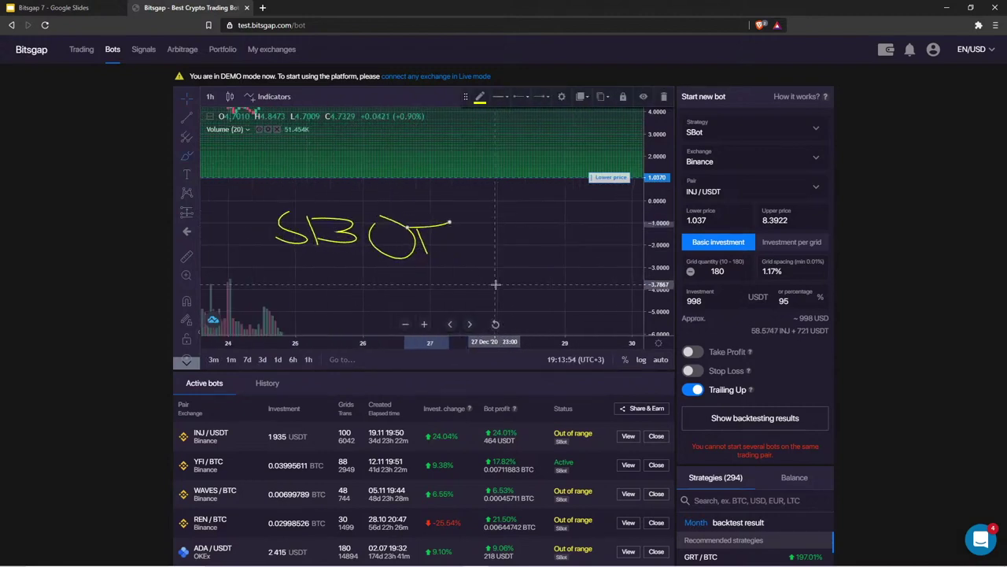
Place a horizontal ray at about -4.61 below the SBOT lettering and handwrite "2" at its start
{"action": "left_click", "coordinate": [189, 116]}
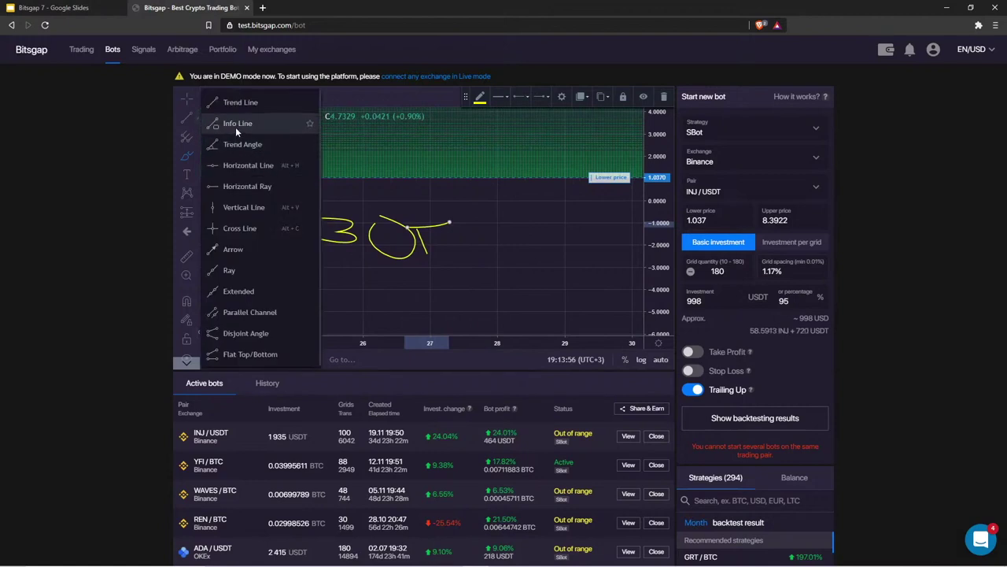
{"action": "left_click", "coordinate": [251, 186]}
{"action": "left_click", "coordinate": [399, 303]}
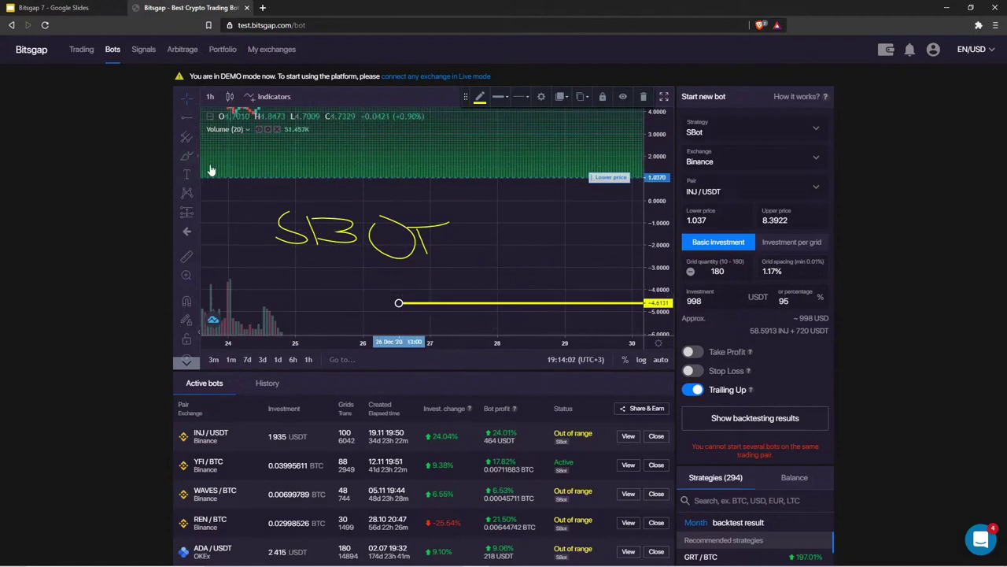
{"action": "left_click", "coordinate": [187, 156]}
{"action": "left_click_drag", "start_coordinate": [376, 298], "coordinate": [394, 313]}
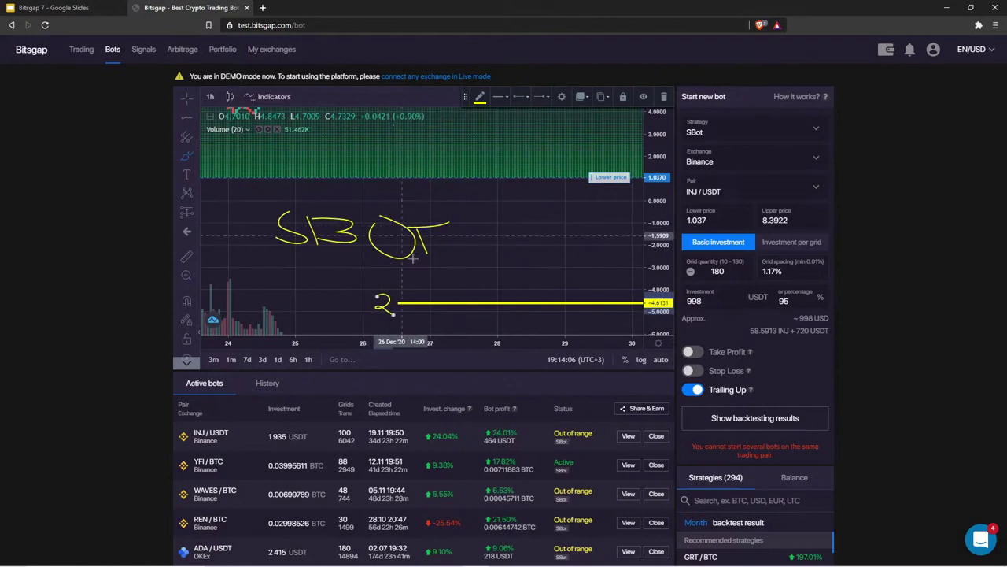
Place a second horizontal ray at about -3.57 above the first and handwrite "3" at its start
{"action": "left_click", "coordinate": [186, 117]}
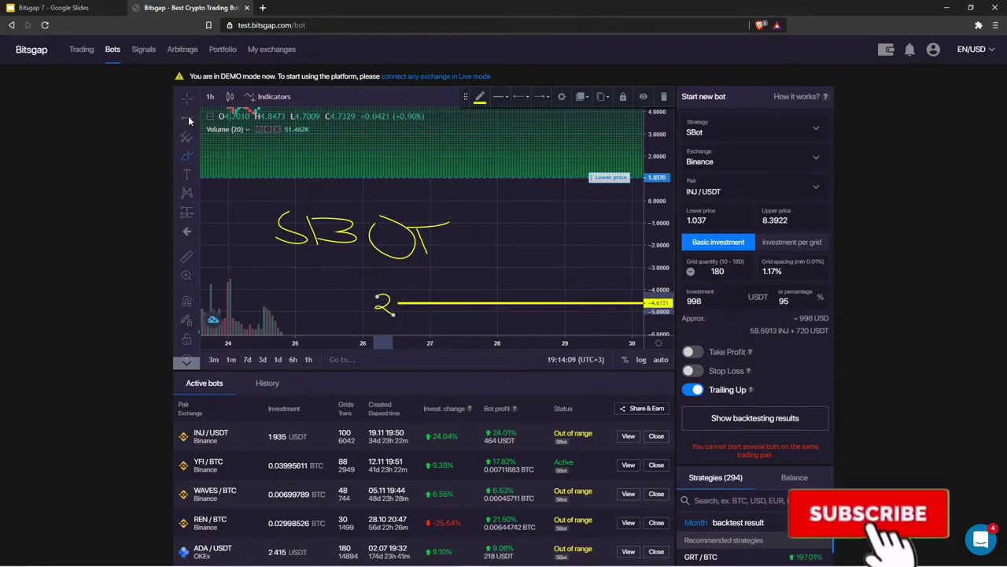
{"action": "left_click", "coordinate": [399, 279]}
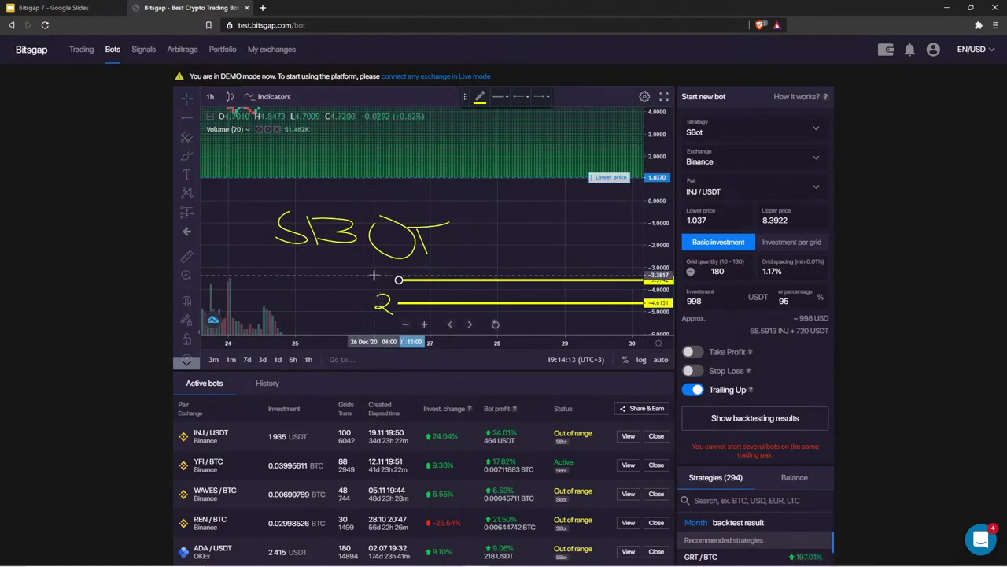
{"action": "left_click_drag", "start_coordinate": [376, 276], "coordinate": [388, 281]}
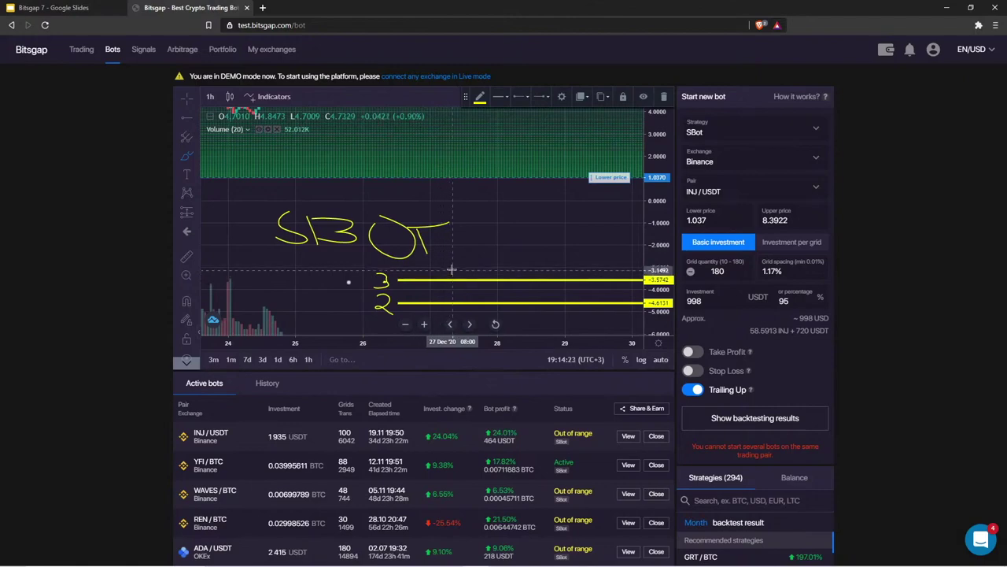
Handwrite a plus mark on each horizontal ray, "6$" in the empty area before them, and "2" and "3" beside the price labels
{"action": "left_click_drag", "start_coordinate": [454, 277], "coordinate": [454, 299]}
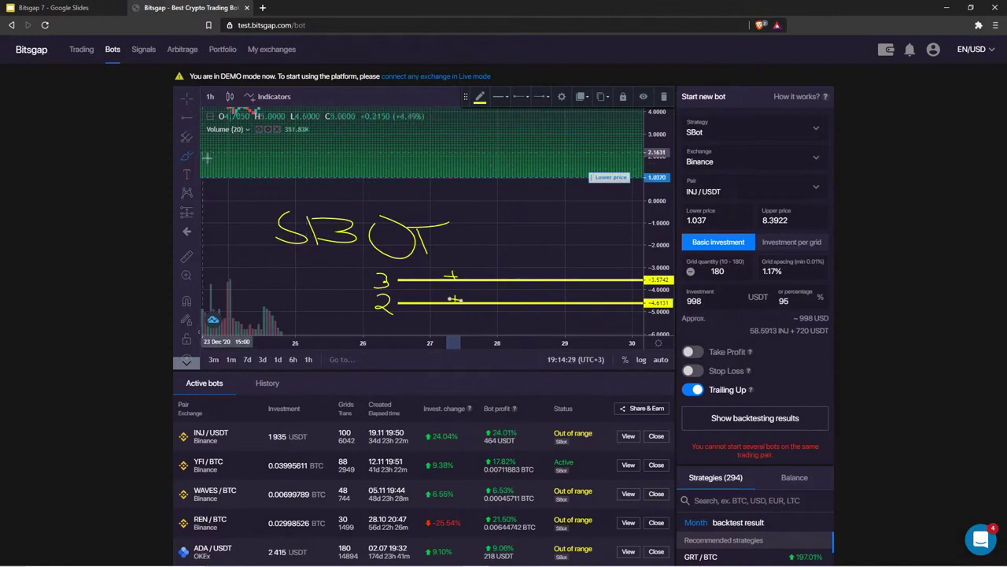
{"action": "mouse_move", "coordinate": [264, 282]}
{"action": "left_mouse_down"}
{"action": "mouse_move", "coordinate": [263, 299]}
{"action": "mouse_move", "coordinate": [277, 273]}
{"action": "mouse_move", "coordinate": [279, 301]}
{"action": "left_mouse_up"}
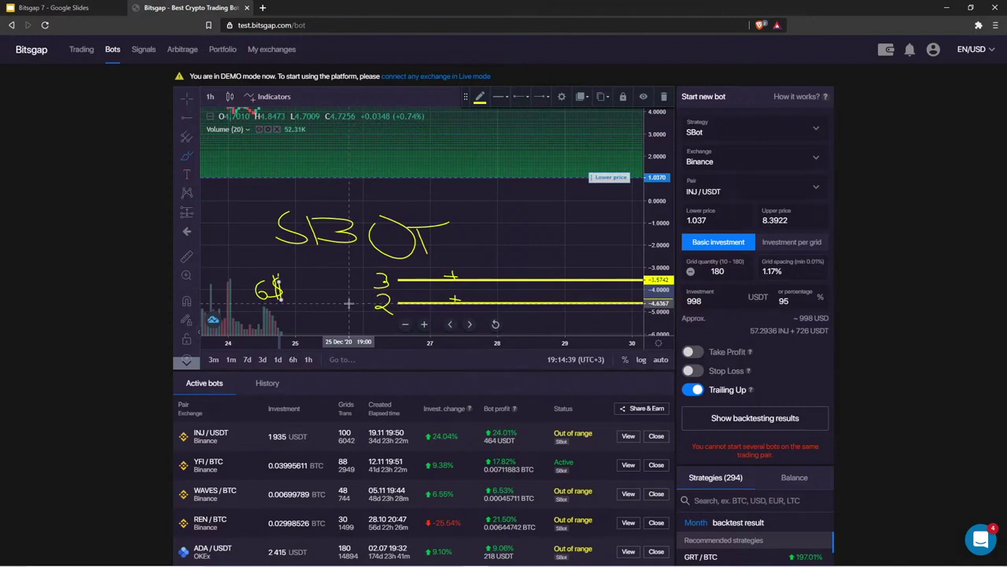
{"action": "left_click_drag", "start_coordinate": [348, 300], "coordinate": [351, 312]}
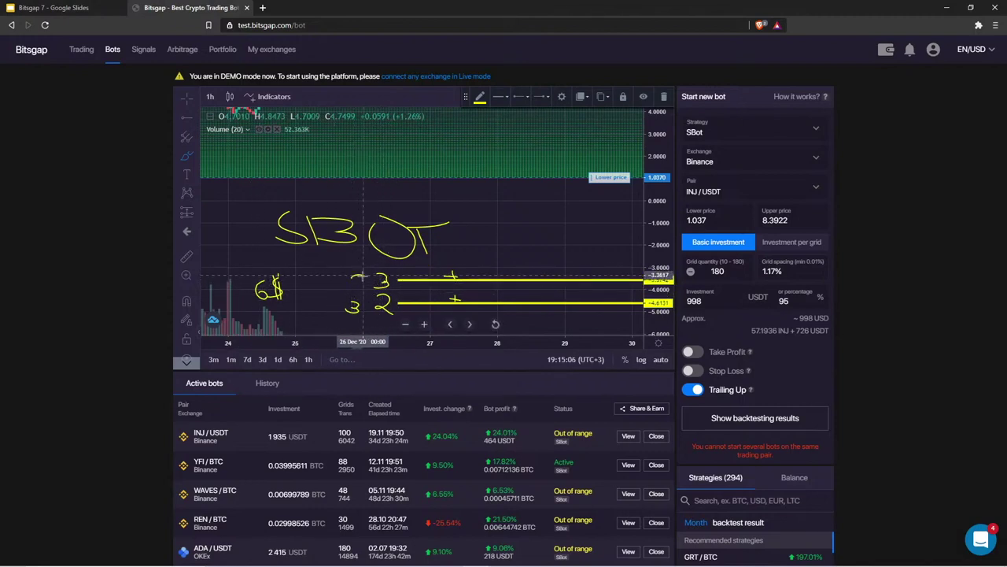
{"action": "left_click_drag", "start_coordinate": [351, 275], "coordinate": [351, 290]}
Switch to the Cross cursor and remove all drawings from the chart
{"action": "left_click", "coordinate": [536, 232]}
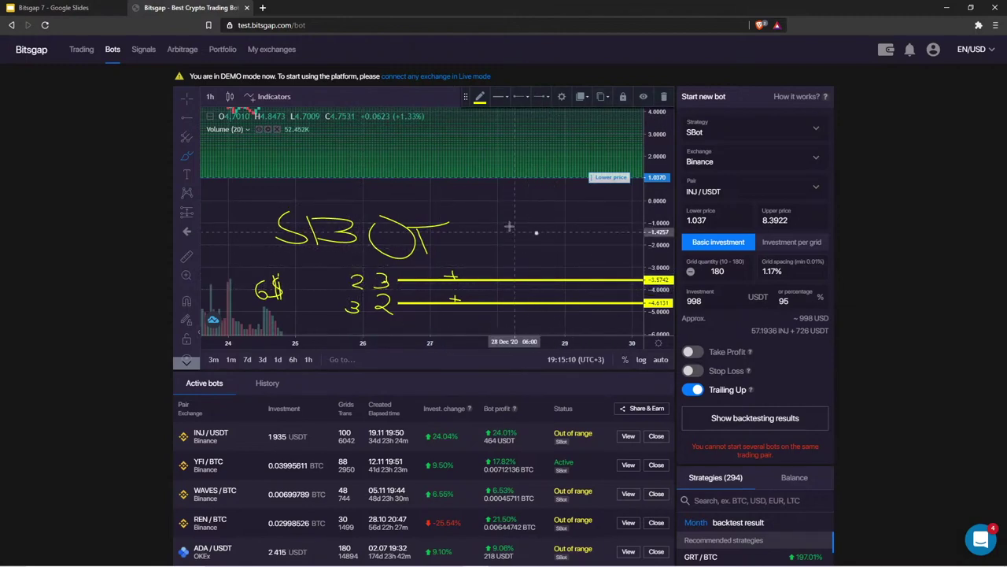
{"action": "right_click", "coordinate": [483, 208]}
{"action": "left_click", "coordinate": [186, 96]}
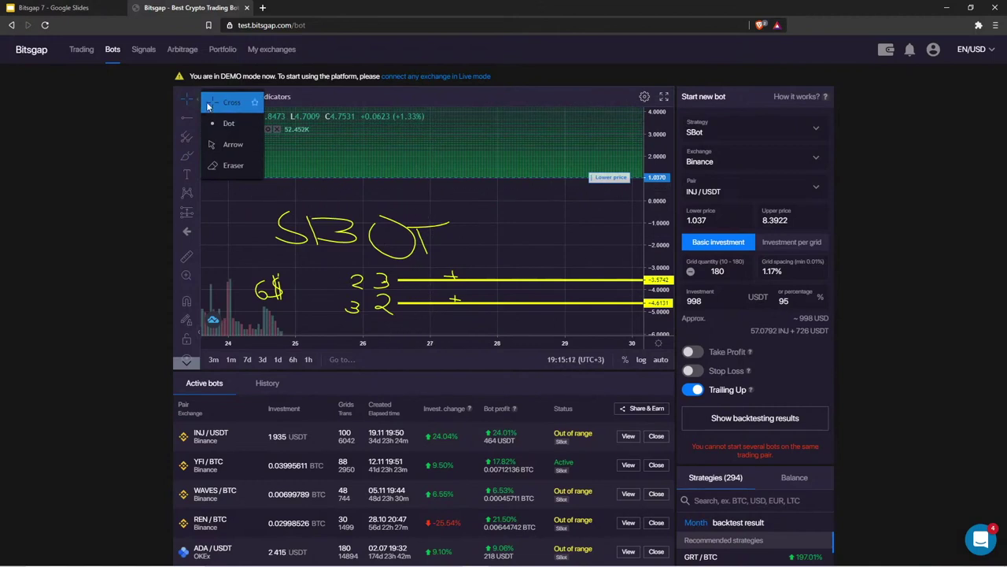
{"action": "left_click", "coordinate": [221, 99]}
{"action": "right_click", "coordinate": [425, 339]}
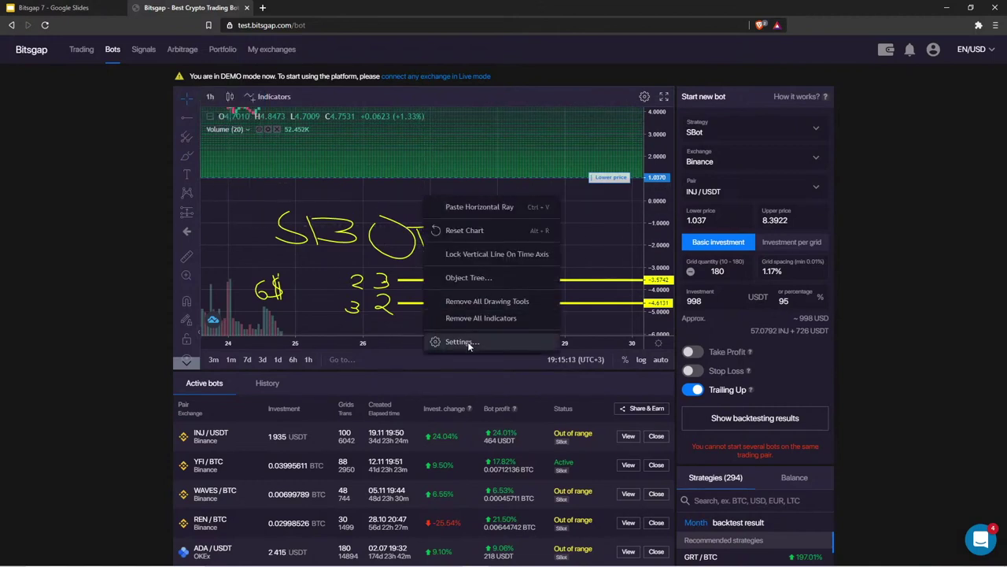
{"action": "left_click", "coordinate": [471, 302]}
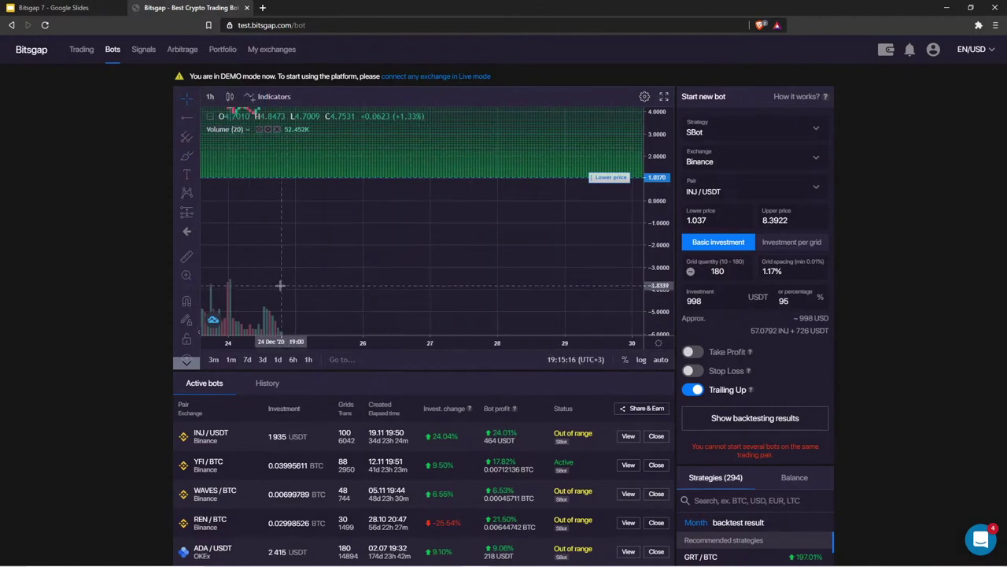
Handwrite "3" and a higher "5" below the lower price line, adding horizontal rays at about -3.62 and -0.72 respectively
{"action": "left_click", "coordinate": [187, 162]}
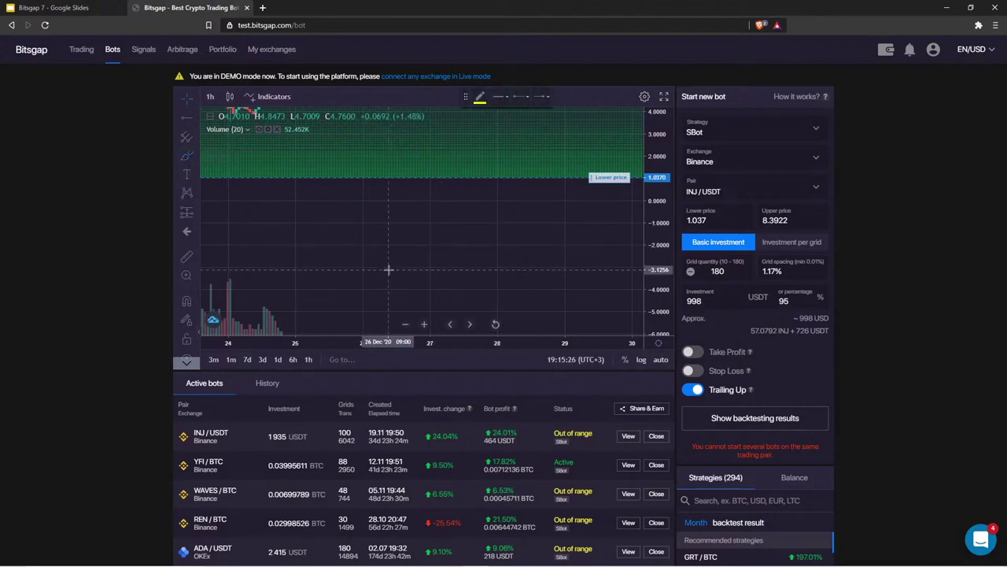
{"action": "mouse_move", "coordinate": [388, 269]}
{"action": "left_mouse_down"}
{"action": "mouse_move", "coordinate": [398, 284]}
{"action": "mouse_move", "coordinate": [386, 288]}
{"action": "left_mouse_up"}
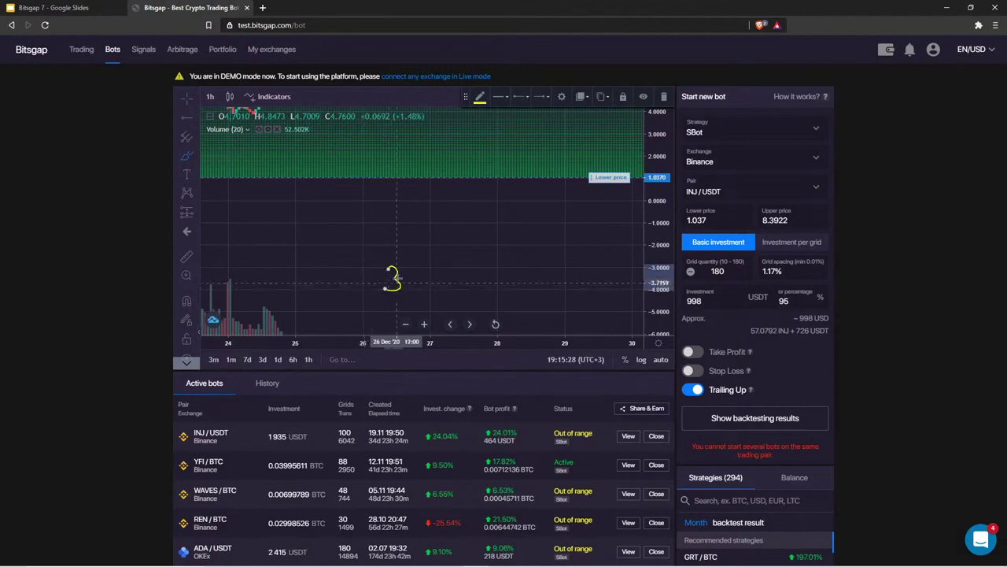
{"action": "mouse_move", "coordinate": [388, 206]}
{"action": "left_mouse_down"}
{"action": "mouse_move", "coordinate": [384, 222]}
{"action": "mouse_move", "coordinate": [417, 205]}
{"action": "left_mouse_up"}
{"action": "left_click", "coordinate": [419, 216]}
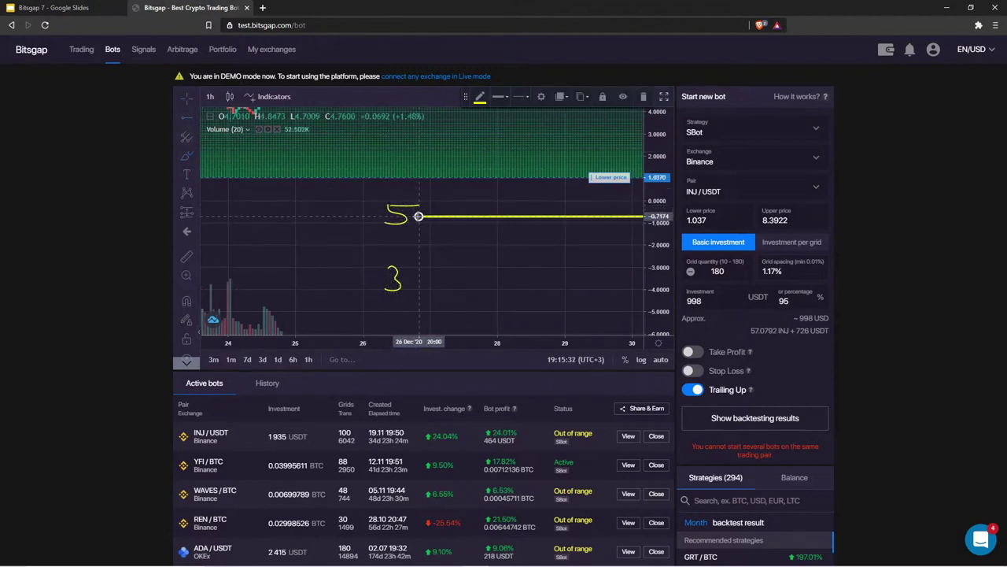
{"action": "left_click", "coordinate": [413, 279]}
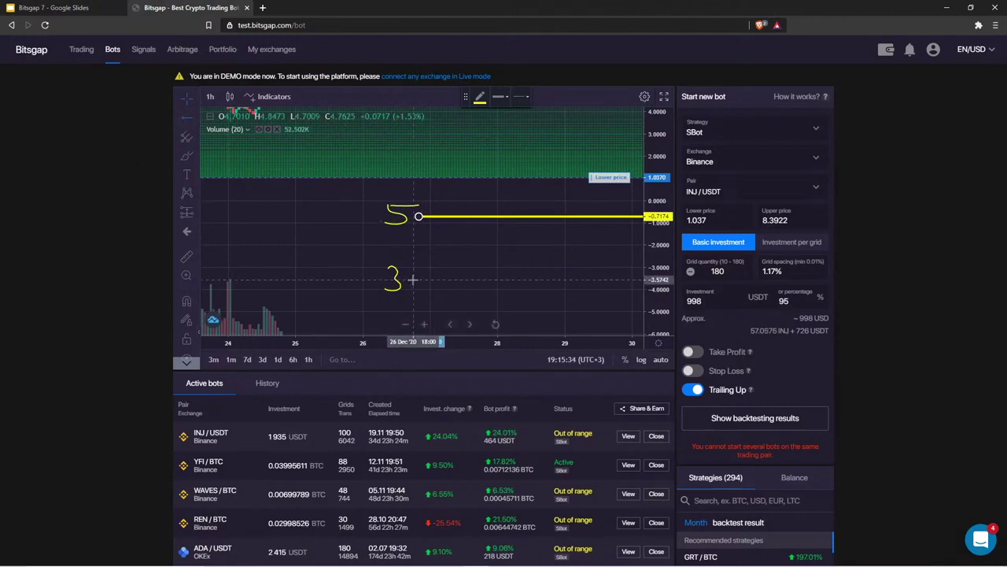
{"action": "left_click", "coordinate": [412, 280]}
Handwrite "10" with arrows to "30" beside level 3 and "50" beside level 5, and sketch a rising price path between the rays
{"action": "left_click", "coordinate": [187, 158]}
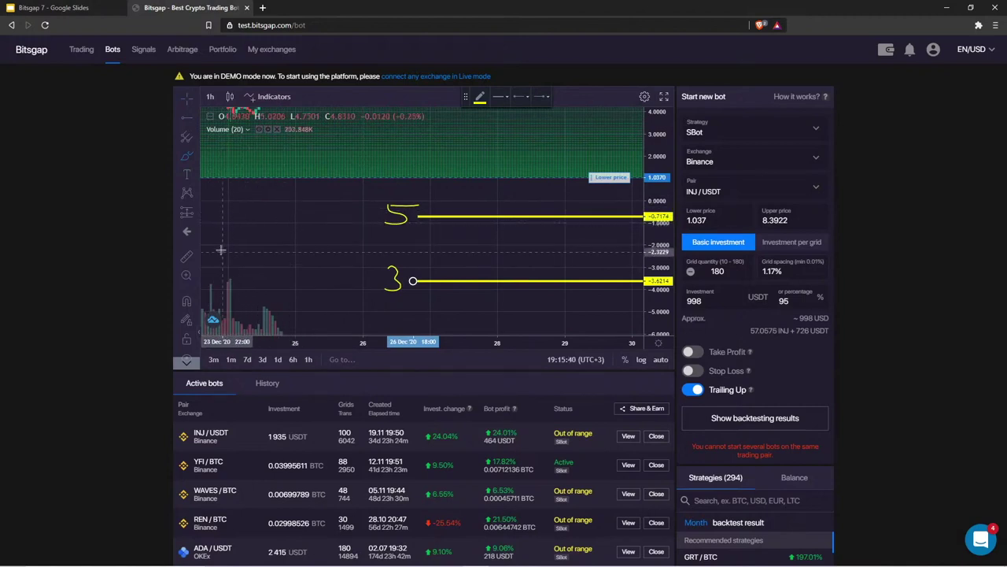
{"action": "mouse_move", "coordinate": [217, 254]}
{"action": "left_mouse_down"}
{"action": "mouse_move", "coordinate": [217, 238]}
{"action": "mouse_move", "coordinate": [296, 276]}
{"action": "left_mouse_up"}
{"action": "mouse_move", "coordinate": [307, 269]}
{"action": "left_mouse_down"}
{"action": "mouse_move", "coordinate": [322, 275]}
{"action": "mouse_move", "coordinate": [308, 288]}
{"action": "mouse_move", "coordinate": [347, 270]}
{"action": "left_mouse_up"}
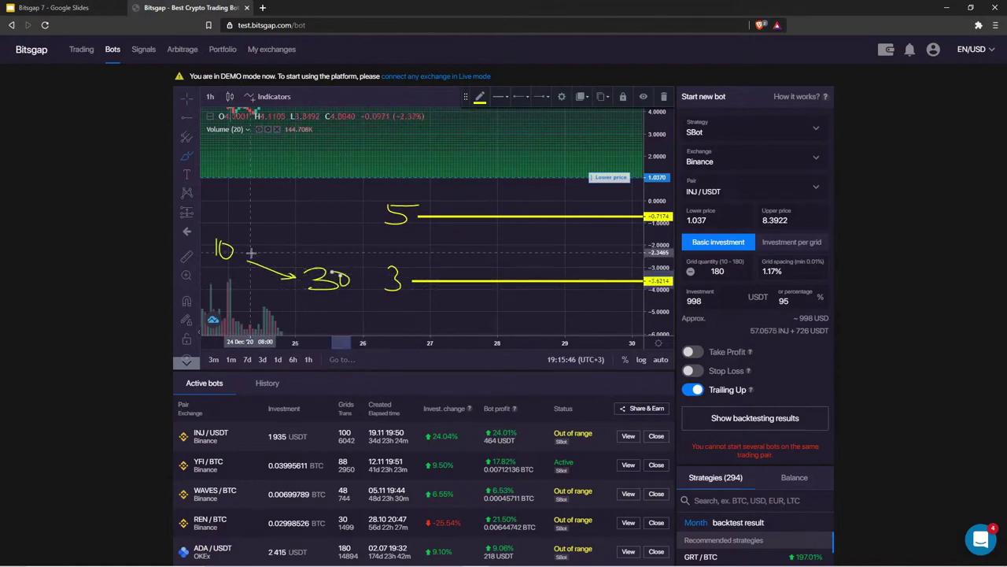
{"action": "left_click_drag", "start_coordinate": [252, 253], "coordinate": [372, 231]}
{"action": "mouse_move", "coordinate": [351, 233]}
{"action": "left_mouse_down"}
{"action": "mouse_move", "coordinate": [372, 230]}
{"action": "mouse_move", "coordinate": [333, 229]}
{"action": "left_mouse_up"}
{"action": "left_click_drag", "start_coordinate": [333, 209], "coordinate": [351, 211]}
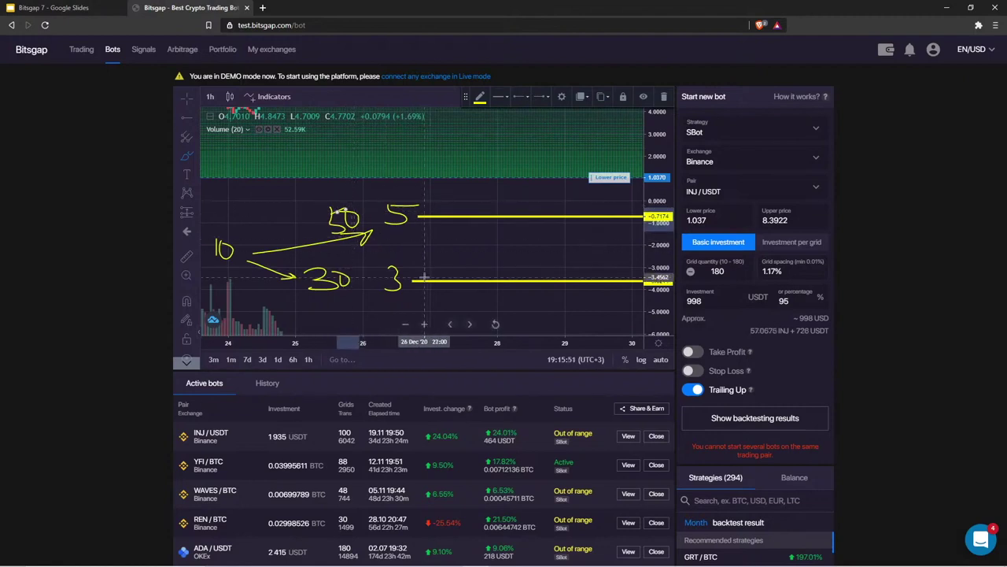
{"action": "left_click_drag", "start_coordinate": [420, 278], "coordinate": [506, 223]}
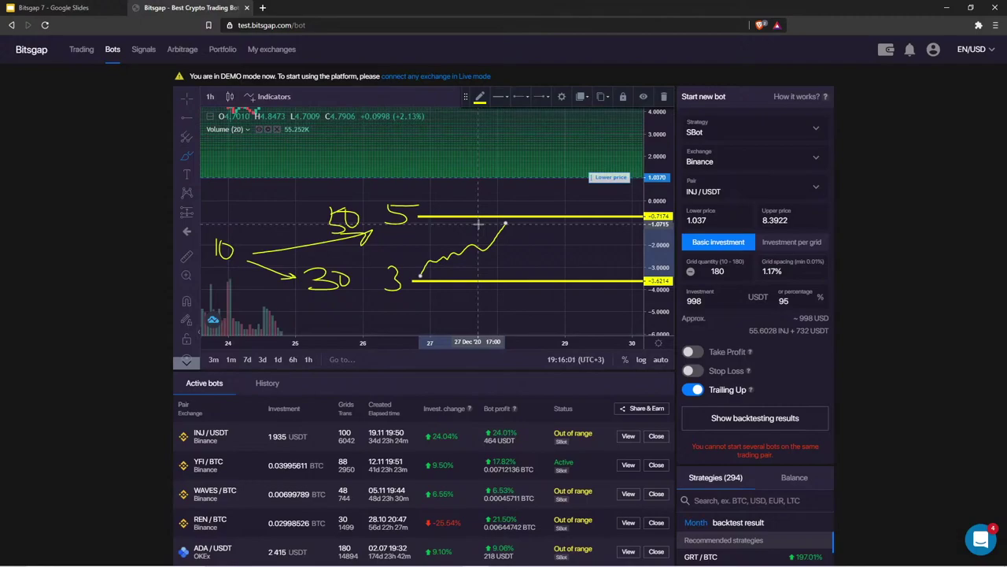
Switch to the Google Slides presentation and advance to the SBot versus Classic comparison showing both XRP/USDT backtests
{"action": "key", "text": "ctrl+Tab"}
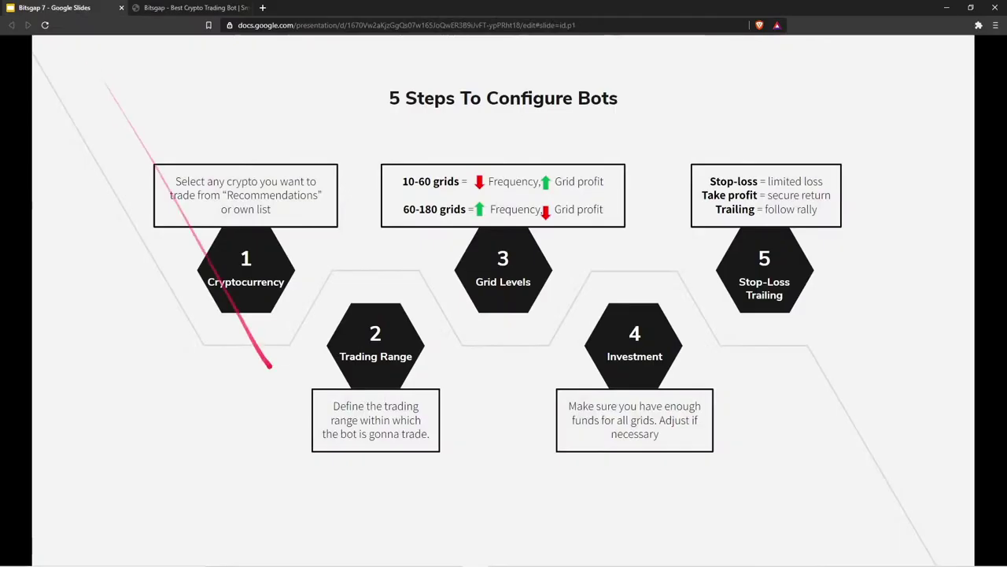
{"action": "key", "text": "b"}
{"action": "key", "text": "Right"}
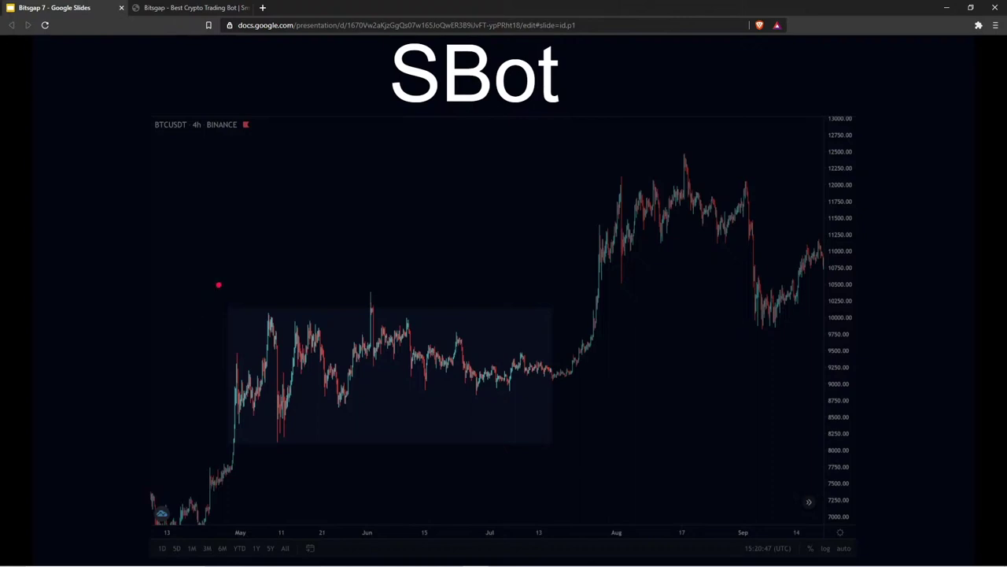
{"action": "key", "text": "Right"}
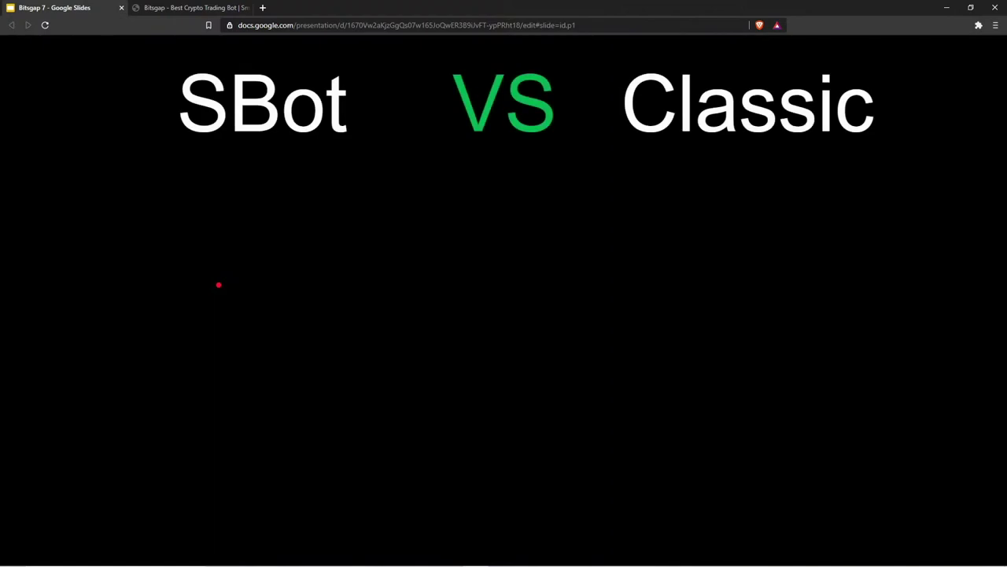
{"action": "key", "text": "Right"}
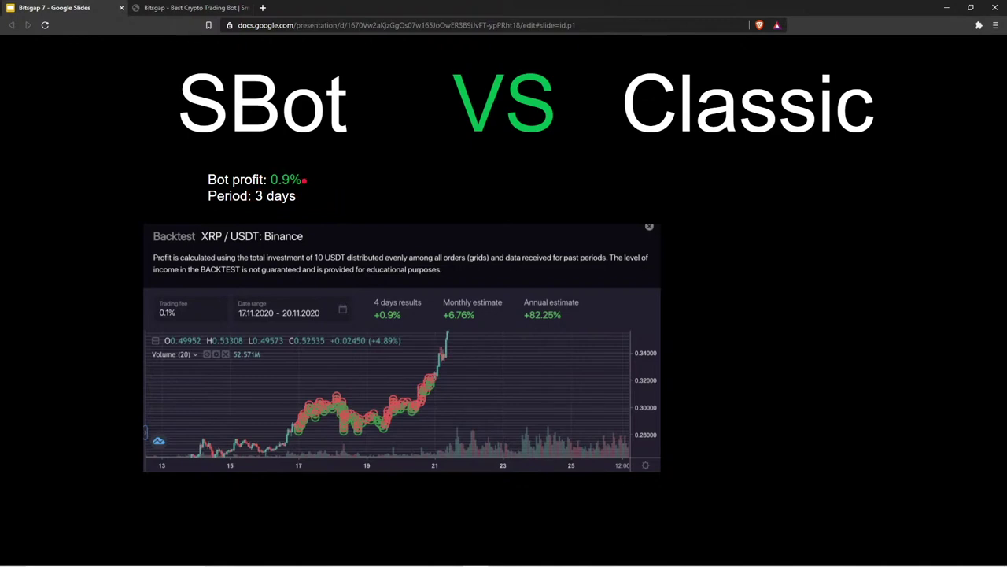
{"action": "key", "text": "Right"}
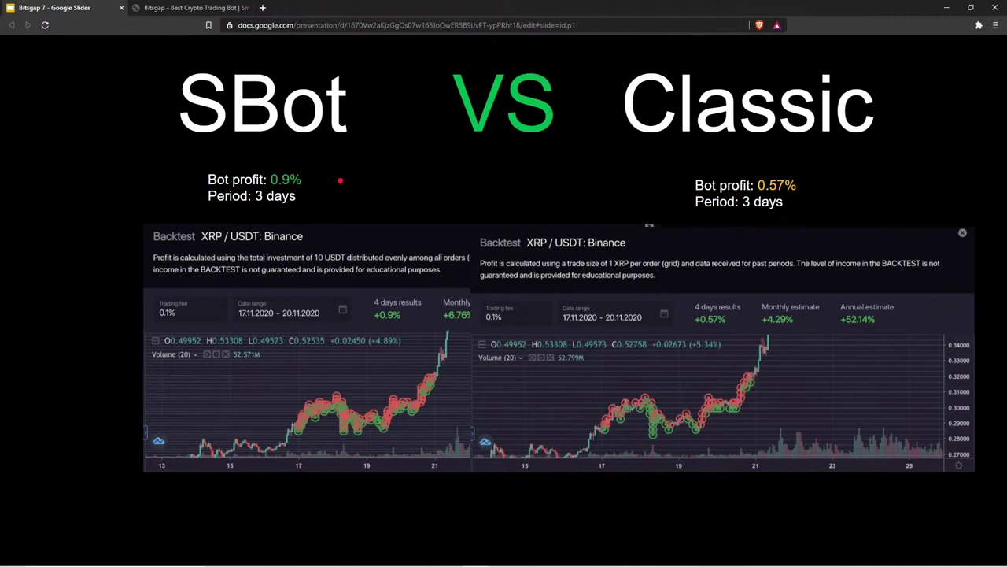
Check the strategy selection for the new bot in Bitsgap and return to the slide presentation
{"action": "left_click", "coordinate": [193, 7]}
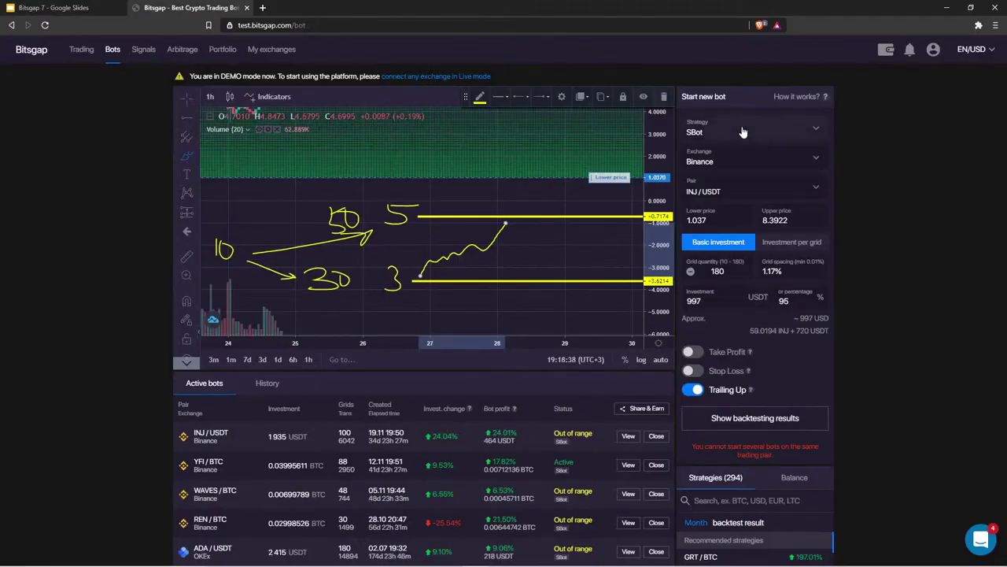
{"action": "left_click", "coordinate": [717, 130]}
{"action": "left_click", "coordinate": [718, 171]}
{"action": "left_click", "coordinate": [52, 7]}
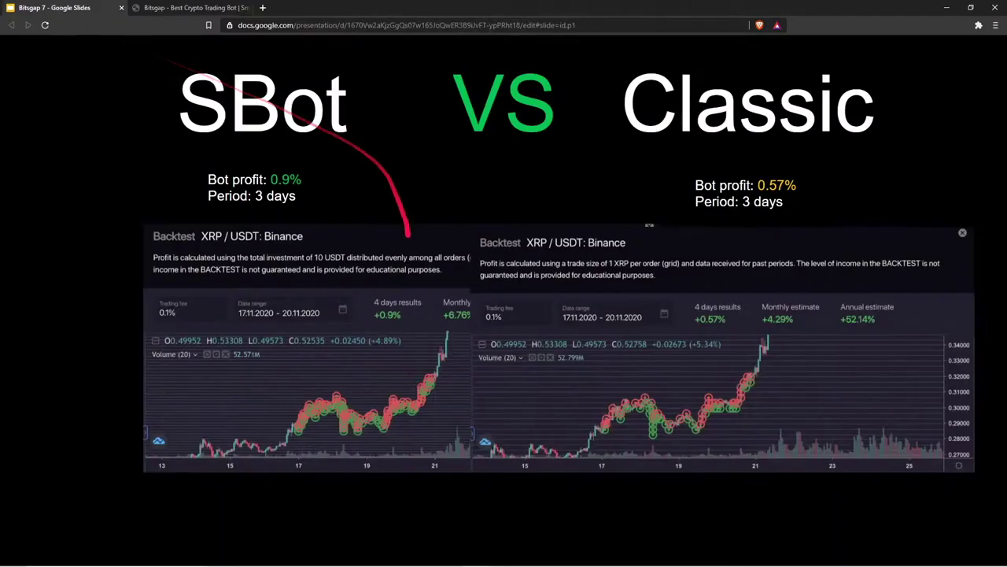
Advance the presentation through the support and resistance range to the BCH/USDT SBot result slide
{"action": "key", "text": "Right"}
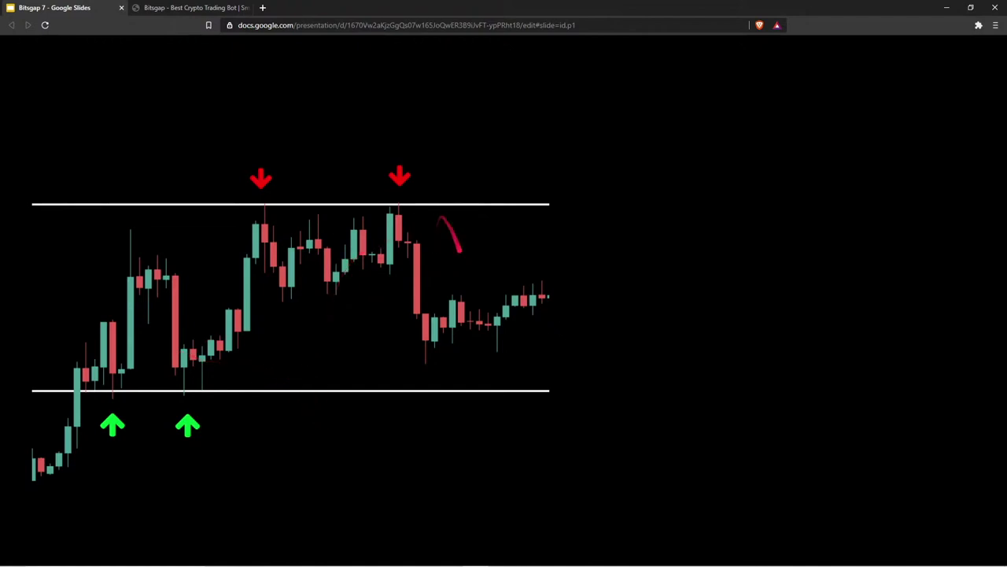
{"action": "key", "text": "Right"}
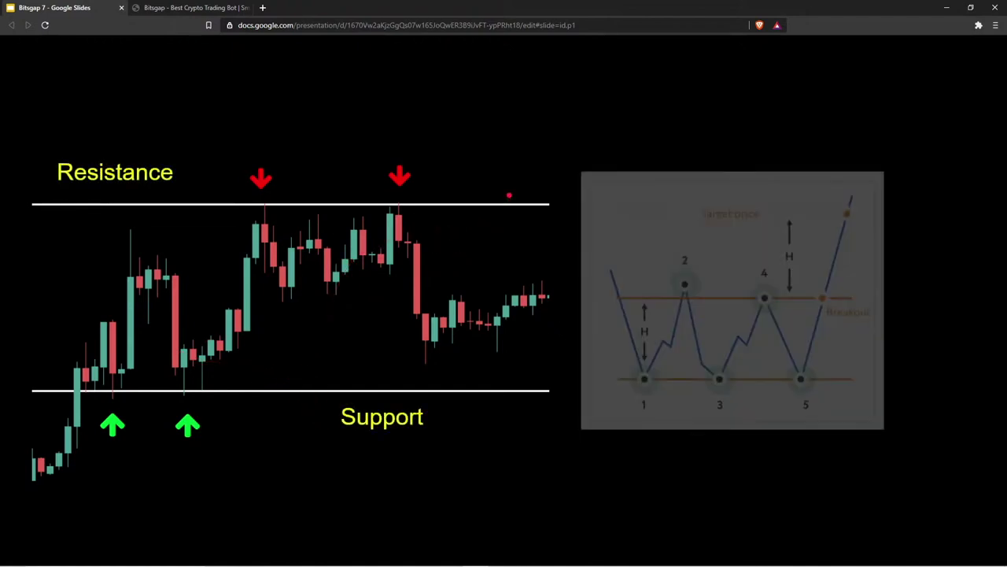
{"action": "key", "text": "Right"}
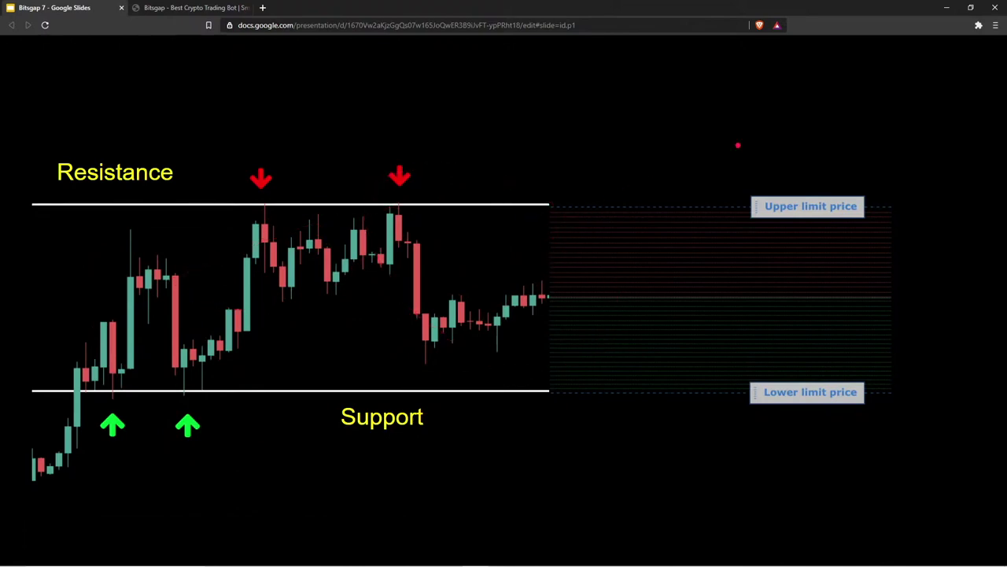
{"action": "key", "text": "Right"}
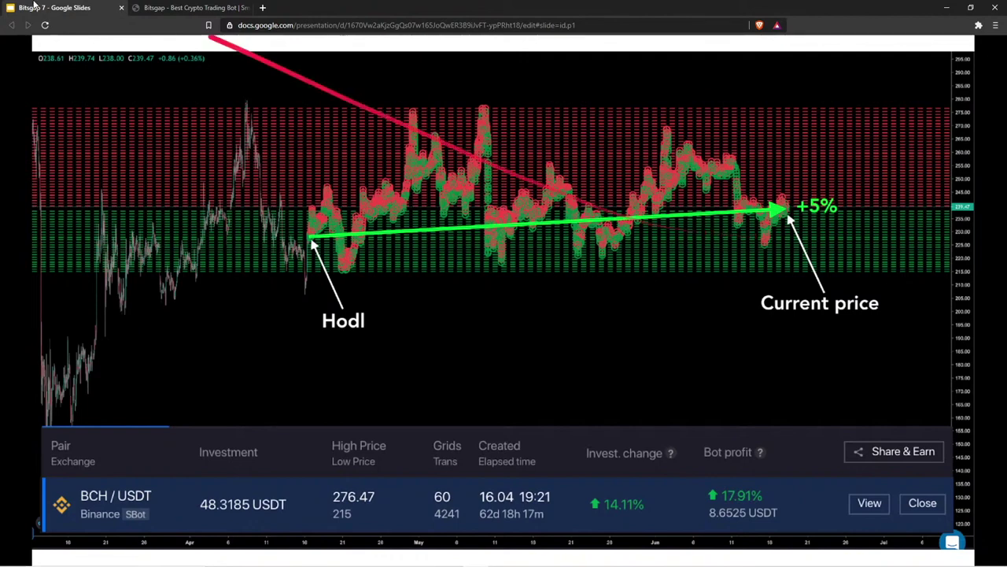
Glance at the new bot form in Bitsgap, return to the slides, and reveal the highlights on the BCH/USDT investment change
{"action": "left_click", "coordinate": [186, 10]}
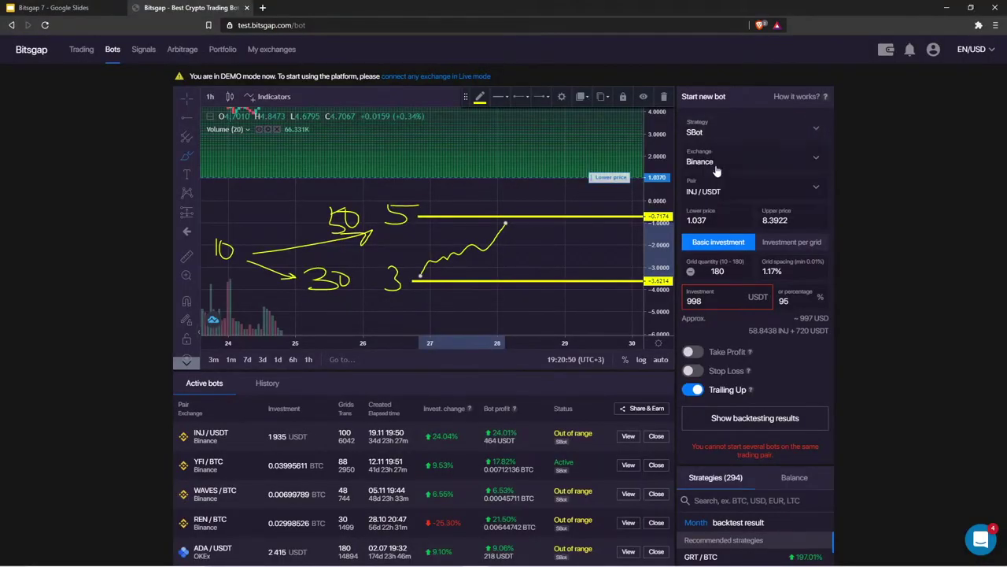
{"action": "left_click", "coordinate": [86, 9]}
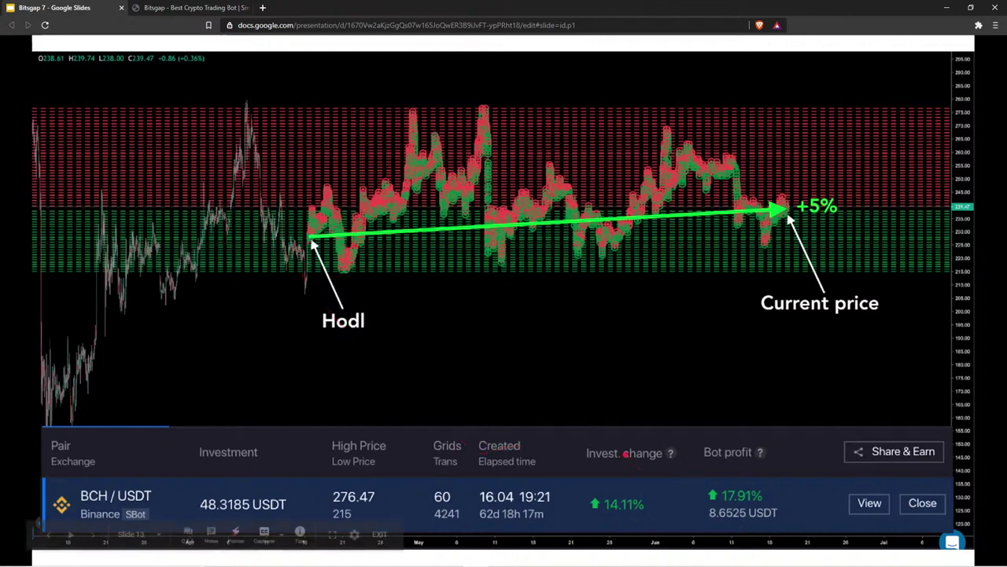
{"action": "left_click", "coordinate": [610, 421]}
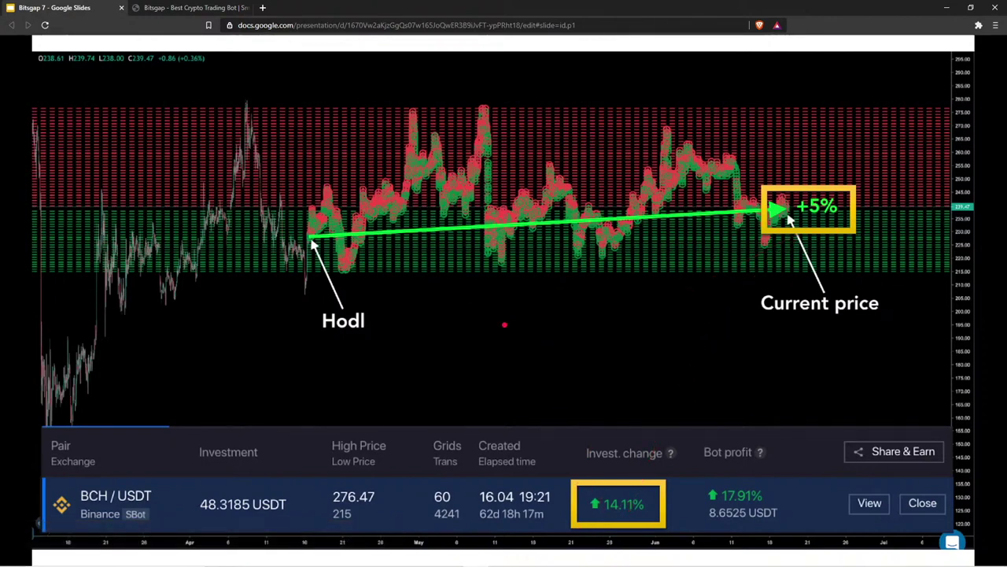
Advance past the NEO/TetherUS chart and its breakout pattern to the SBot configuration slide
{"action": "key", "text": "Right"}
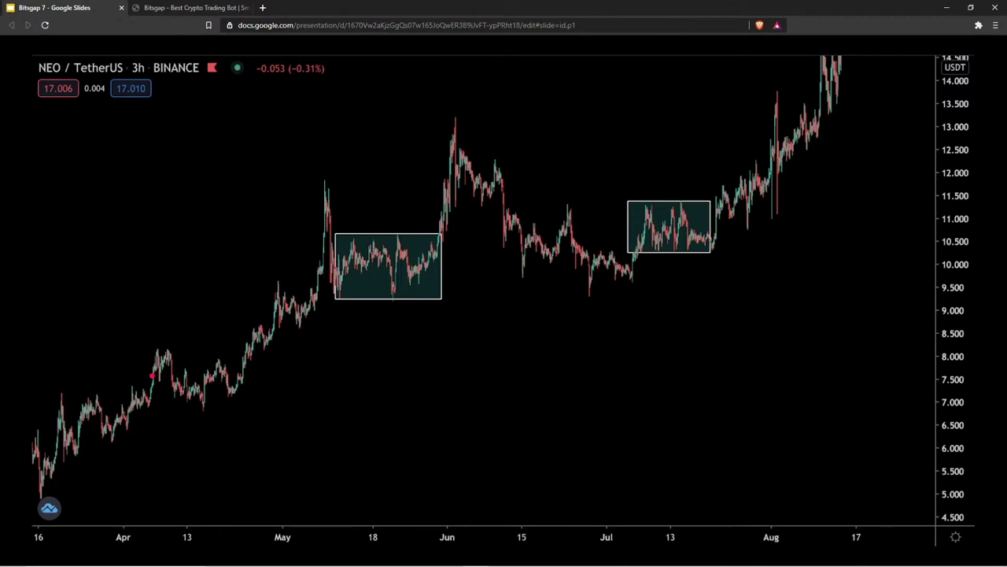
{"action": "key", "text": "Right"}
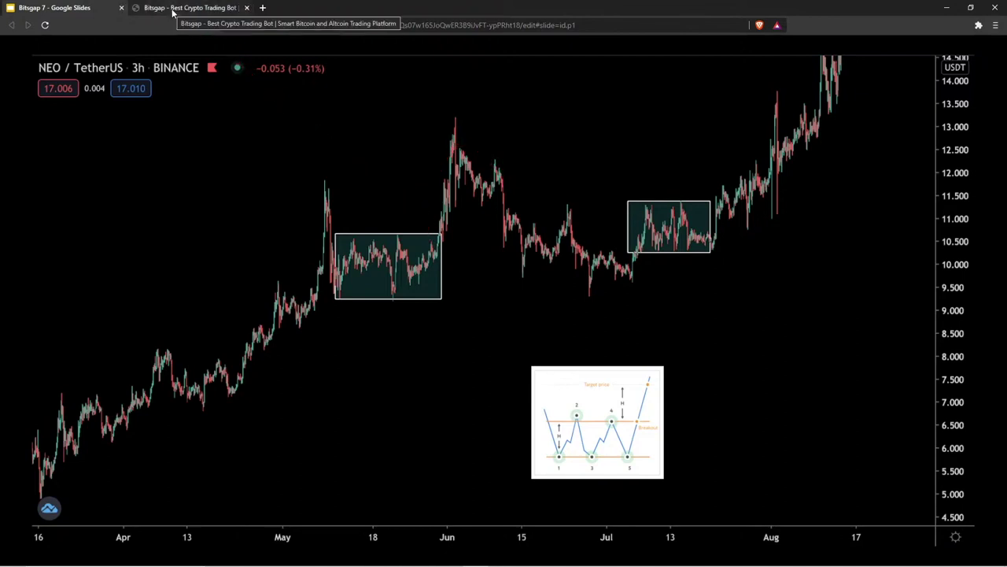
{"action": "left_click", "coordinate": [163, 83]}
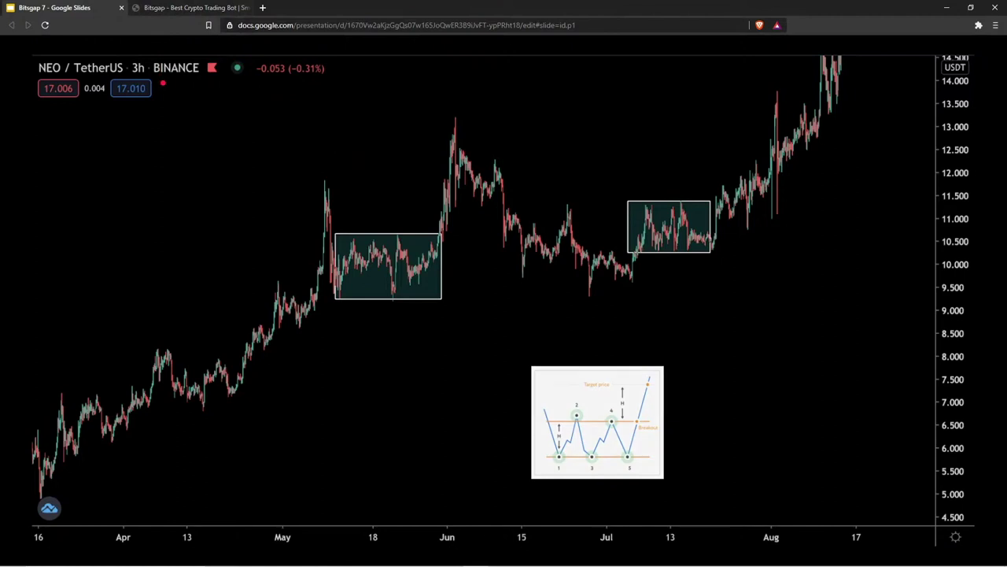
{"action": "left_click", "coordinate": [163, 83]}
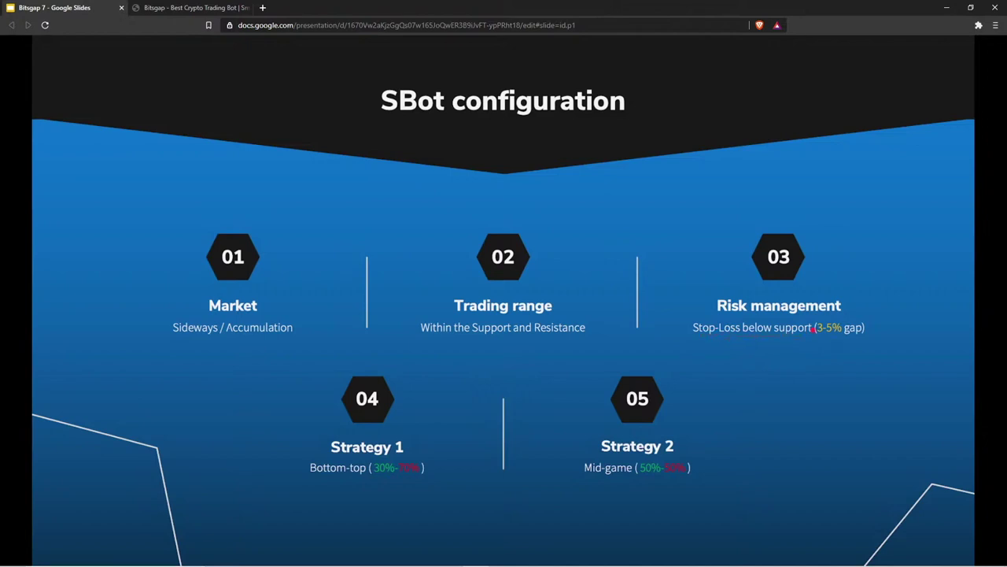
Switch to Bitsgap and remove all drawings from the INJ/USDT chart
{"action": "left_click", "coordinate": [193, 7]}
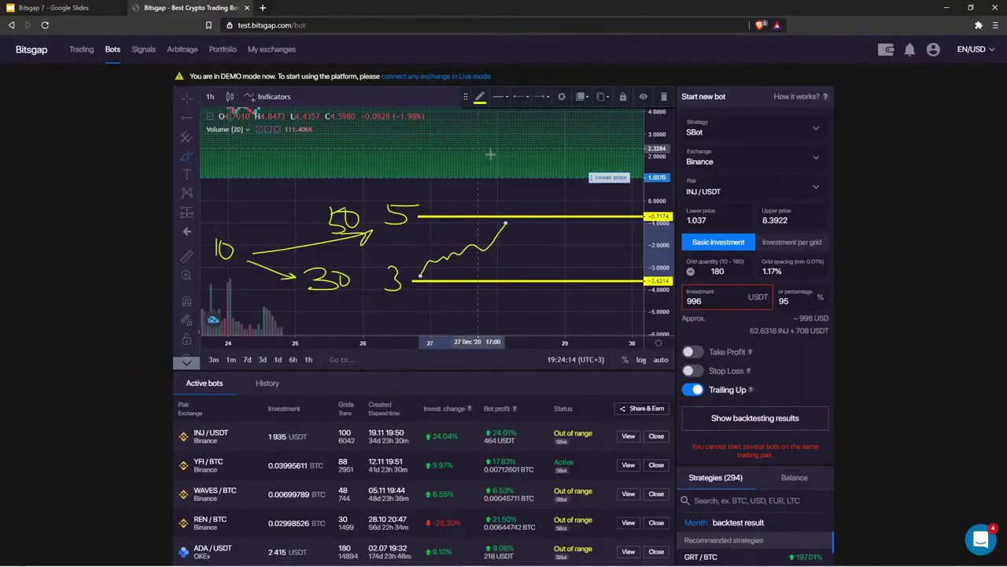
{"action": "right_click", "coordinate": [529, 256]}
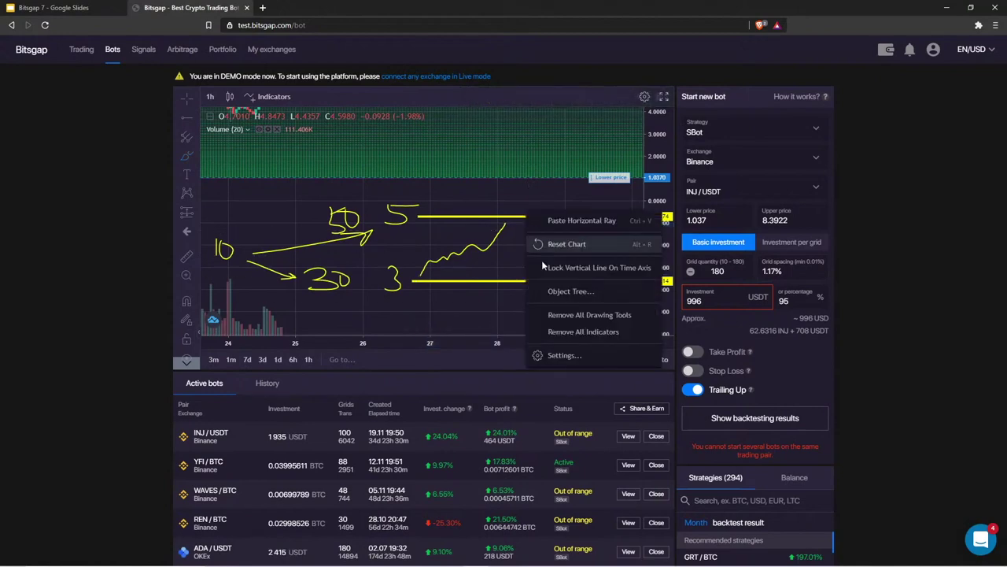
{"action": "left_click", "coordinate": [571, 315]}
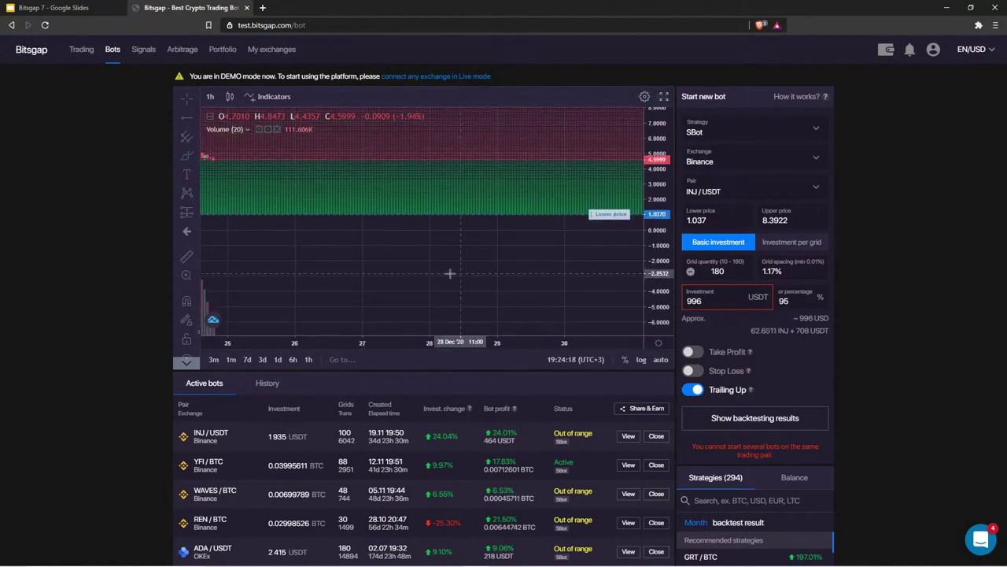
Narrow the grid's trading range on the chart to a lower price of 3.3646 and an upper price of 5.2469
{"action": "left_click_drag", "start_coordinate": [428, 303], "coordinate": [508, 261]}
{"action": "scroll", "coordinate": [338, 261], "scroll_direction": "up", "scroll_amount": 2}
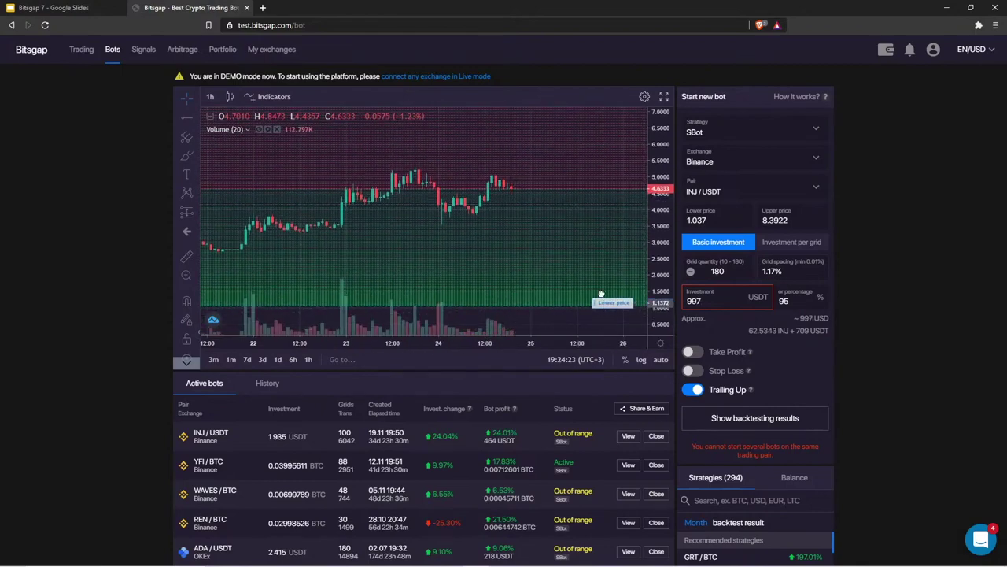
{"action": "left_click", "coordinate": [587, 235]}
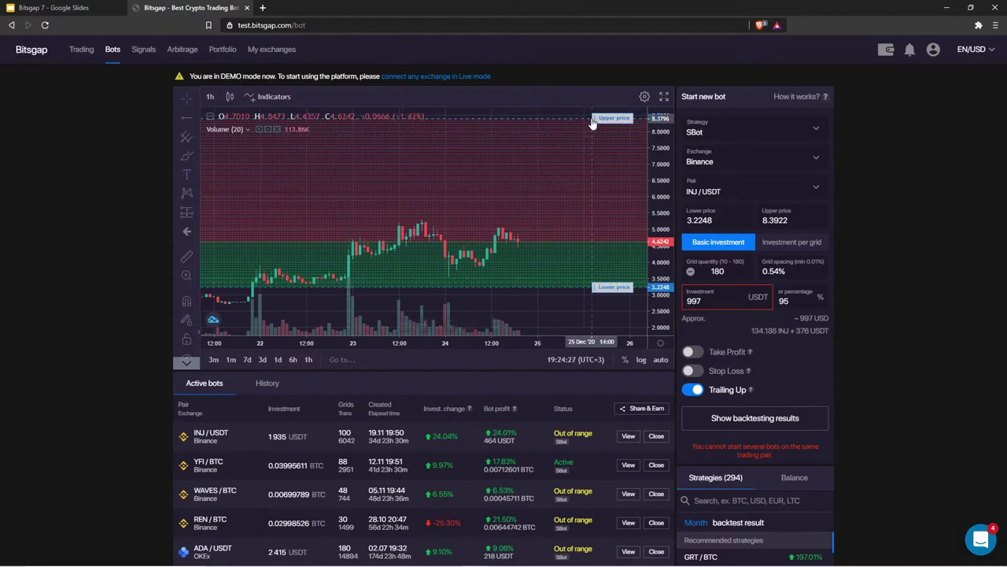
{"action": "left_click_drag", "start_coordinate": [613, 117], "coordinate": [569, 213]}
{"action": "left_click_drag", "start_coordinate": [656, 311], "coordinate": [656, 268]}
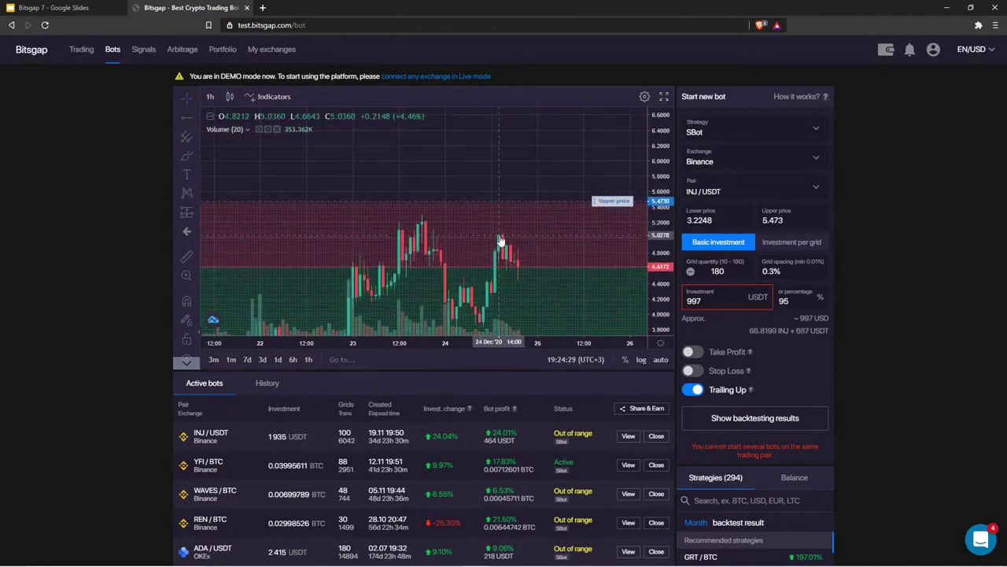
{"action": "left_click_drag", "start_coordinate": [619, 165], "coordinate": [614, 176]}
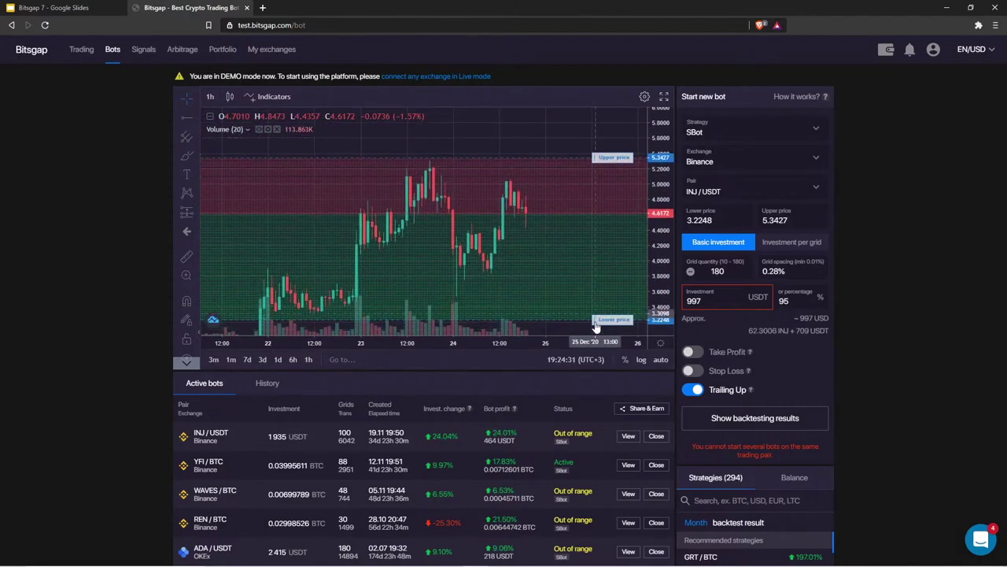
{"action": "left_click_drag", "start_coordinate": [614, 320], "coordinate": [614, 308]}
{"action": "left_click_drag", "start_coordinate": [636, 178], "coordinate": [484, 102]}
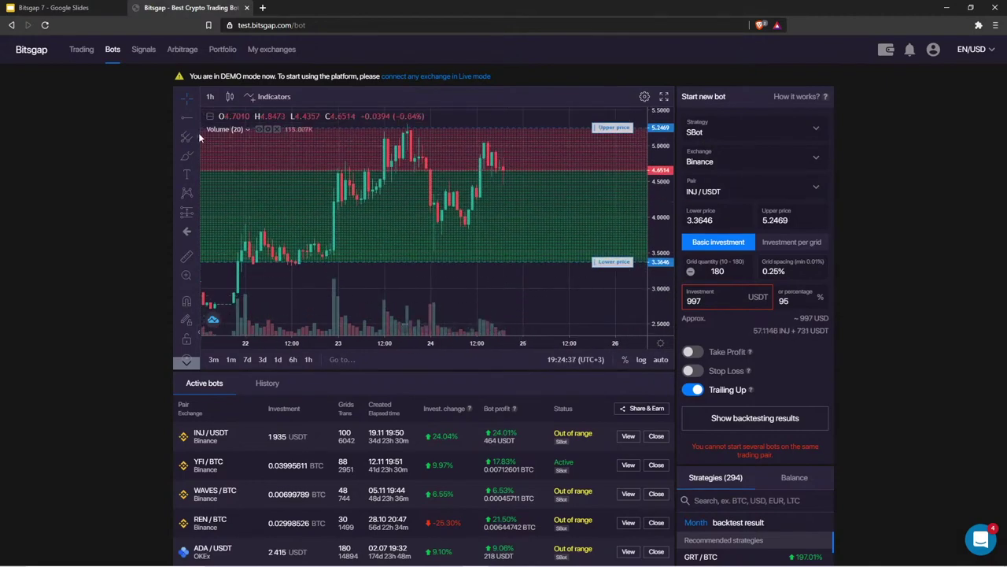
Circle the price dip around 24 December on the INJ/USDT chart with the Brush
{"action": "left_click_drag", "start_coordinate": [395, 239], "coordinate": [483, 214]}
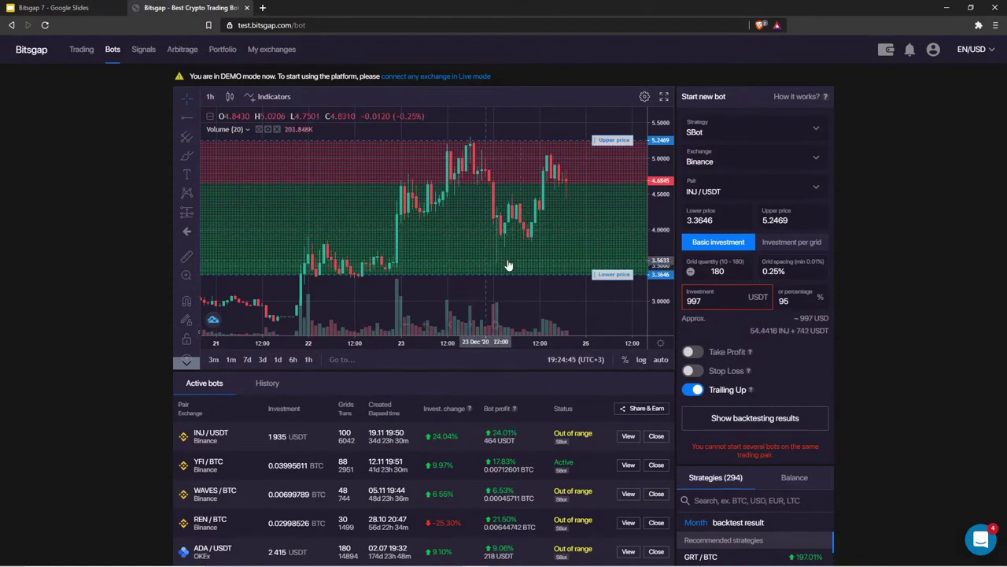
{"action": "left_click_drag", "start_coordinate": [548, 256], "coordinate": [498, 235]}
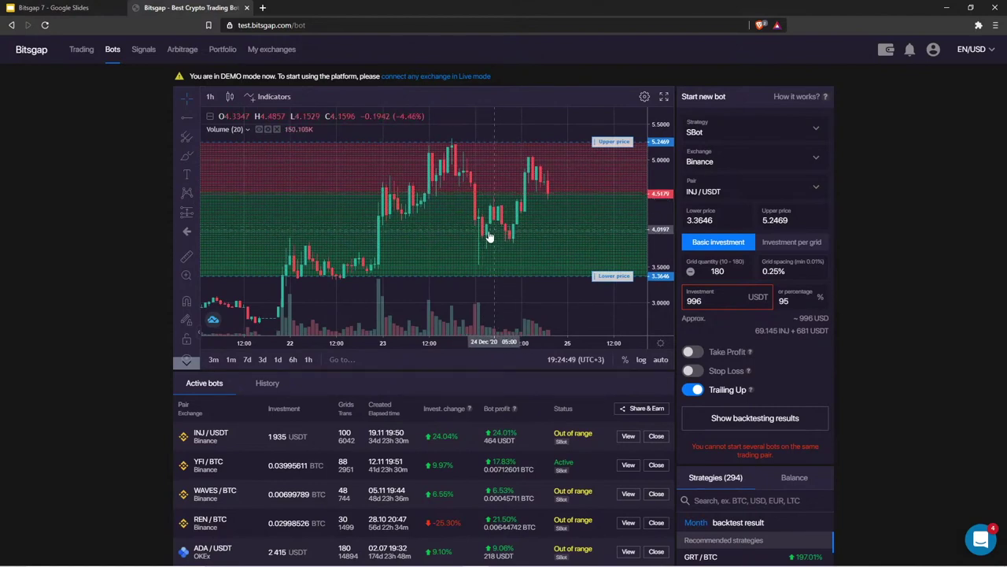
{"action": "left_click", "coordinate": [187, 155]}
{"action": "mouse_move", "coordinate": [492, 216]}
{"action": "left_mouse_down"}
{"action": "mouse_move", "coordinate": [540, 227]}
{"action": "mouse_move", "coordinate": [480, 219]}
{"action": "left_mouse_up"}
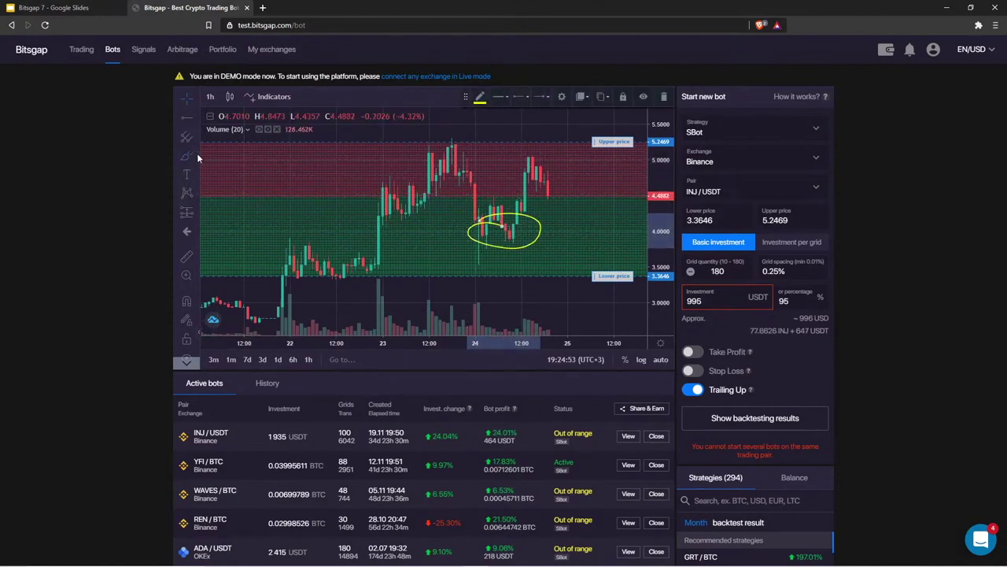
Place a forecast drawing from the lower price line at 3.3861 down about 4.4% to 3.2380
{"action": "left_click", "coordinate": [185, 116]}
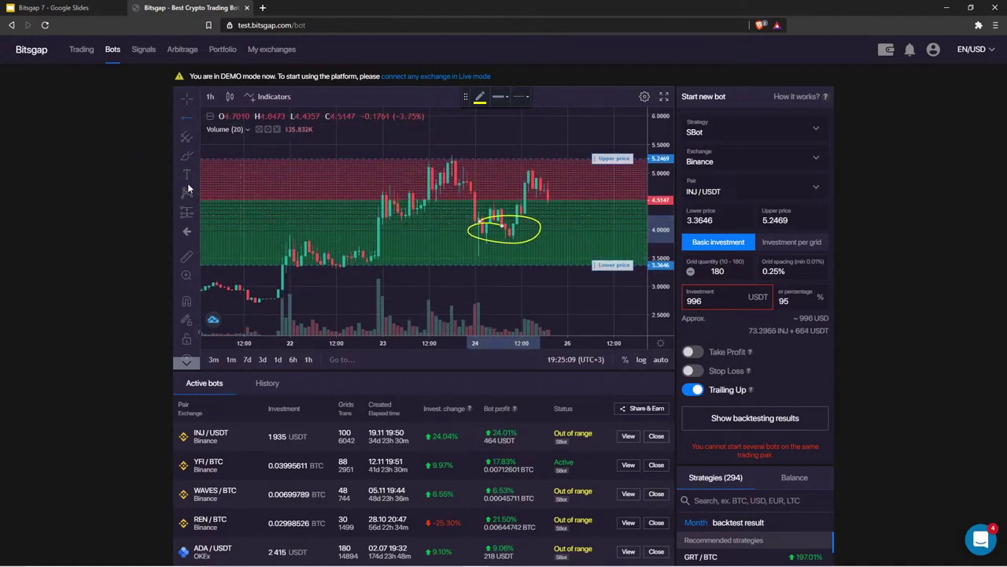
{"action": "left_click", "coordinate": [199, 211]}
{"action": "left_click", "coordinate": [230, 228]}
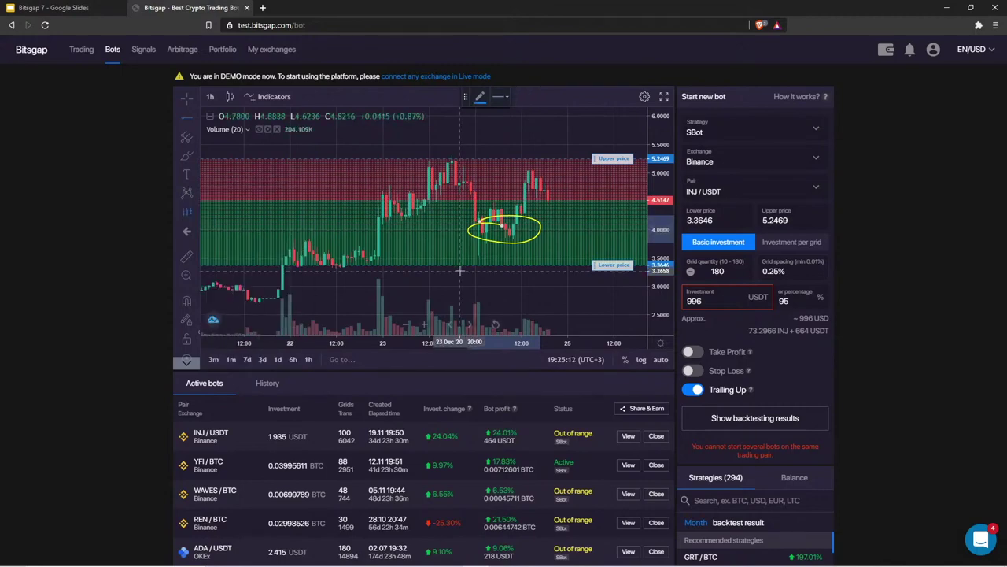
{"action": "left_click", "coordinate": [457, 266]}
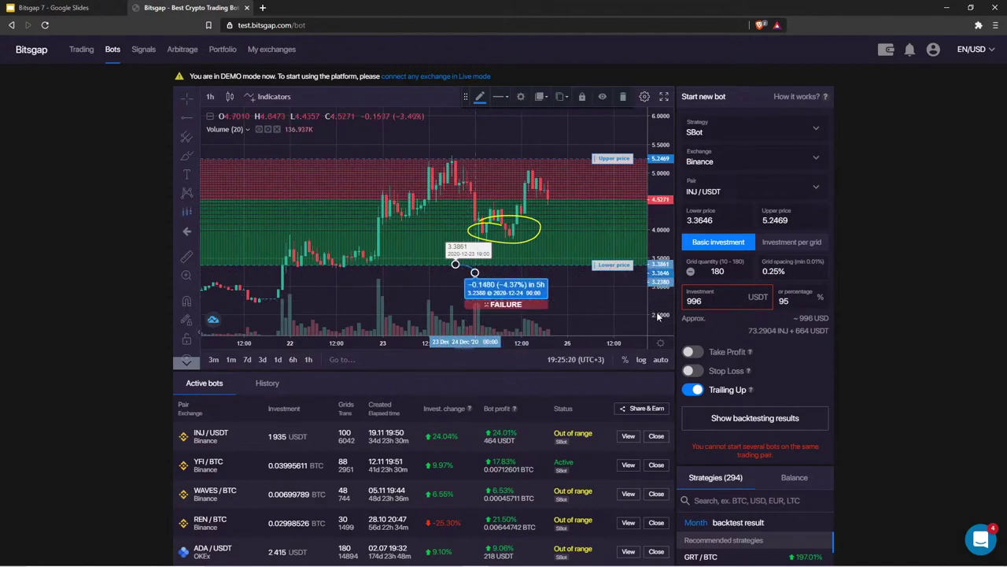
{"action": "left_click", "coordinate": [475, 274]}
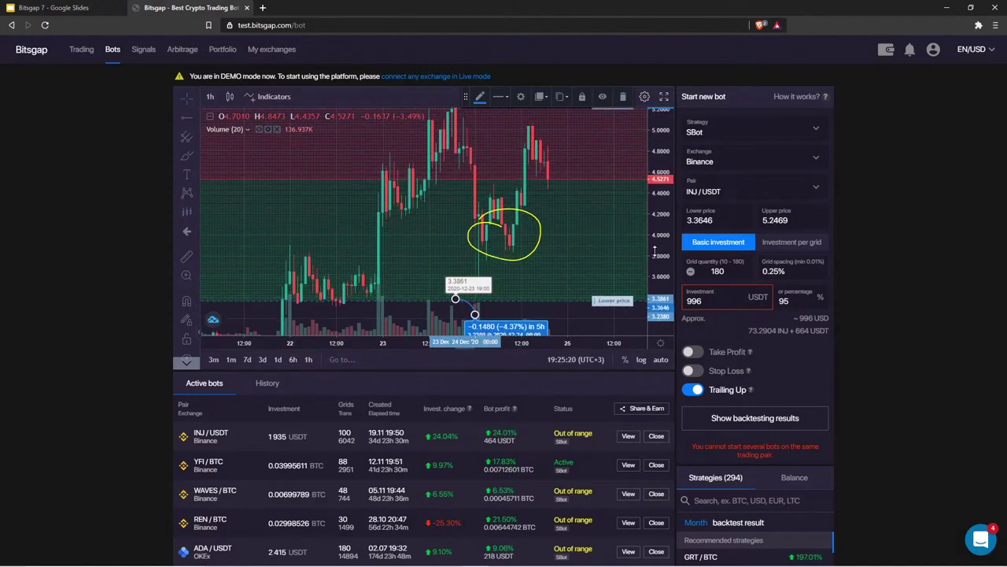
Draw a horizontal ray at about 3.24 through the forecast's end point and delete the forecast drawing
{"action": "left_click", "coordinate": [186, 118]}
{"action": "left_click", "coordinate": [347, 269]}
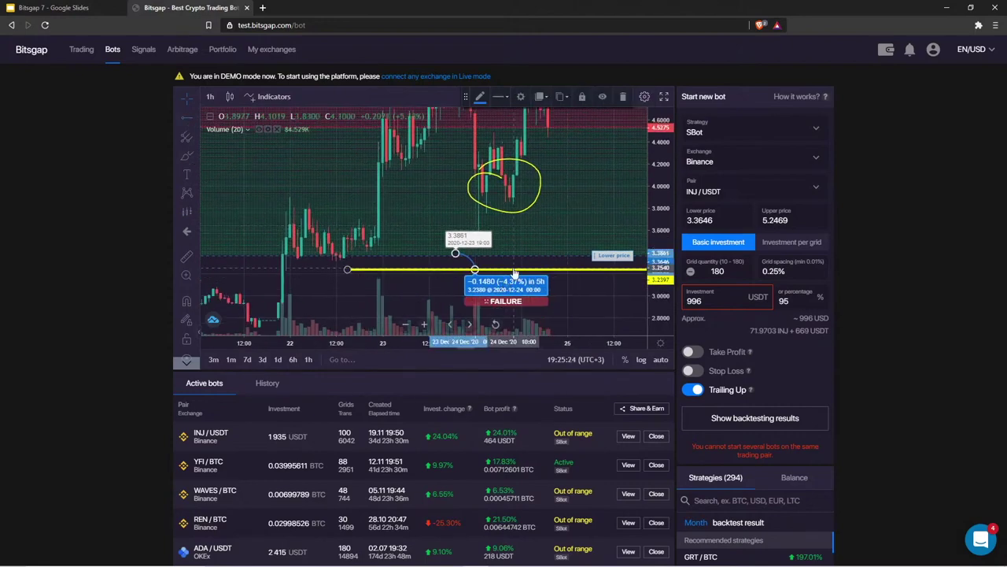
{"action": "scroll", "coordinate": [528, 287], "scroll_direction": "right", "scroll_amount": 2}
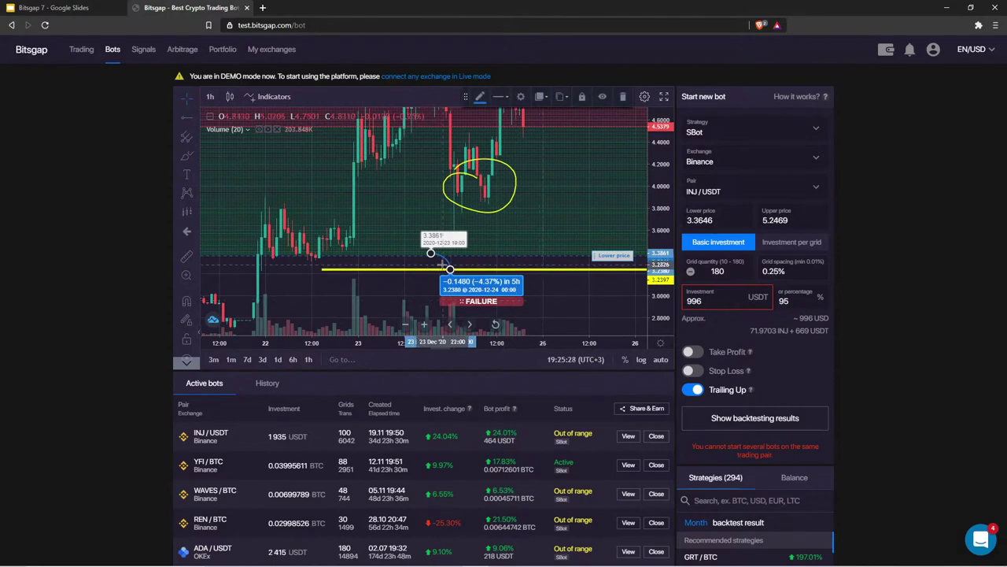
{"action": "left_click", "coordinate": [449, 269]}
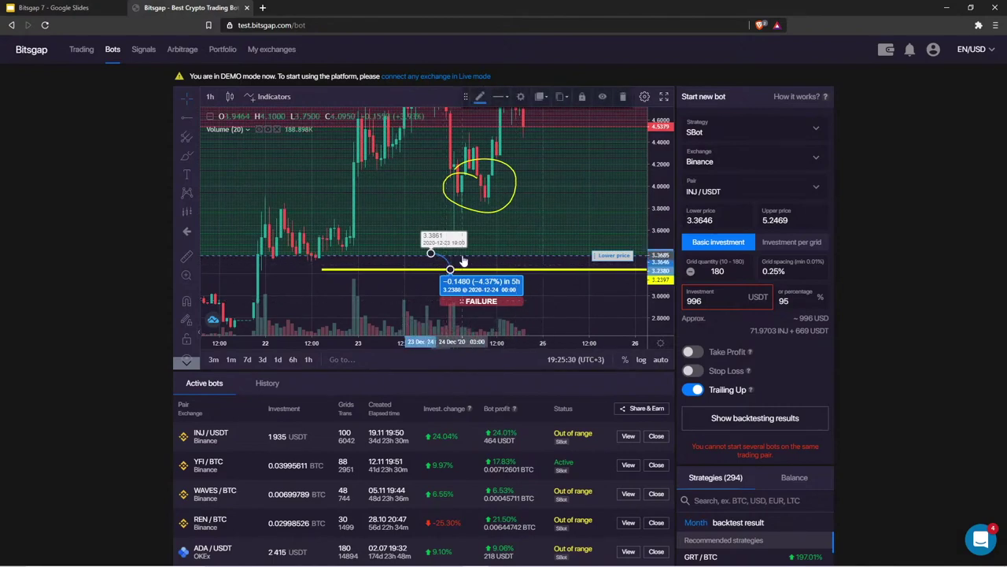
{"action": "left_click", "coordinate": [622, 100]}
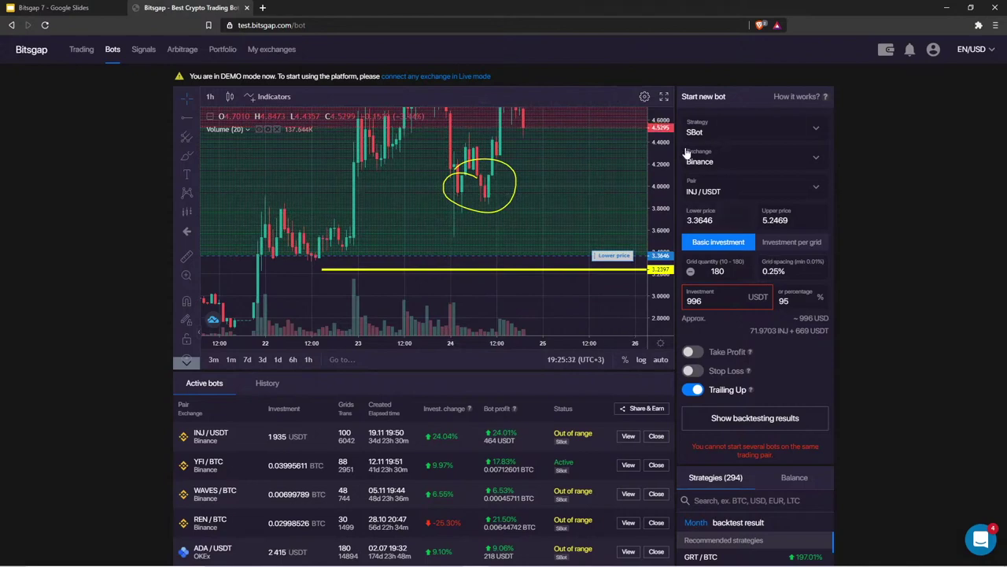
Enable Stop Loss for the new bot and raise the grid's lower price to 2.1002 on the chart
{"action": "left_click", "coordinate": [696, 372]}
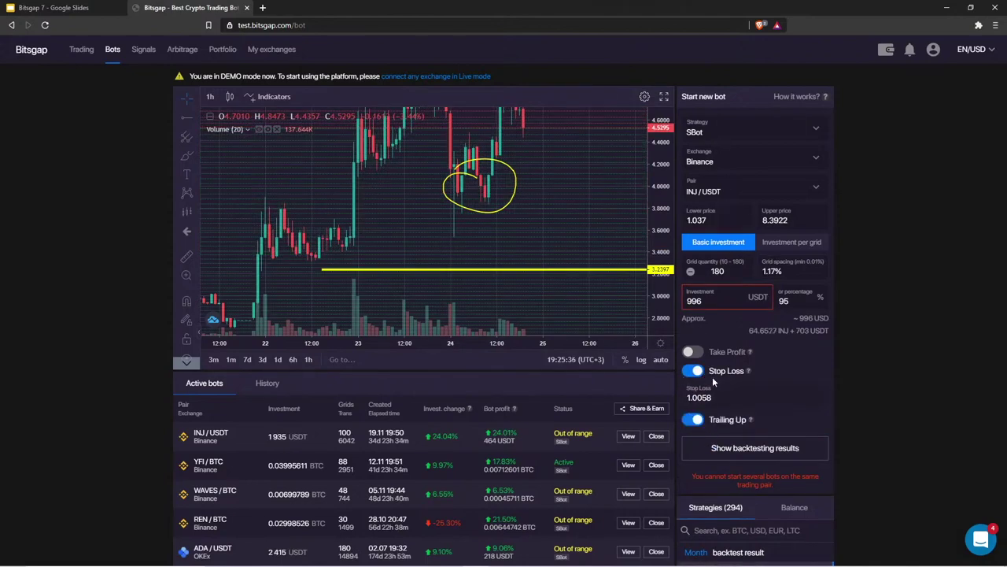
{"action": "mouse_move", "coordinate": [659, 270]}
{"action": "left_mouse_down"}
{"action": "mouse_move", "coordinate": [657, 250]}
{"action": "mouse_move", "coordinate": [658, 262]}
{"action": "left_mouse_up"}
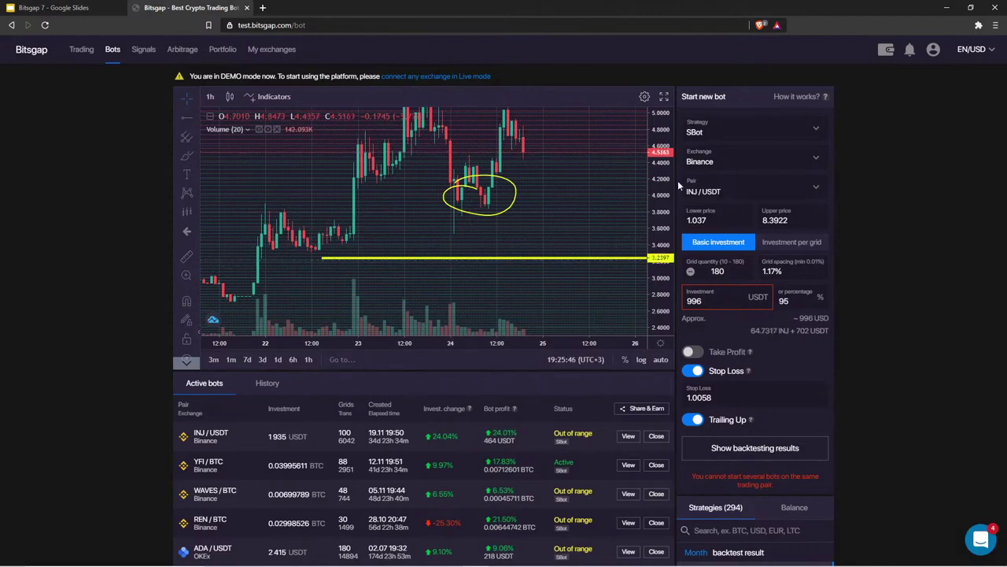
{"action": "left_click_drag", "start_coordinate": [661, 182], "coordinate": [666, 255]}
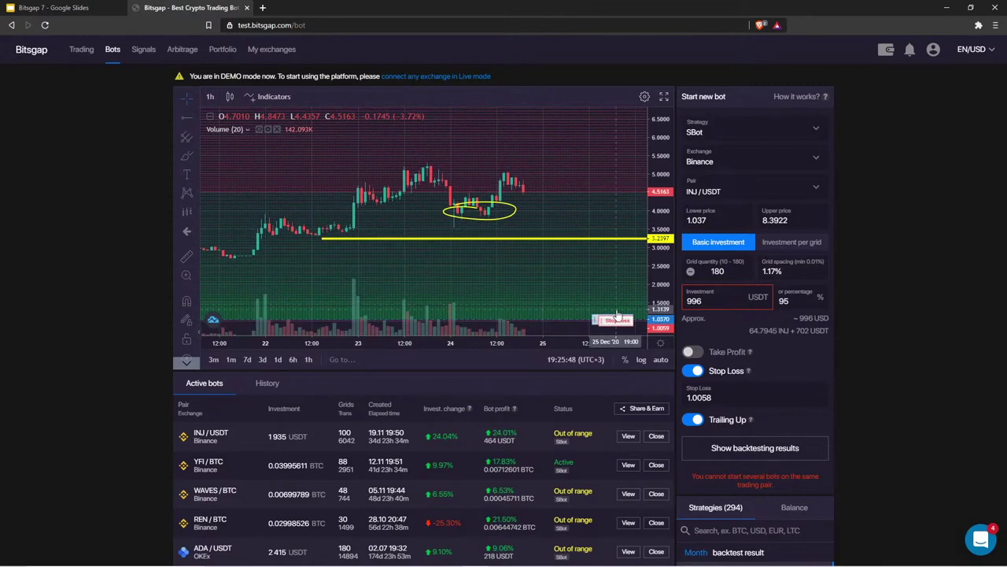
{"action": "left_click_drag", "start_coordinate": [604, 321], "coordinate": [594, 283]}
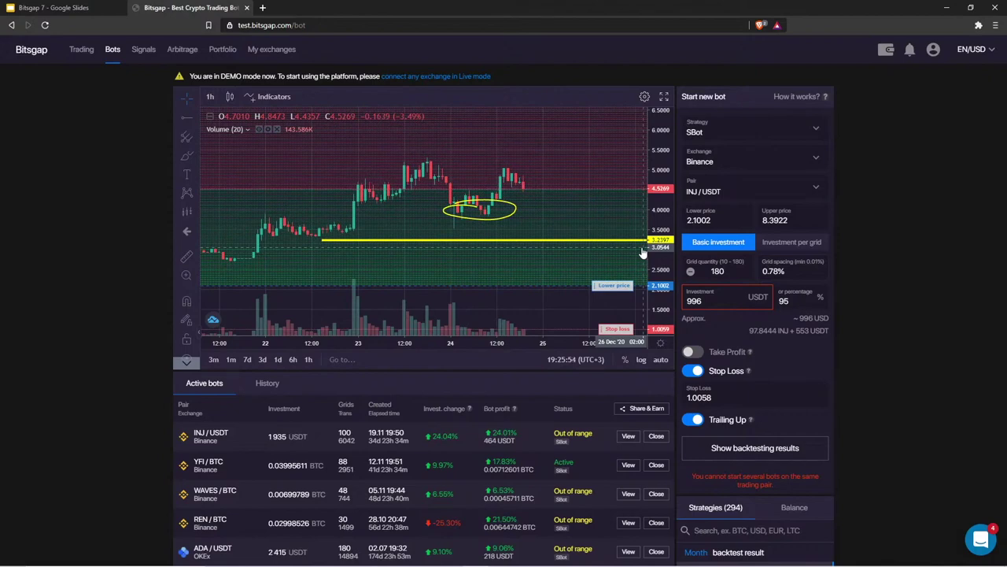
{"action": "scroll", "coordinate": [470, 396], "scroll_direction": "down", "scroll_amount": 2}
{"action": "scroll", "coordinate": [470, 396], "scroll_direction": "up", "scroll_amount": 2}
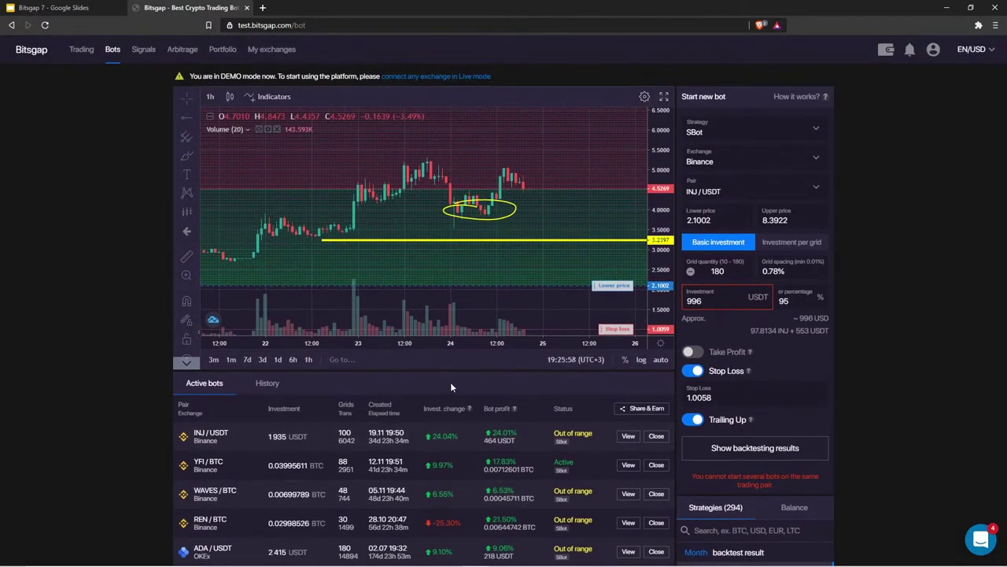
{"action": "scroll", "coordinate": [450, 382], "scroll_direction": "down", "scroll_amount": 2}
{"action": "scroll", "coordinate": [451, 384], "scroll_direction": "up", "scroll_amount": 1}
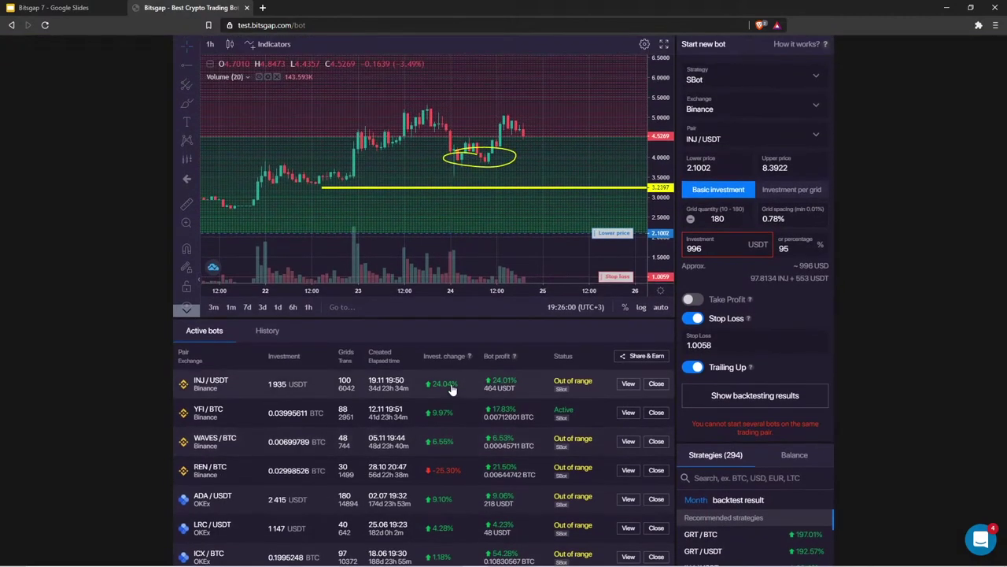
{"action": "scroll", "coordinate": [454, 386], "scroll_direction": "up", "scroll_amount": 1}
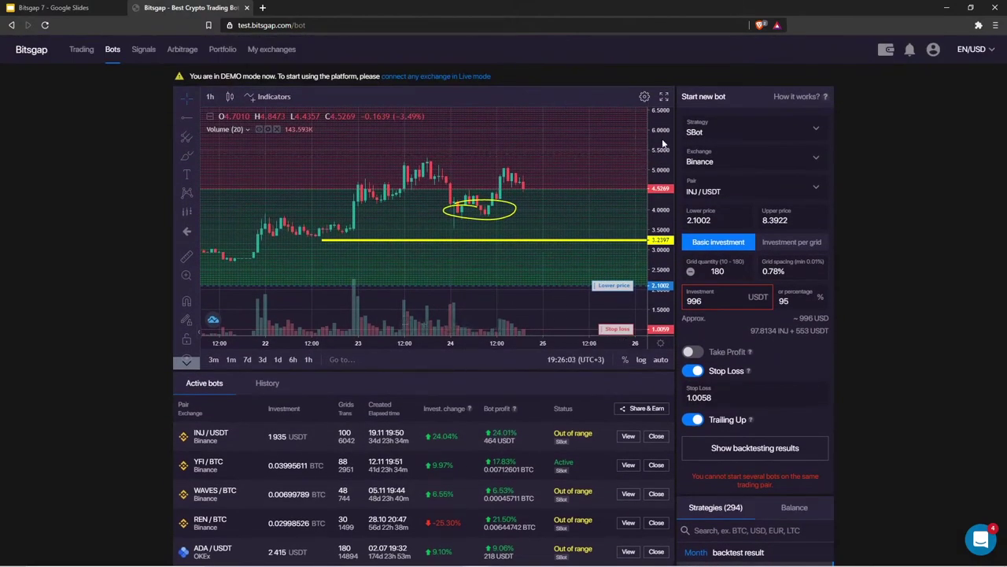
Move the yellow horizontal ray down to about 3.03 on the INJ/USDT chart
{"action": "left_click_drag", "start_coordinate": [595, 162], "coordinate": [594, 187]}
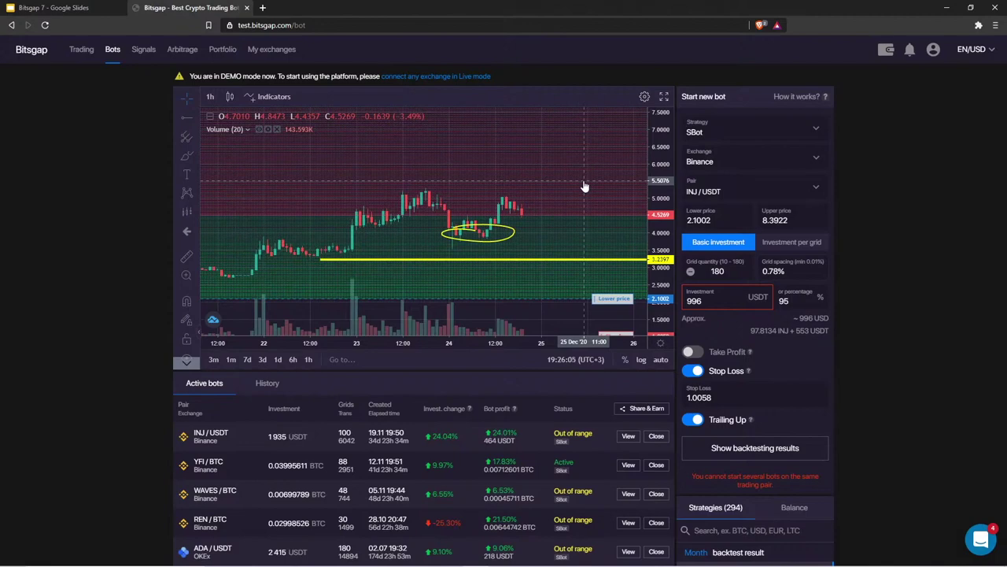
{"action": "scroll", "coordinate": [585, 187], "scroll_direction": "down", "scroll_amount": 2}
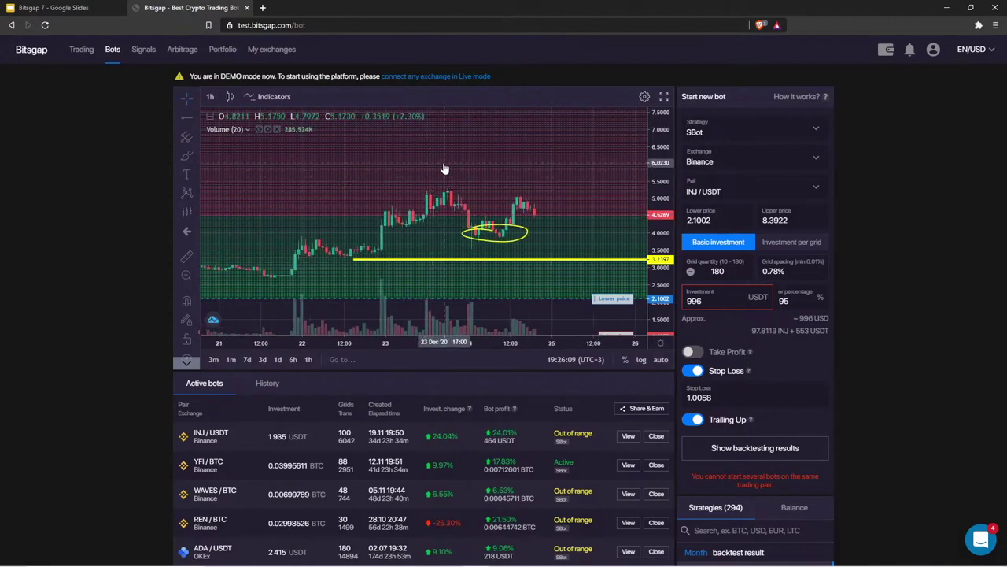
{"action": "left_click_drag", "start_coordinate": [443, 169], "coordinate": [432, 166]}
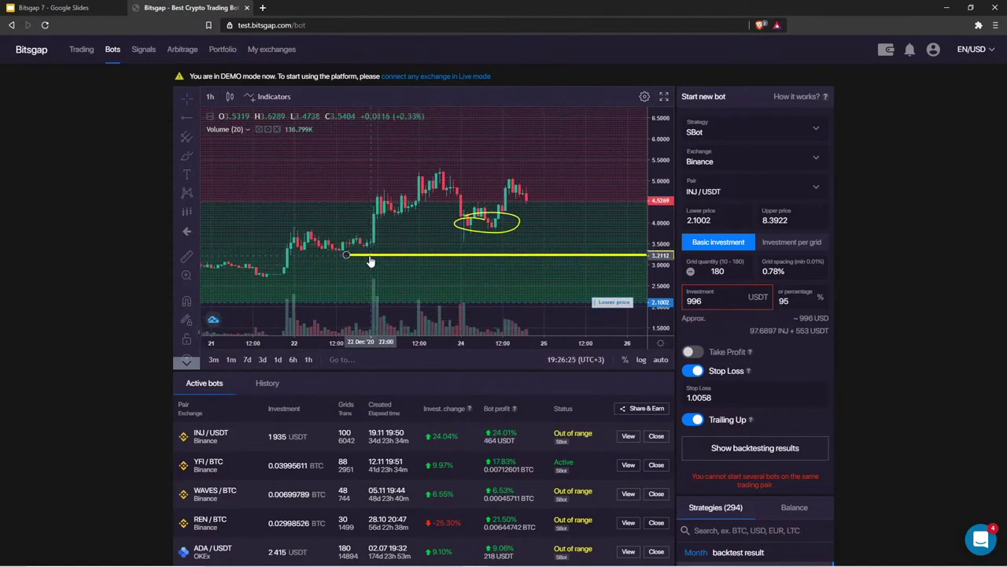
{"action": "left_click_drag", "start_coordinate": [364, 256], "coordinate": [364, 266]}
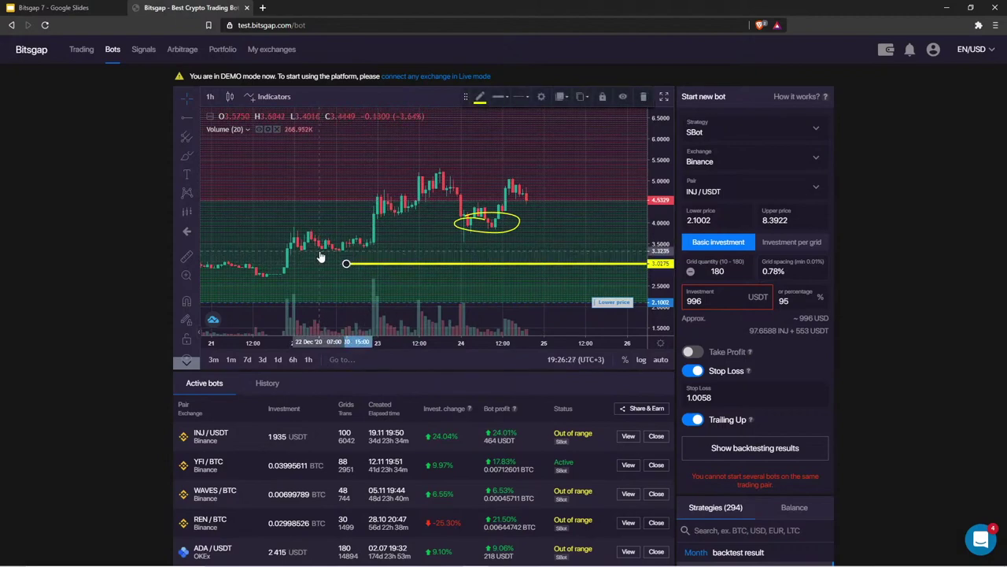
Brush a short rising line above the latest price peak, glance at the SBot configuration slide and return to Bitsgap
{"action": "left_click", "coordinate": [188, 157]}
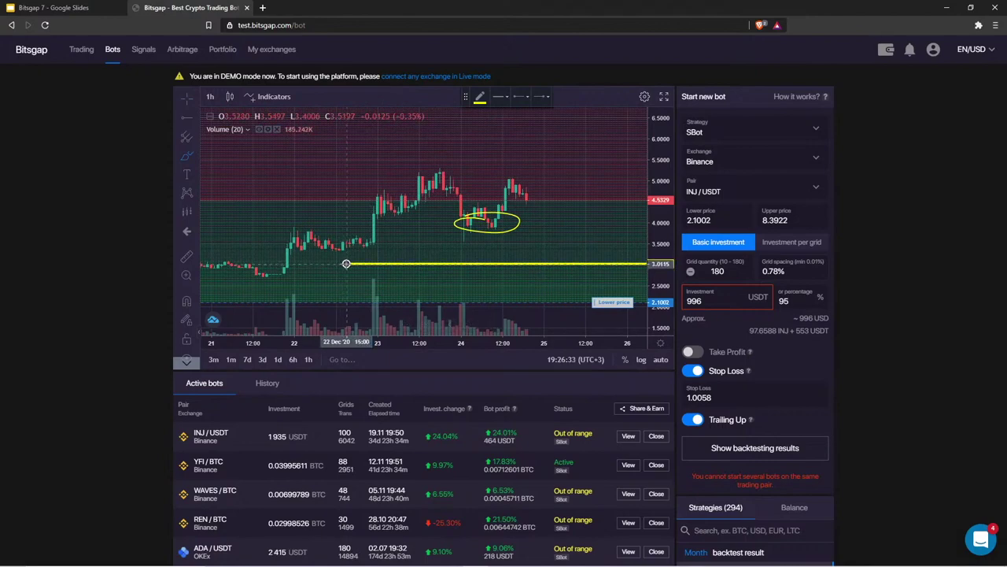
{"action": "left_click", "coordinate": [90, 12]}
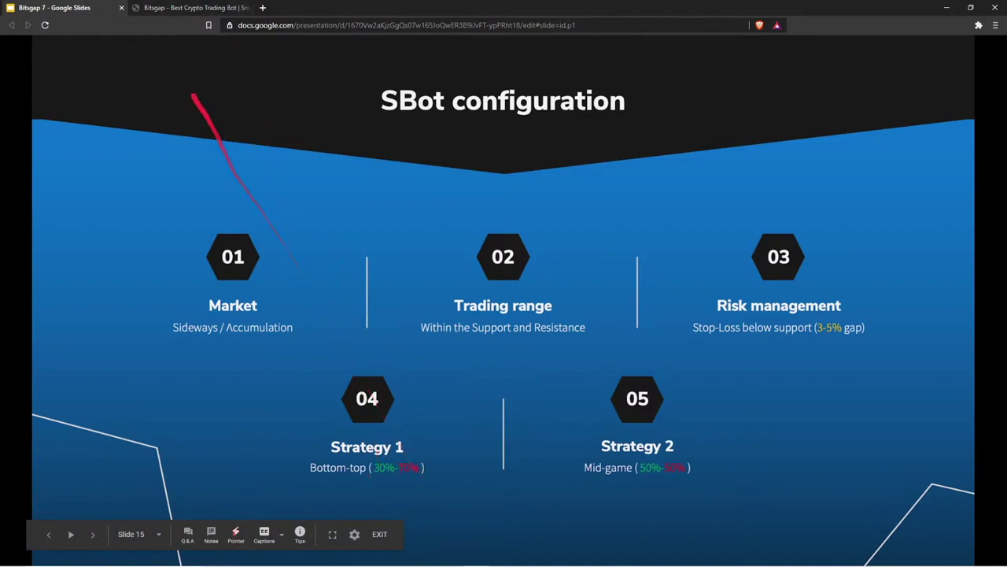
{"action": "left_click", "coordinate": [168, 8]}
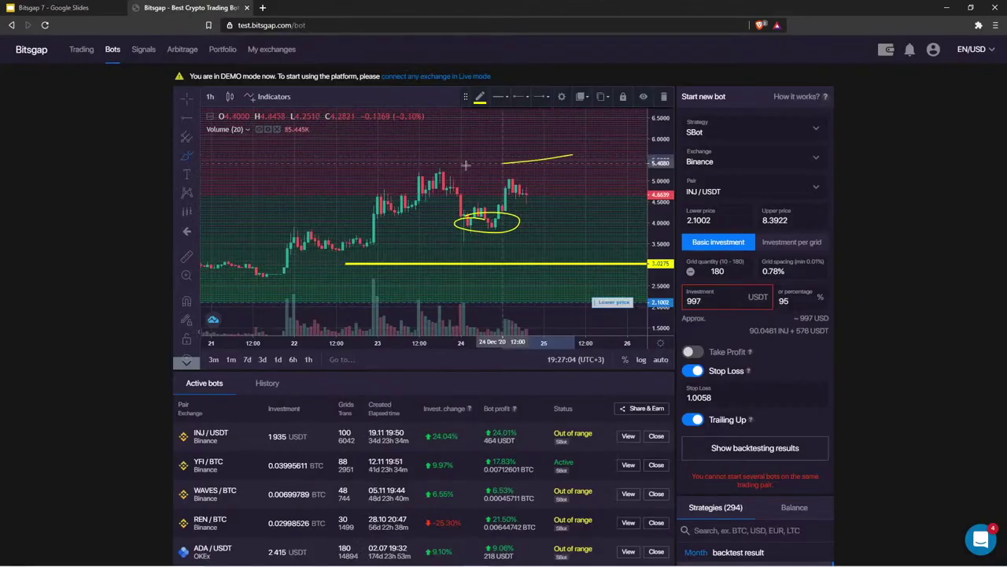
Remove all drawings from the INJ/USDT chart and bring the full grid range with its stop loss into view
{"action": "right_click", "coordinate": [562, 292]}
{"action": "left_click", "coordinate": [575, 310]}
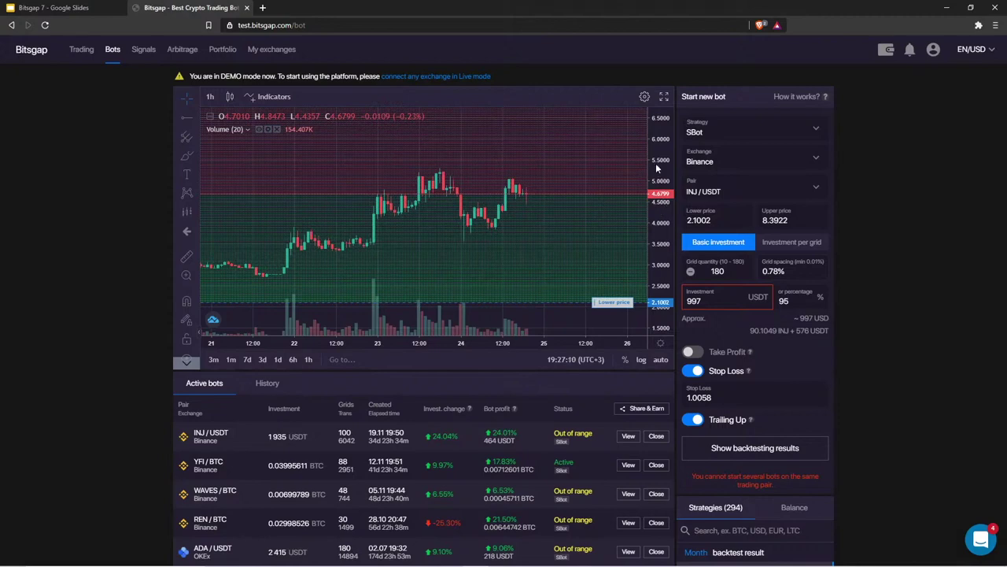
{"action": "left_click_drag", "start_coordinate": [594, 179], "coordinate": [569, 198]}
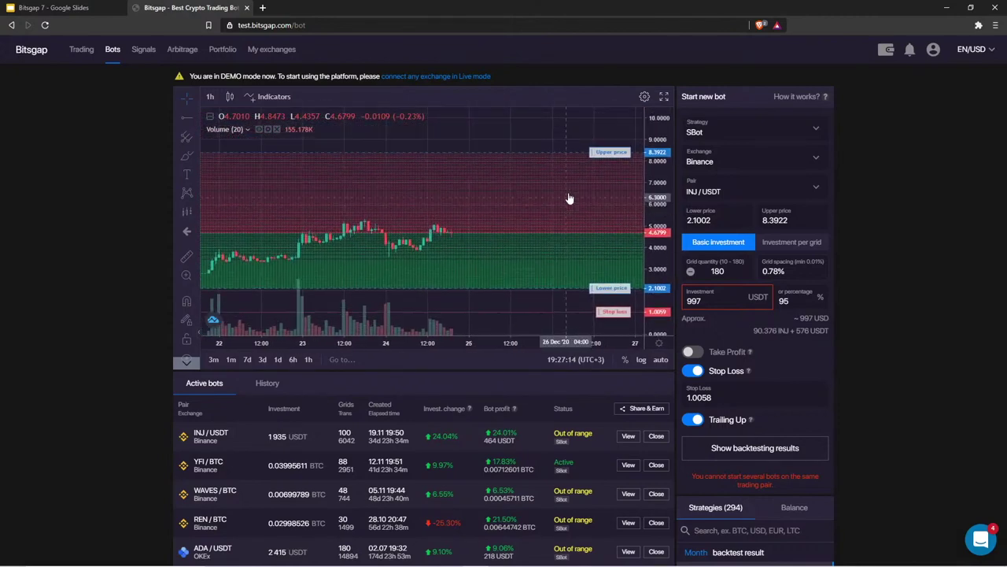
Narrow the INJ/USDT grid to a lower price of 3.6857 and an upper price of 7.4895, glancing at the SBot configuration slide
{"action": "left_click", "coordinate": [71, 8]}
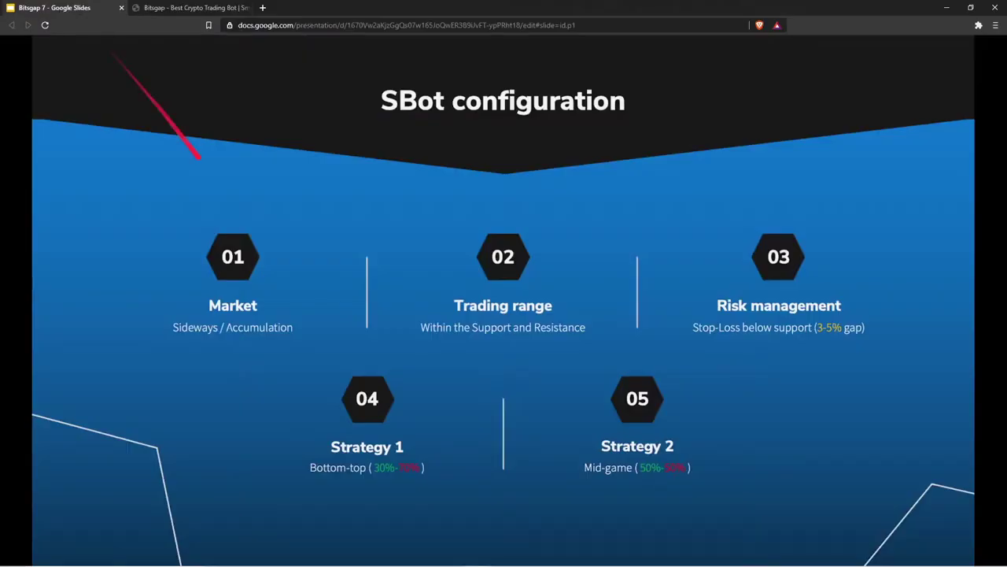
{"action": "left_click", "coordinate": [211, 8]}
{"action": "left_click_drag", "start_coordinate": [622, 290], "coordinate": [621, 261]}
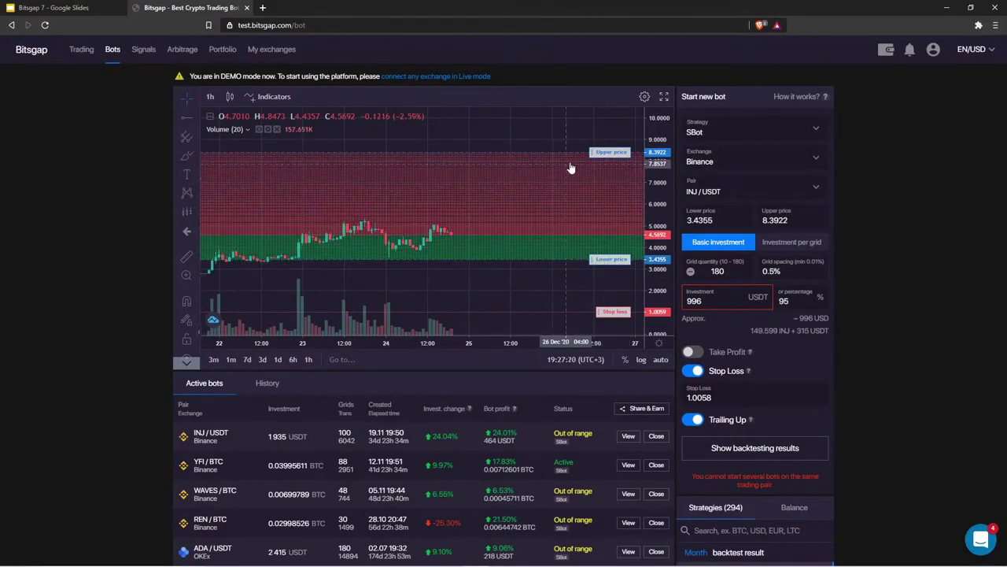
{"action": "left_click_drag", "start_coordinate": [607, 152], "coordinate": [604, 173]}
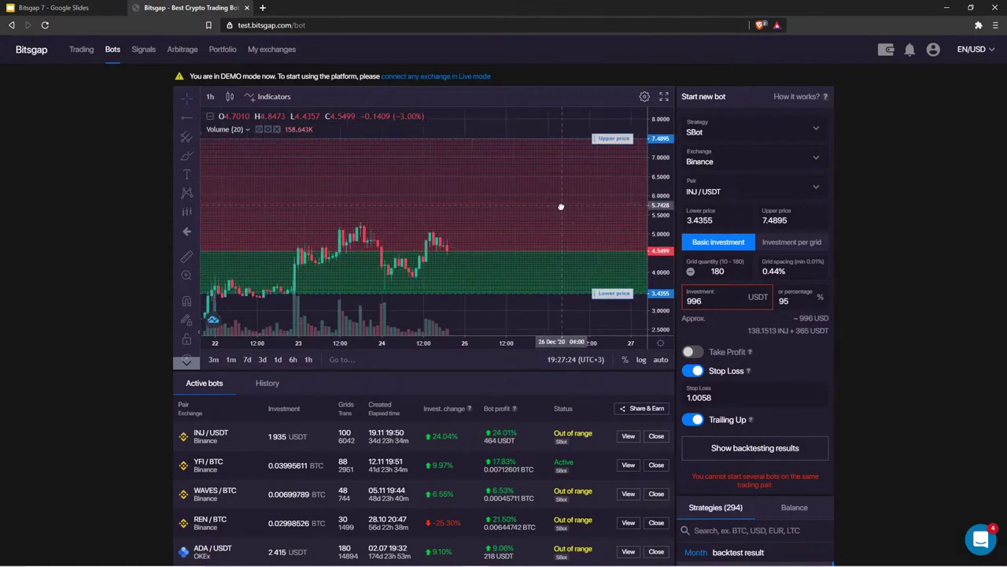
{"action": "left_click_drag", "start_coordinate": [613, 300], "coordinate": [611, 289]}
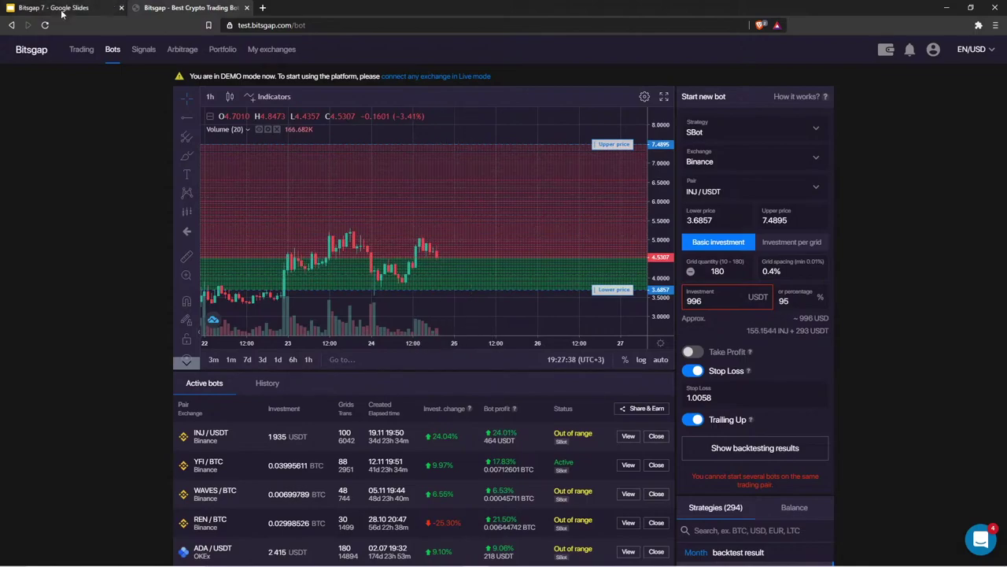
{"action": "left_click", "coordinate": [102, 7]}
{"action": "left_click", "coordinate": [181, 7]}
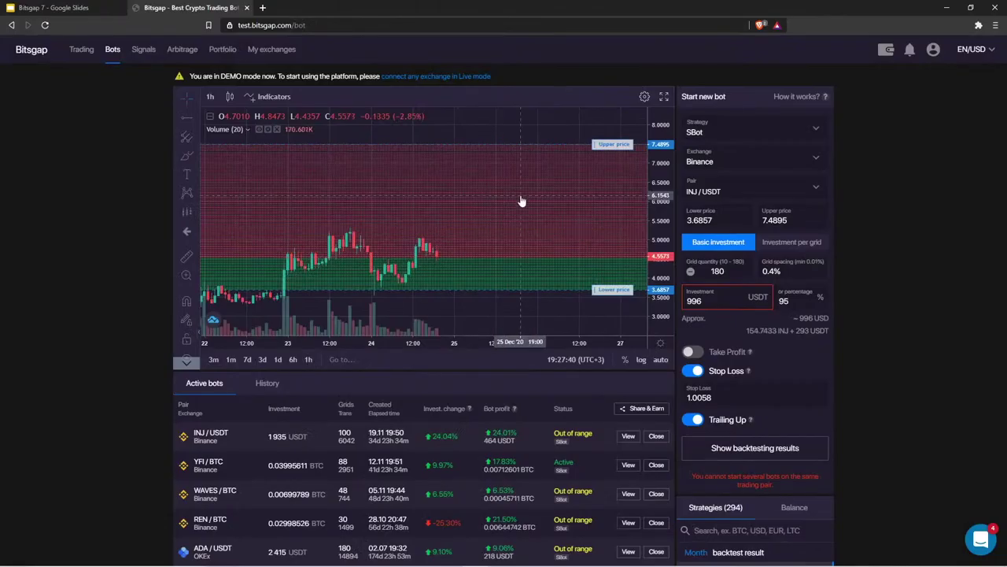
Reduce the grid's upper price to 5.88 and, after trying a lower price of 3.2469, raise the lower price to 4.3032
{"action": "left_click_drag", "start_coordinate": [612, 137], "coordinate": [612, 189]}
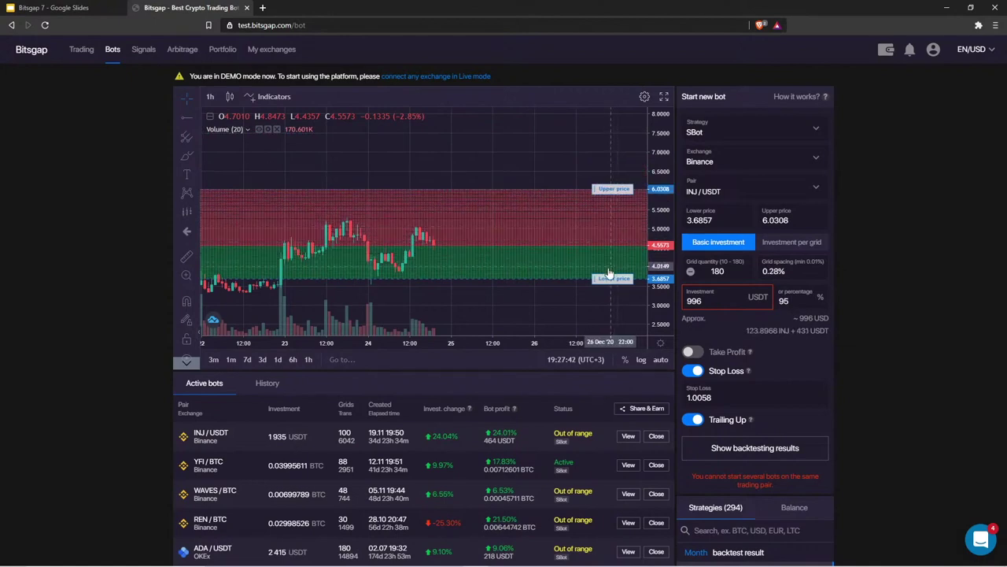
{"action": "mouse_move", "coordinate": [613, 279]}
{"action": "left_mouse_down"}
{"action": "mouse_move", "coordinate": [613, 307]}
{"action": "mouse_move", "coordinate": [612, 295]}
{"action": "left_mouse_up"}
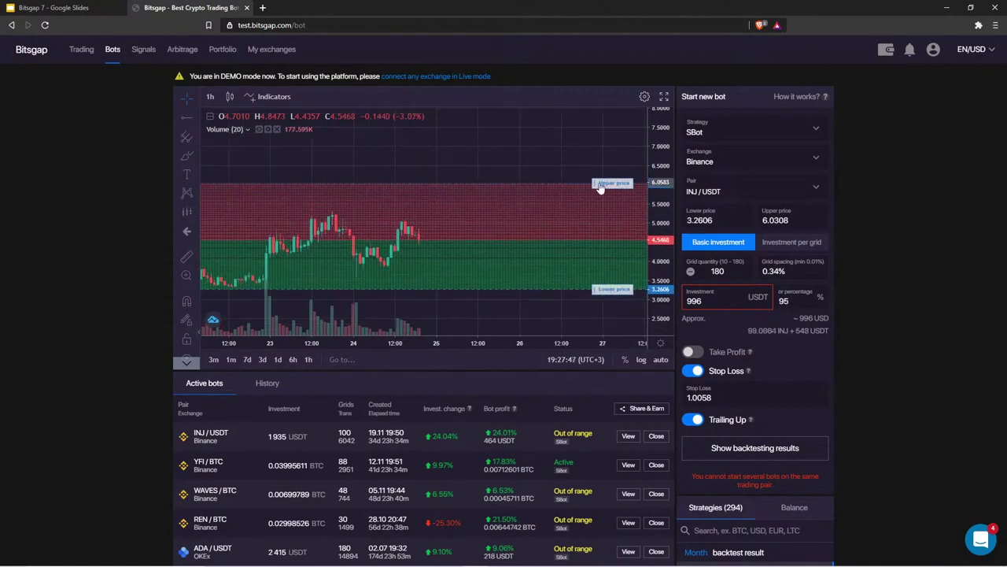
{"action": "left_click_drag", "start_coordinate": [602, 186], "coordinate": [605, 192]}
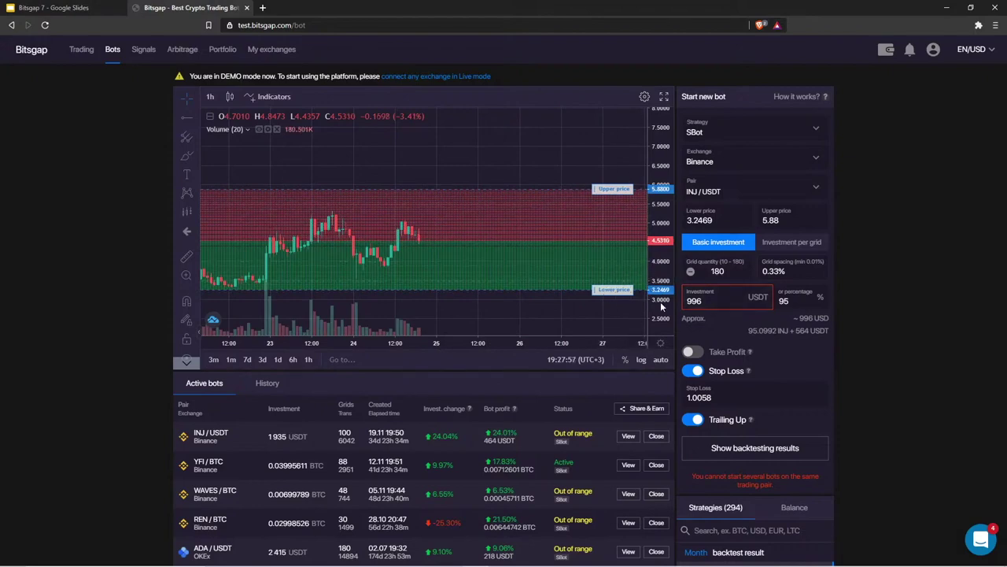
{"action": "left_click_drag", "start_coordinate": [610, 290], "coordinate": [615, 261]}
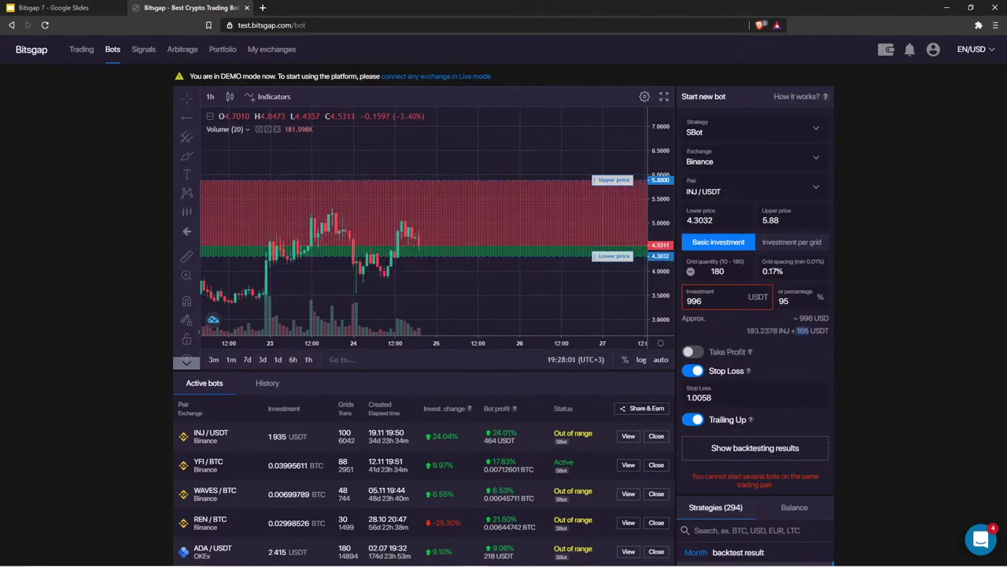
Examine how the bot's investment is split between INJ and USDT and compare it with the grid's buy and sell zones
{"action": "double_click", "coordinate": [803, 331]}
{"action": "double_click", "coordinate": [712, 301]}
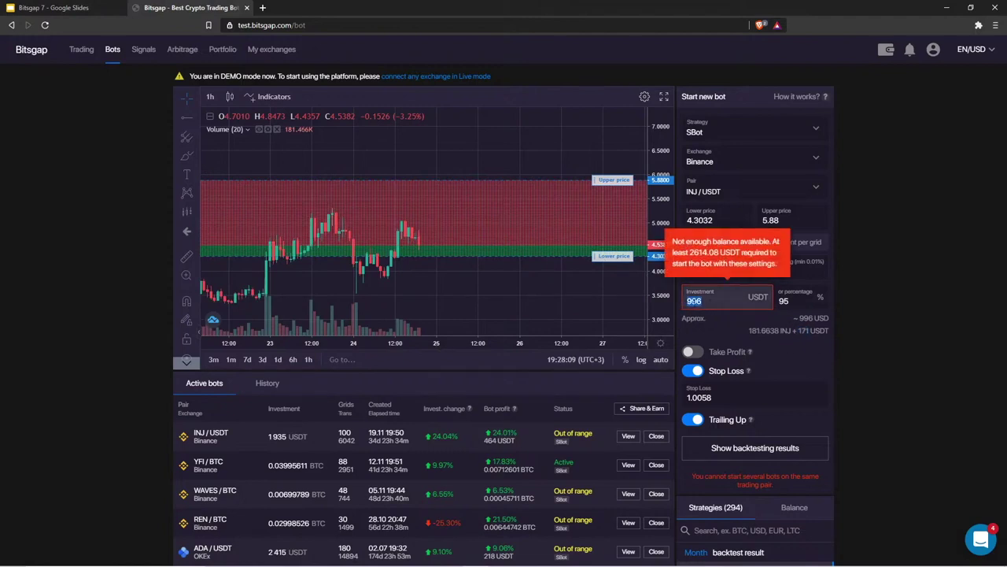
{"action": "left_click", "coordinate": [730, 321]}
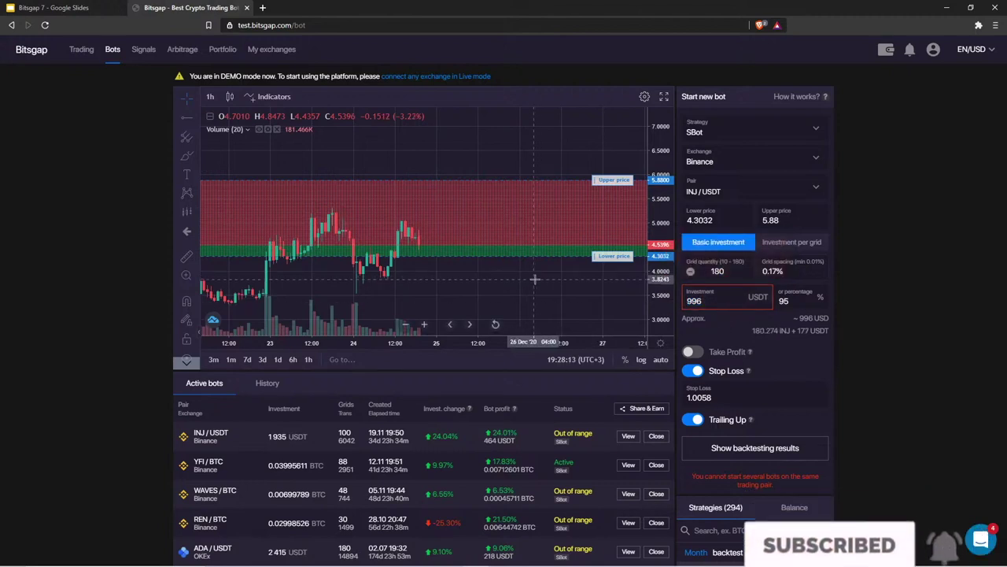
{"action": "left_click_drag", "start_coordinate": [751, 332], "coordinate": [780, 332]}
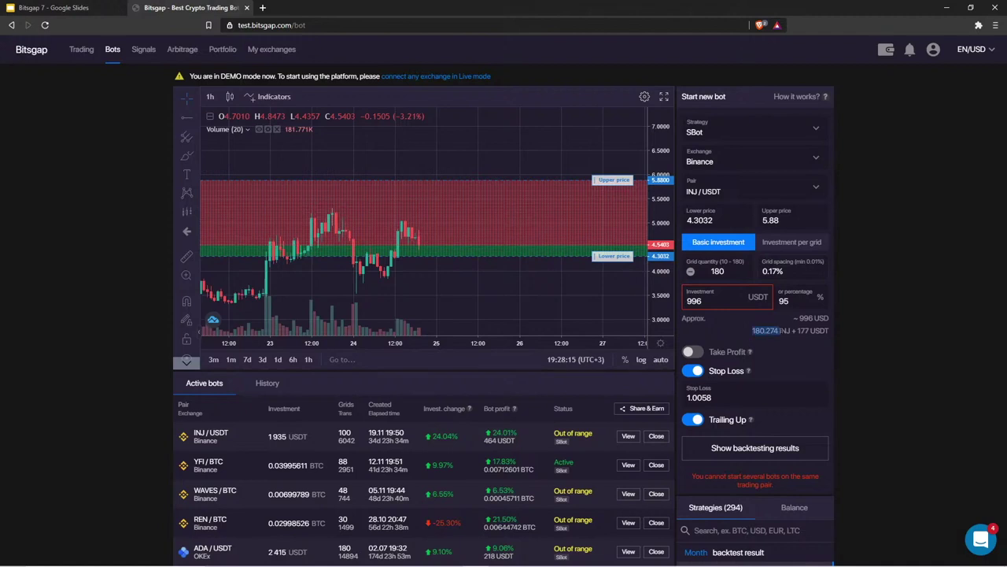
{"action": "left_click", "coordinate": [752, 331]}
{"action": "left_click_drag", "start_coordinate": [783, 331], "coordinate": [755, 331]}
{"action": "left_click_drag", "start_coordinate": [759, 331], "coordinate": [790, 331]}
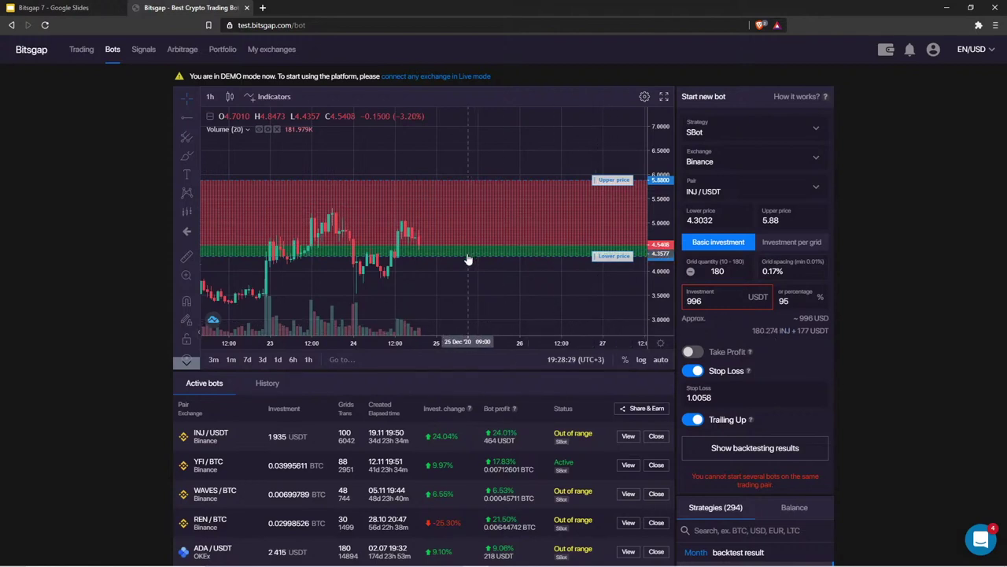
{"action": "left_click_drag", "start_coordinate": [468, 279], "coordinate": [461, 279]}
{"action": "left_click_drag", "start_coordinate": [650, 294], "coordinate": [652, 279]}
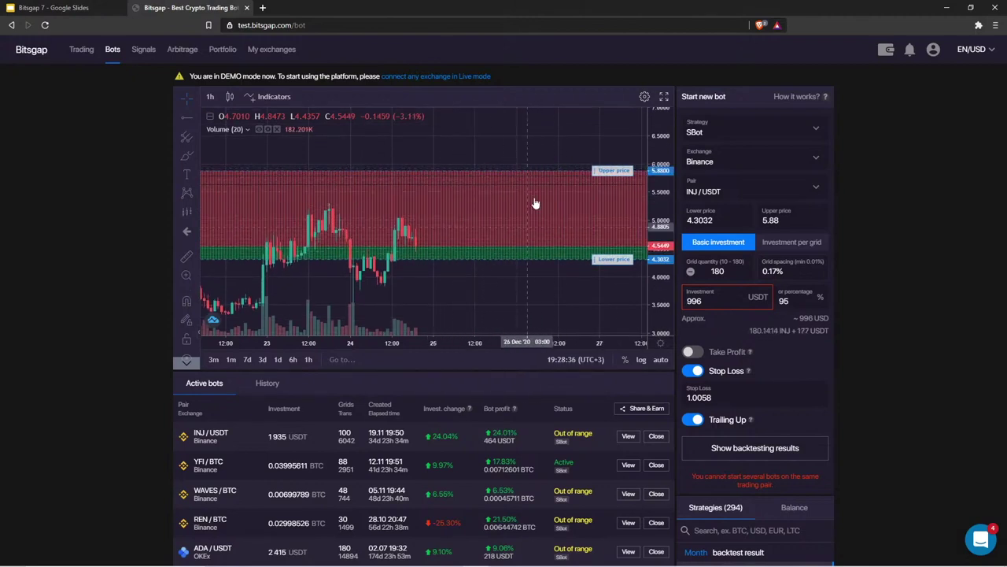
{"action": "left_click_drag", "start_coordinate": [462, 258], "coordinate": [457, 278]}
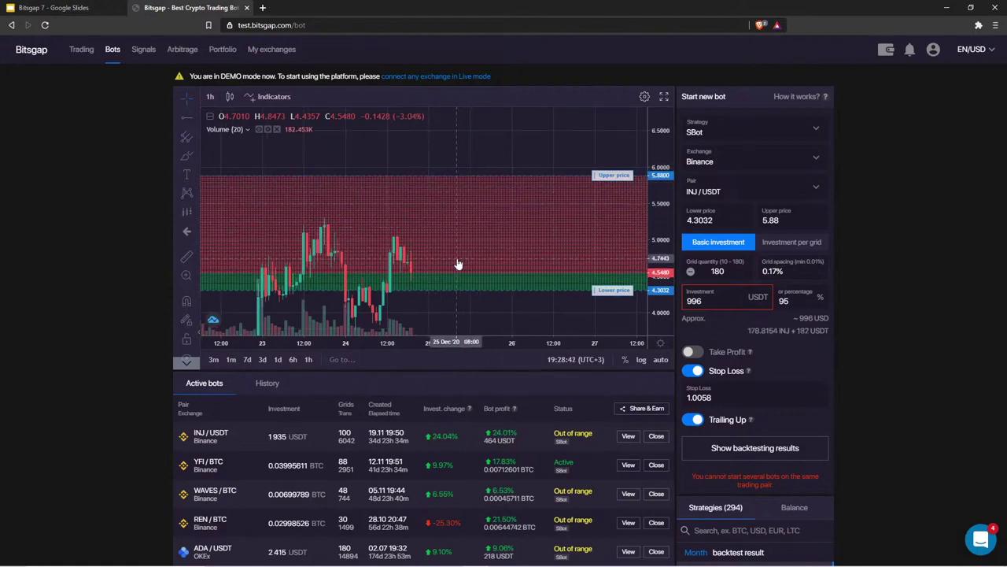
{"action": "left_click_drag", "start_coordinate": [746, 330], "coordinate": [792, 339]}
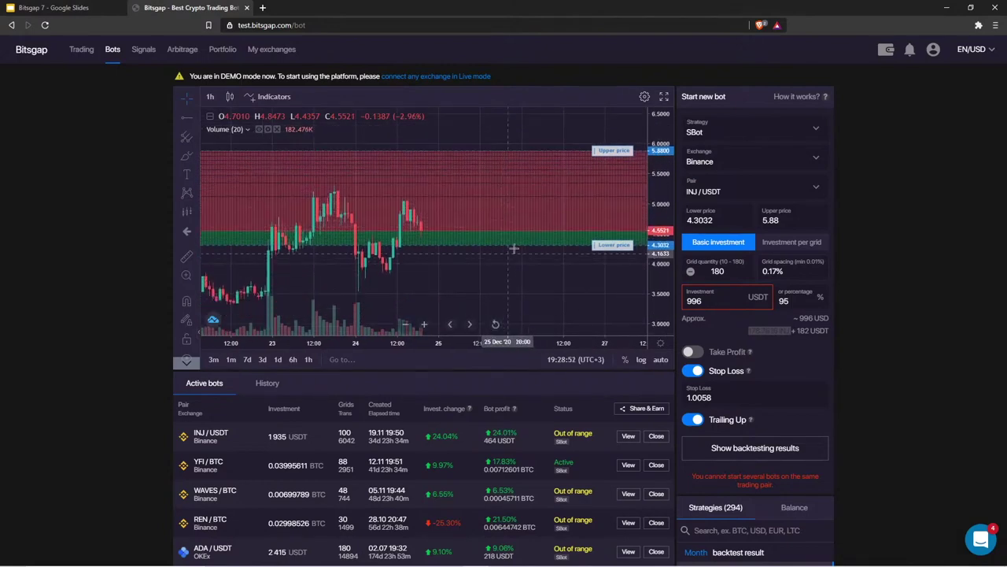
Set the grid's upper price to 5.1537 and lower price to 3.3132, then brush a falling line to the lower price and delete it
{"action": "left_click_drag", "start_coordinate": [604, 173], "coordinate": [611, 193]}
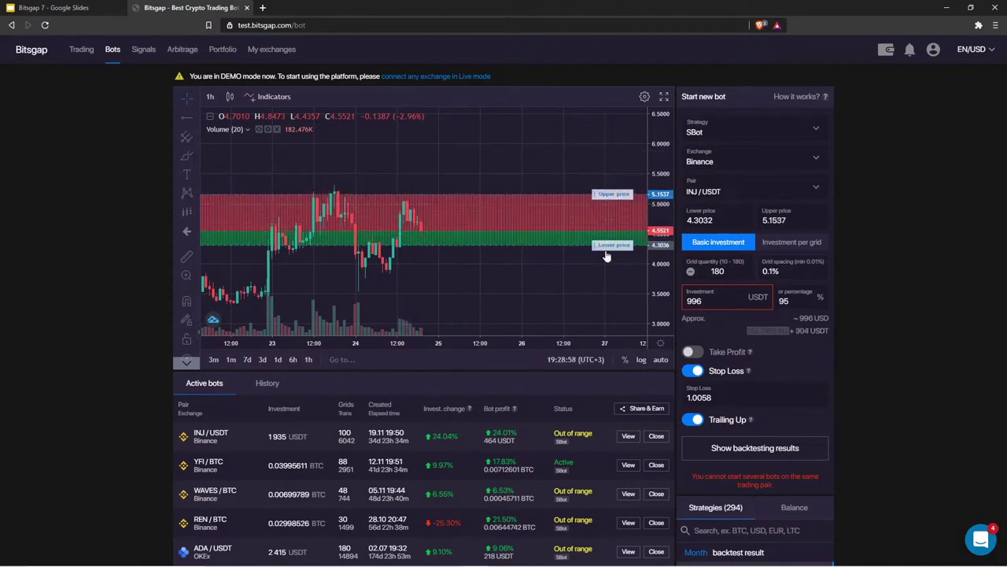
{"action": "left_click_drag", "start_coordinate": [610, 246], "coordinate": [611, 277]}
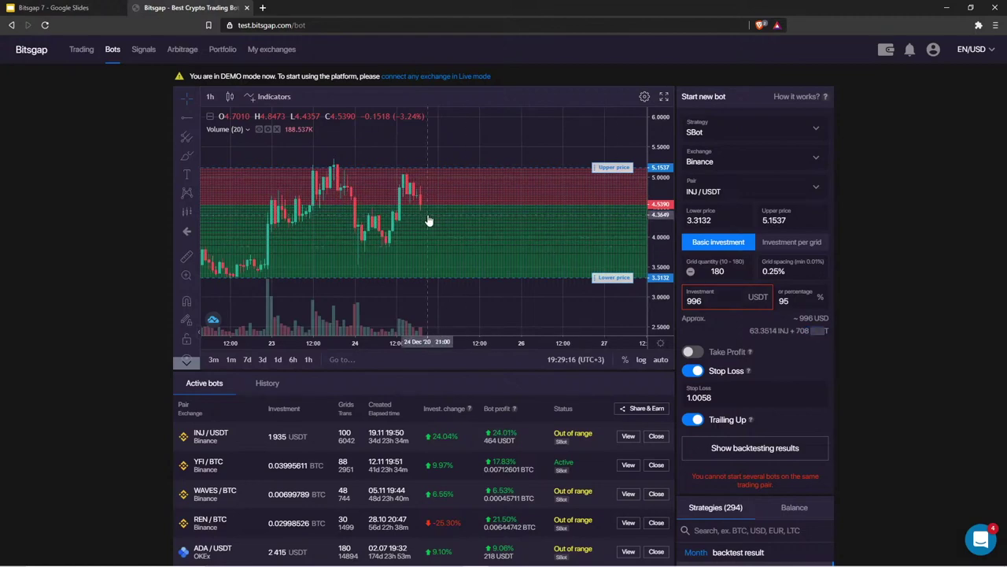
{"action": "left_click_drag", "start_coordinate": [421, 203], "coordinate": [521, 276]}
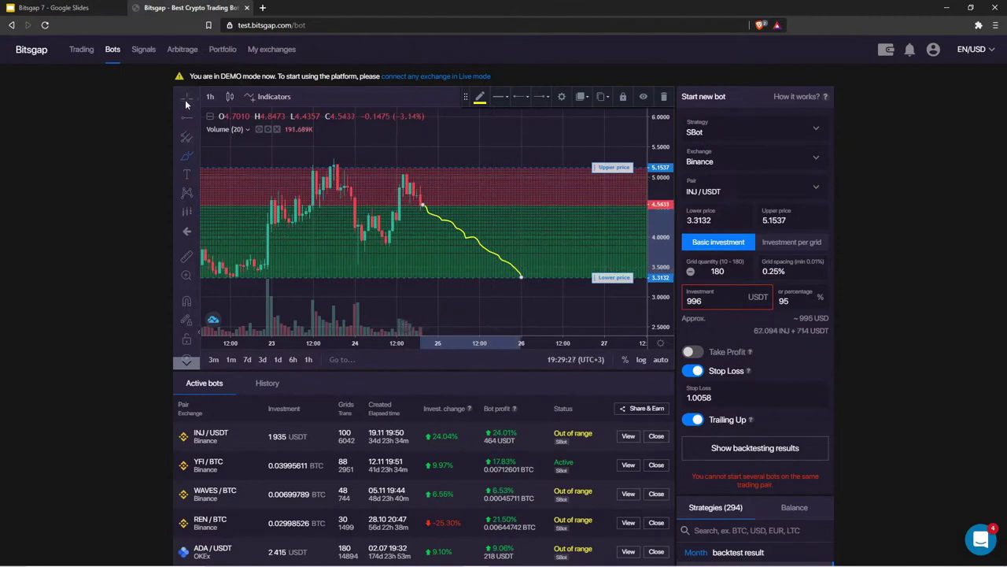
{"action": "left_click", "coordinate": [663, 96]}
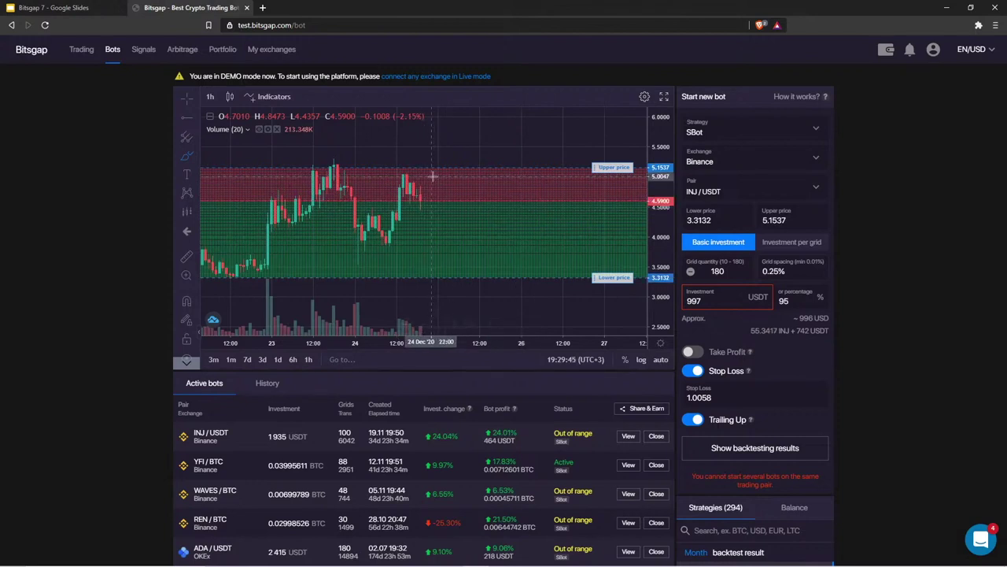
Advance the presentation to the Classic slide, then return to Bitsgap and change the new bot's strategy to Classic bot
{"action": "left_click", "coordinate": [53, 7]}
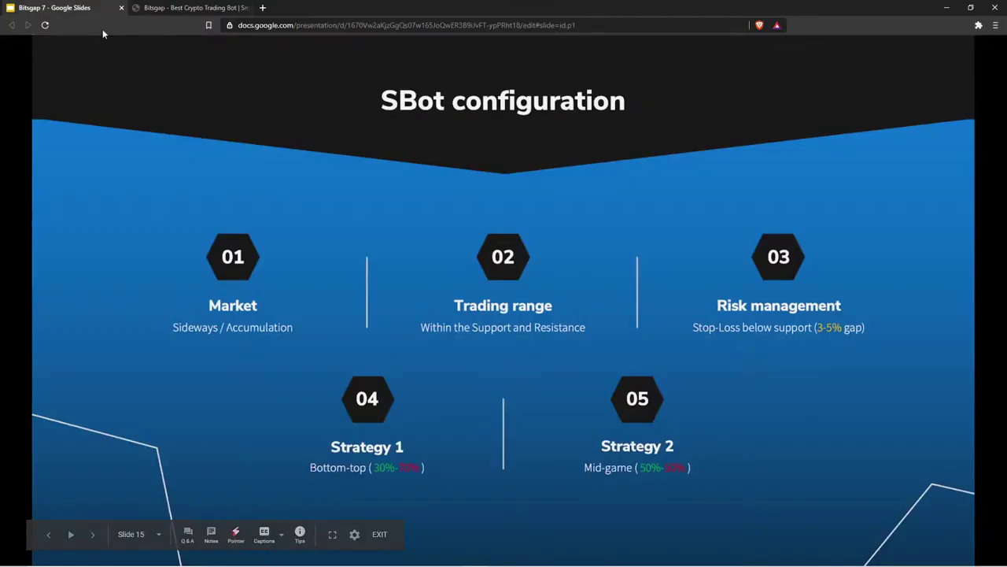
{"action": "key", "text": "Right"}
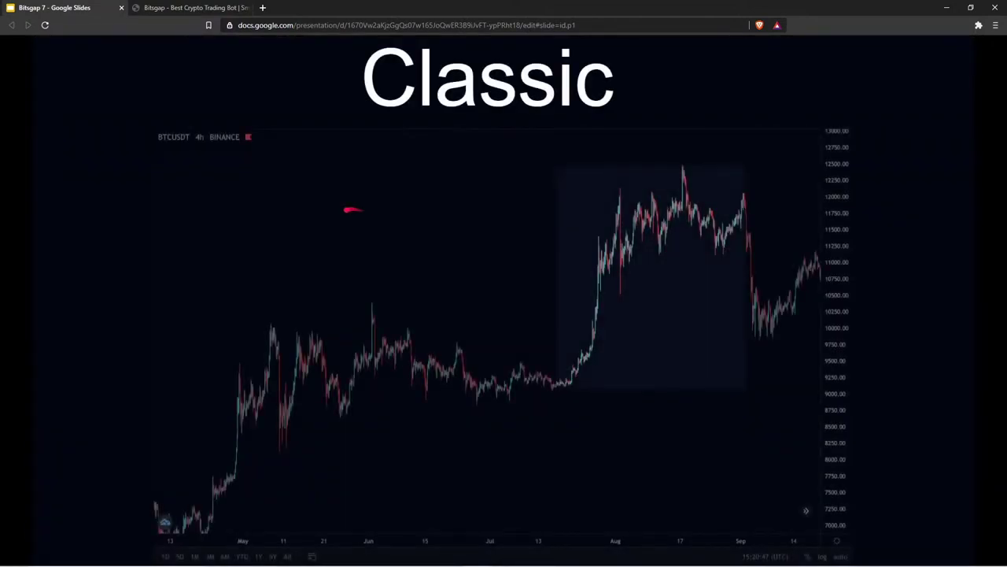
{"action": "left_click", "coordinate": [197, 8]}
{"action": "left_click", "coordinate": [707, 132]}
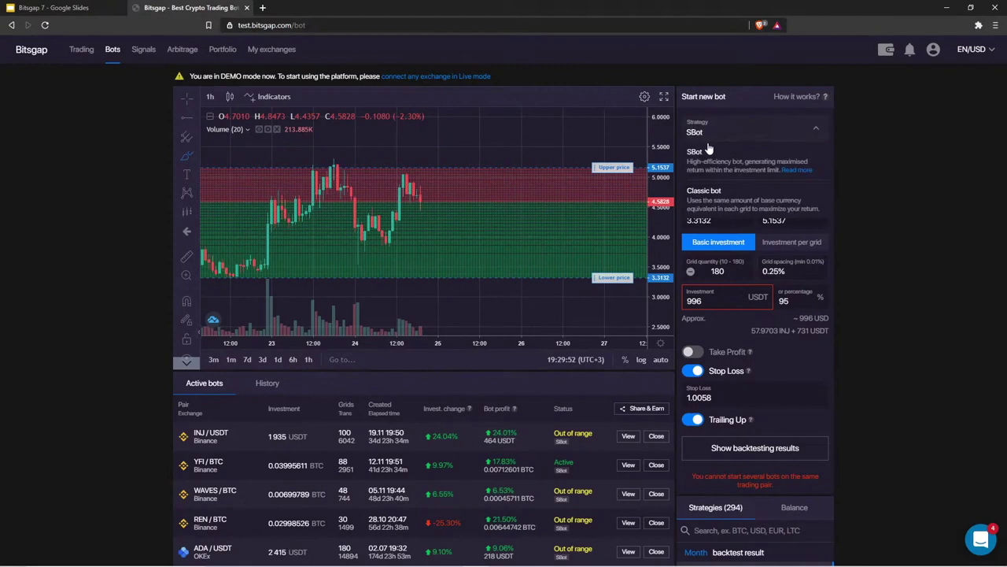
{"action": "left_click", "coordinate": [706, 196]}
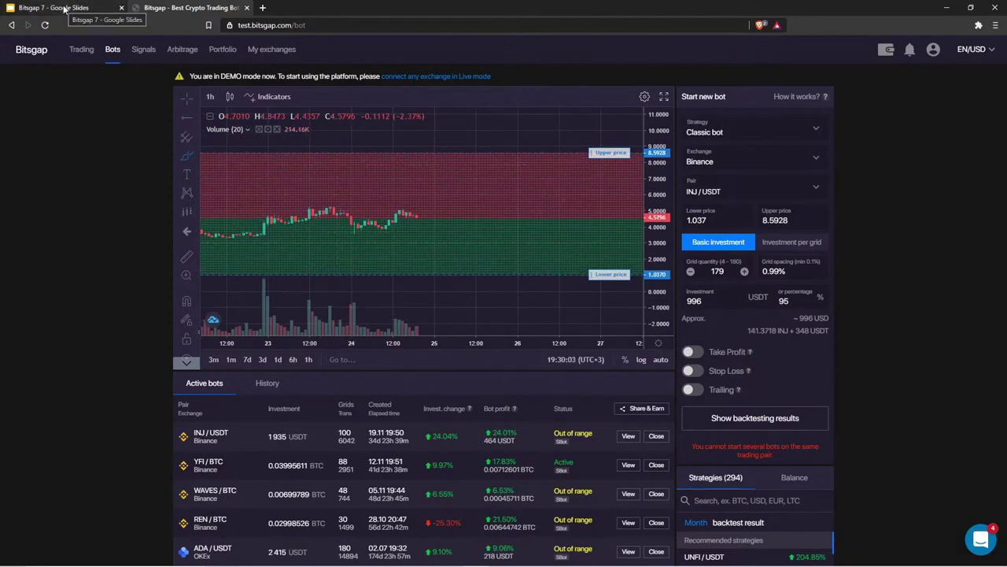
Brush a rising line from the latest price towards the upper price and add short horizontal strokes along it
{"action": "mouse_move", "coordinate": [417, 214]}
{"action": "left_mouse_down"}
{"action": "mouse_move", "coordinate": [467, 169]}
{"action": "mouse_move", "coordinate": [499, 159]}
{"action": "left_mouse_up"}
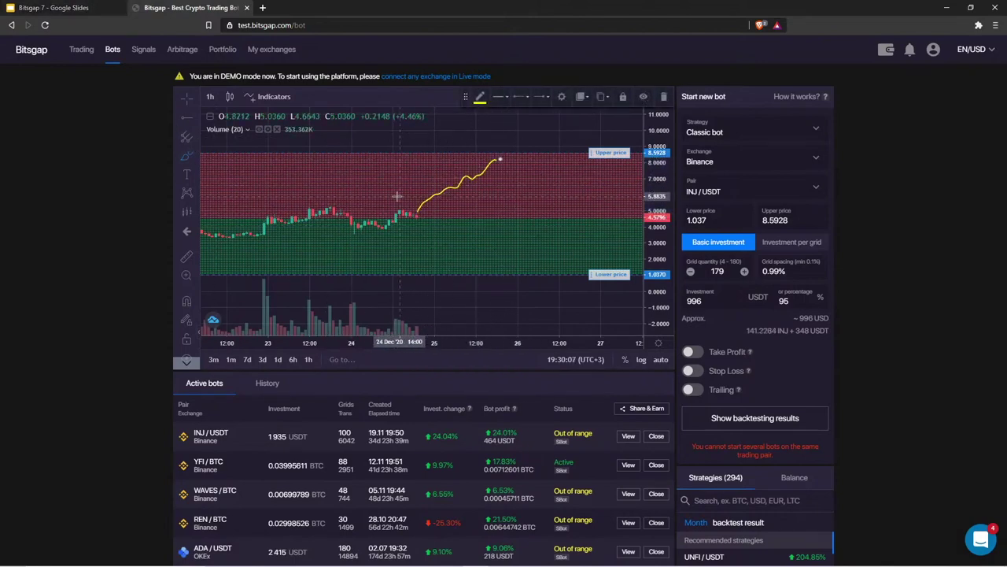
{"action": "left_click_drag", "start_coordinate": [386, 198], "coordinate": [503, 170]}
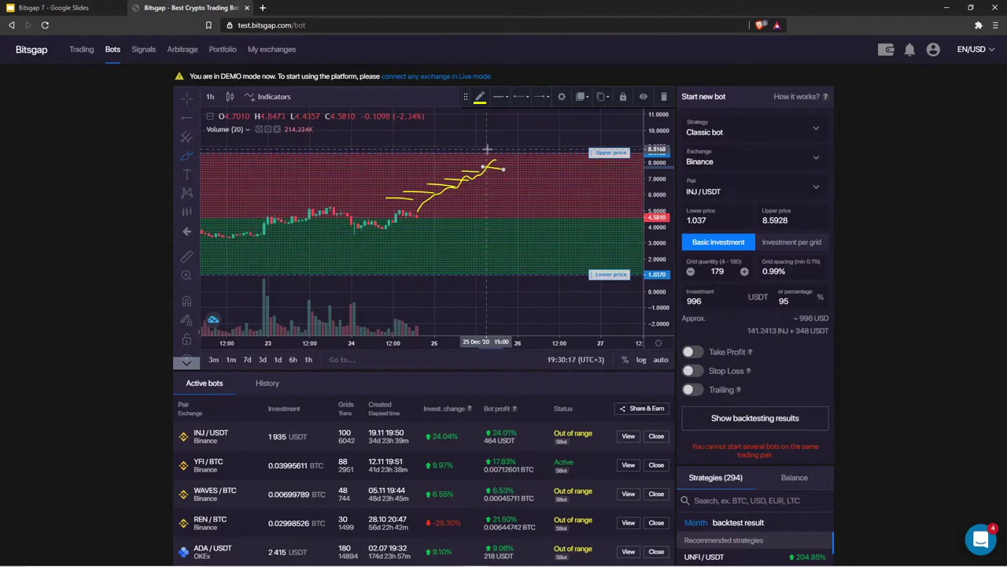
Switch to Google Slides and present the SBot VS Classic backtest comparison, continuing to the BNB/ETH slide on investment change
{"action": "left_click", "coordinate": [79, 9]}
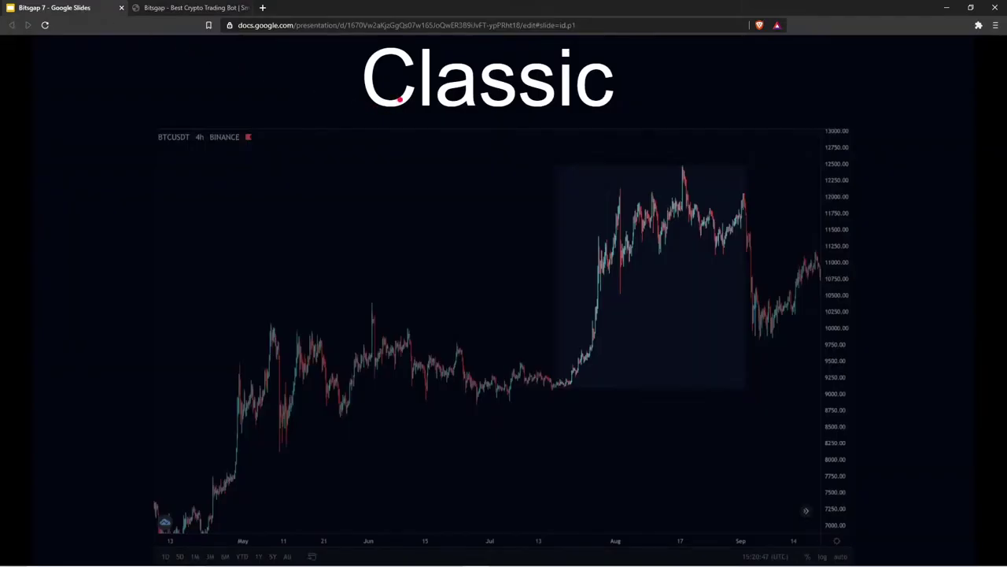
{"action": "key", "text": "Right"}
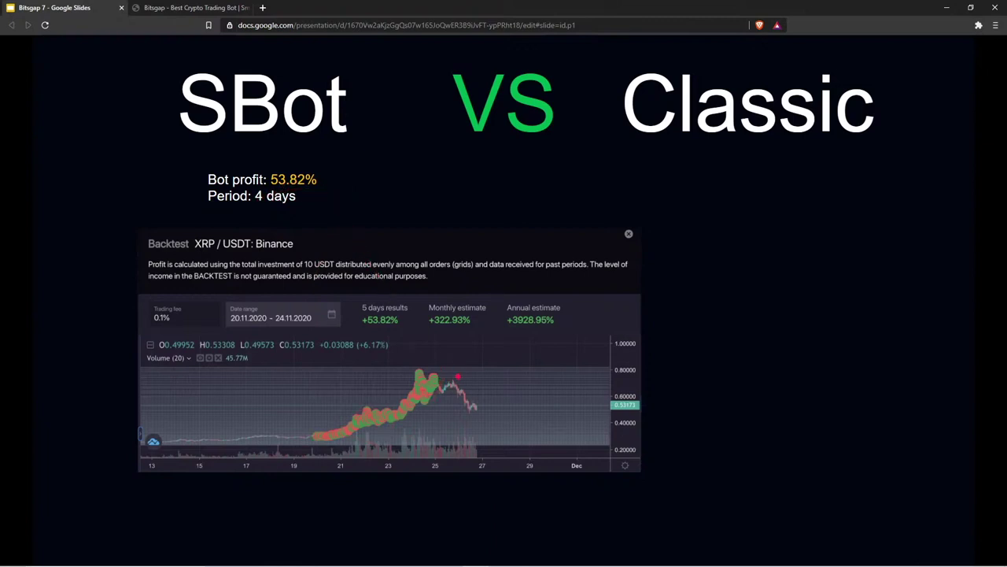
{"action": "key", "text": "Right"}
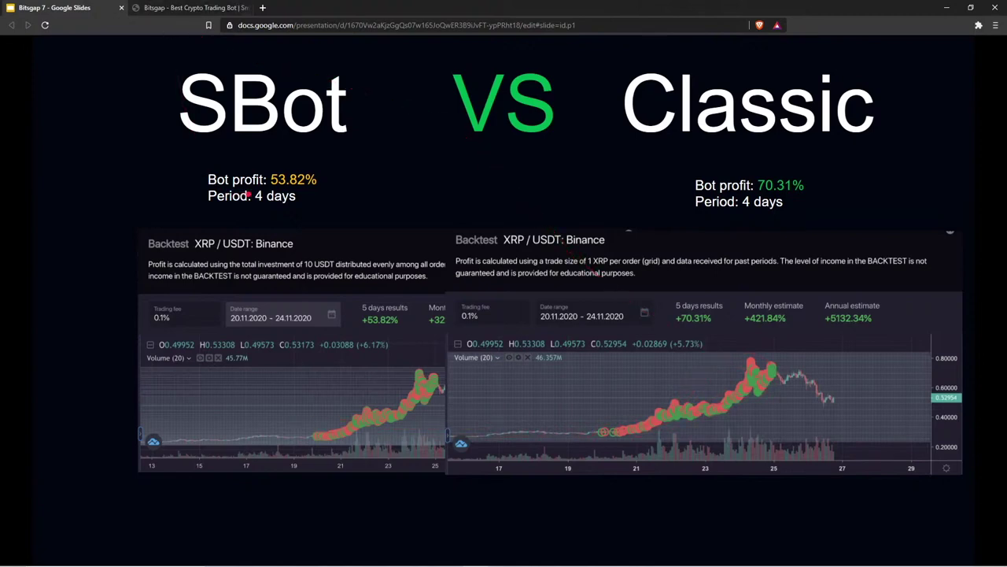
{"action": "key", "text": "Right"}
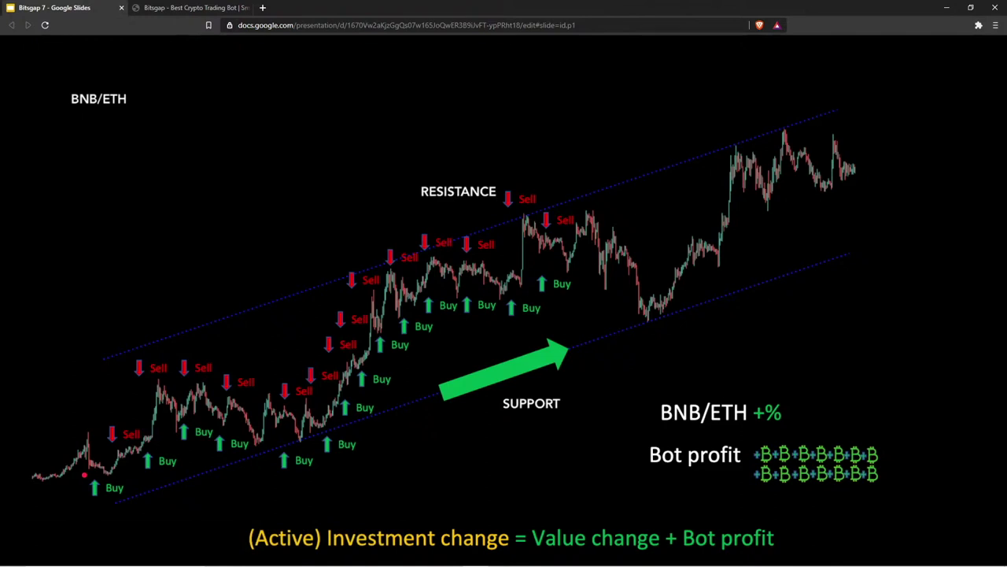
Return to Bitsgap, examine the bot profits of the INJ/USDT, YFI/BTC and WAVES/BTC bots, and view the account's currency balances
{"action": "left_click", "coordinate": [193, 7]}
{"action": "scroll", "coordinate": [485, 315], "scroll_direction": "down", "scroll_amount": 2}
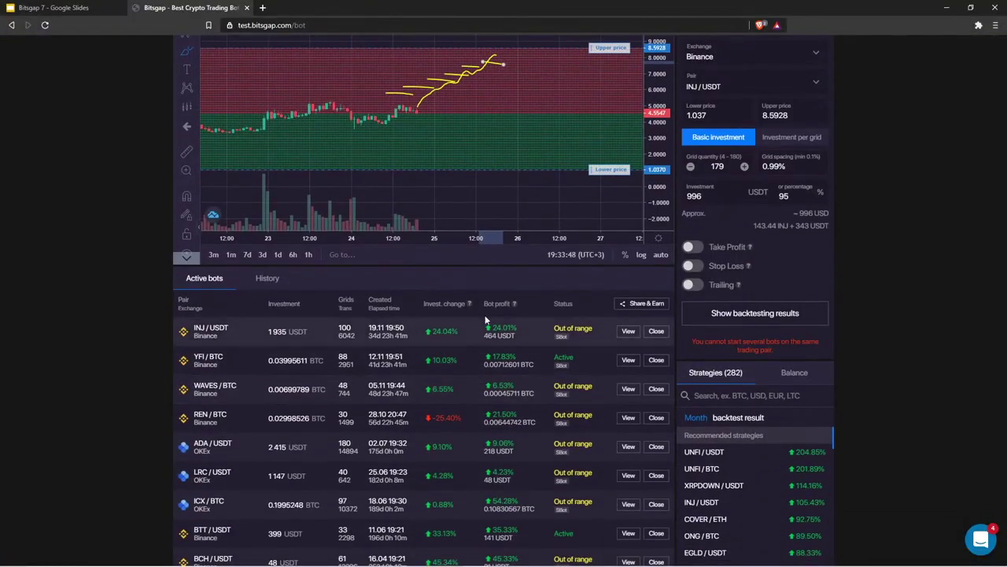
{"action": "triple_click", "coordinate": [504, 335]}
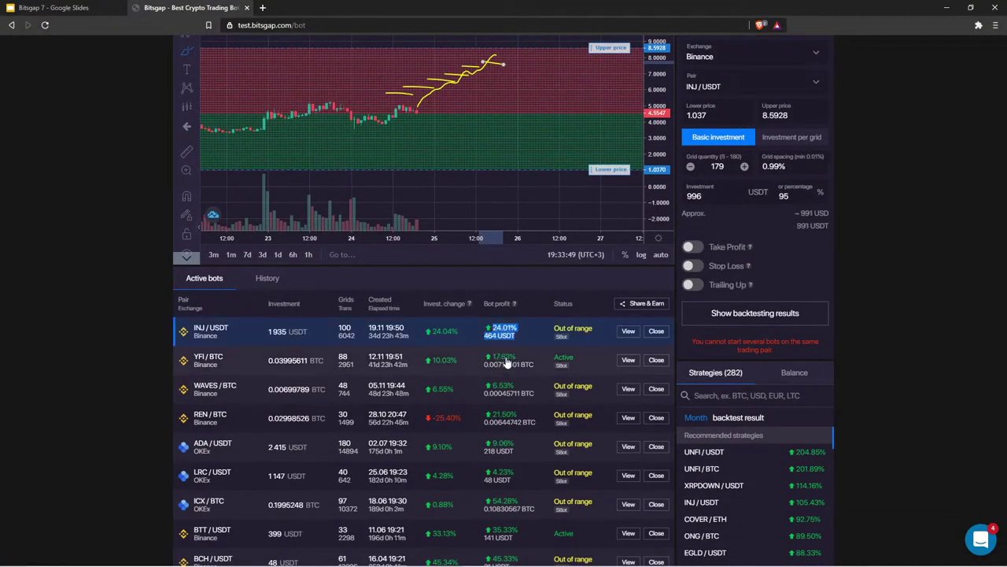
{"action": "triple_click", "coordinate": [508, 362]}
{"action": "scroll", "coordinate": [474, 384], "scroll_direction": "down", "scroll_amount": 1}
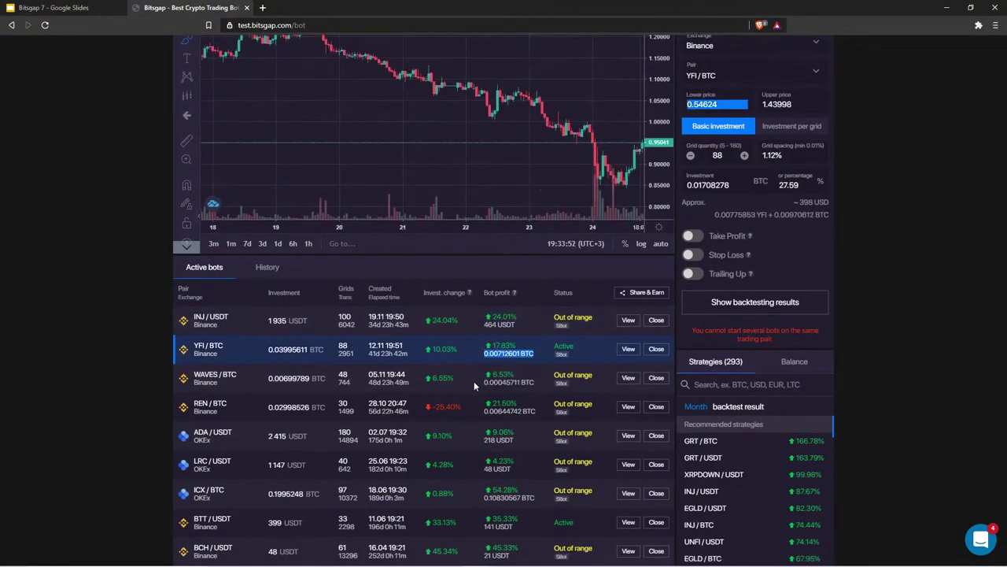
{"action": "scroll", "coordinate": [474, 381], "scroll_direction": "down", "scroll_amount": 1}
{"action": "triple_click", "coordinate": [507, 337]}
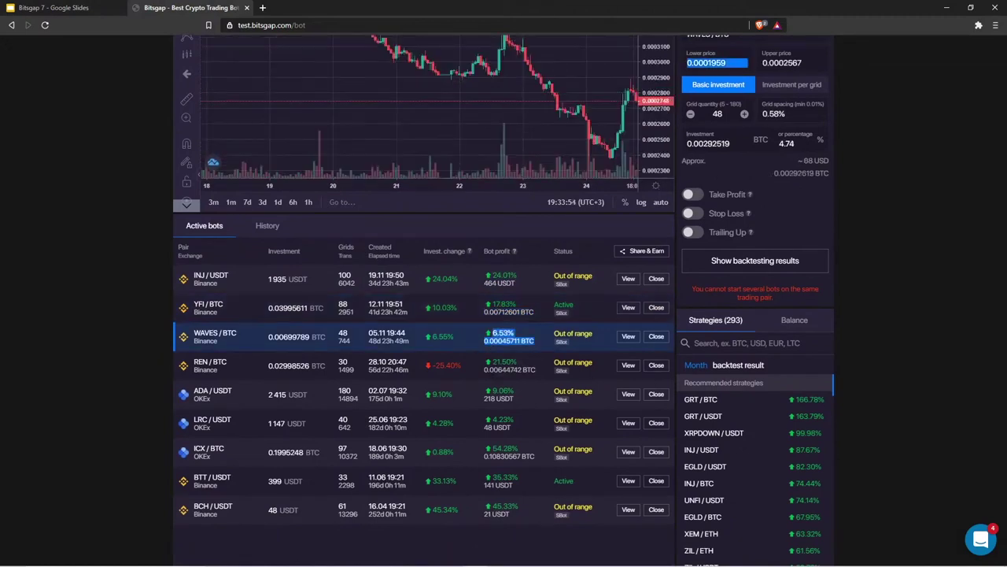
{"action": "left_click", "coordinate": [794, 319]}
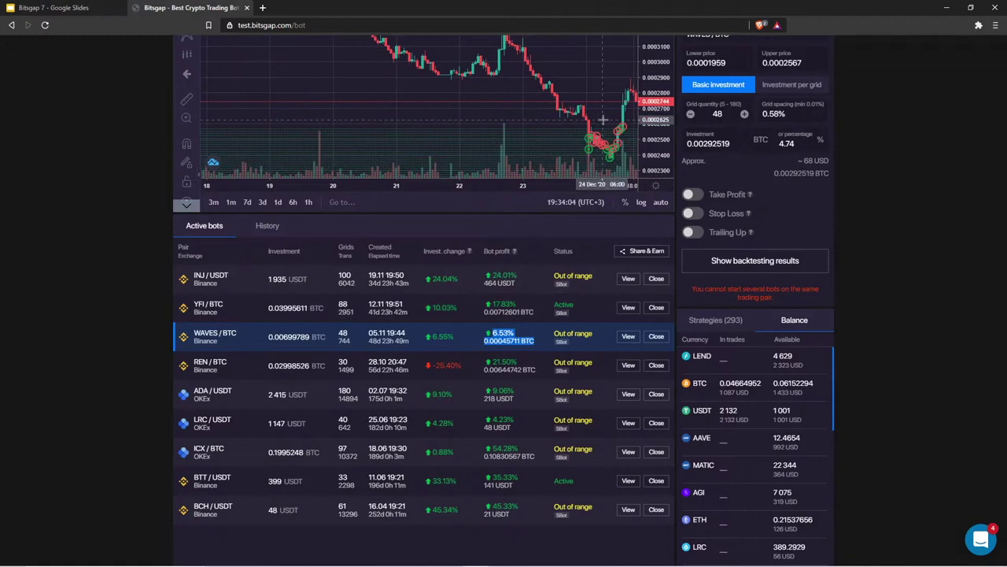
Brush a roughly horizontal line just above the grid on the WAVES/BTC chart, between about 21 and 23 December
{"action": "left_click_drag", "start_coordinate": [517, 115], "coordinate": [410, 116]}
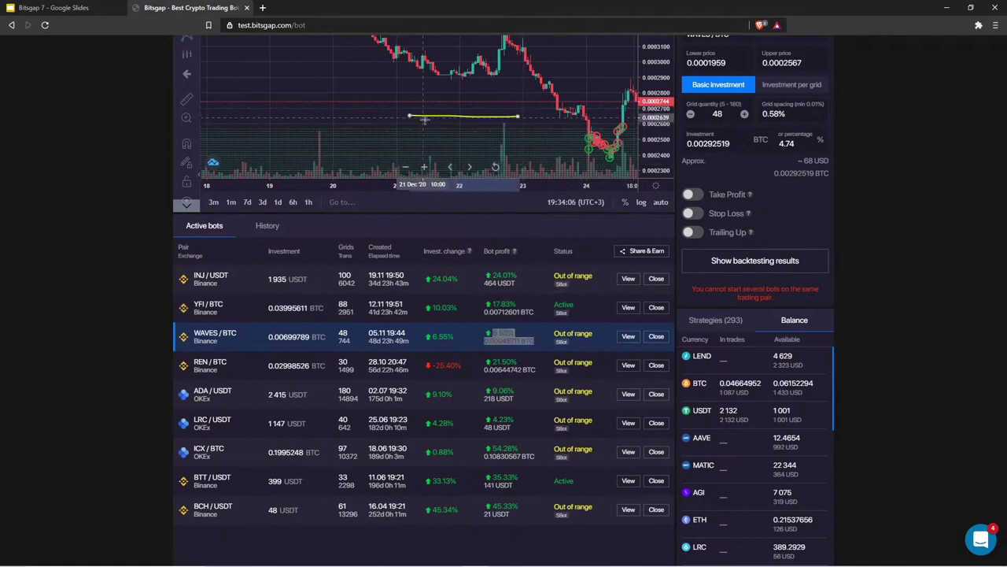
{"action": "scroll", "coordinate": [440, 203], "scroll_direction": "up", "scroll_amount": 2}
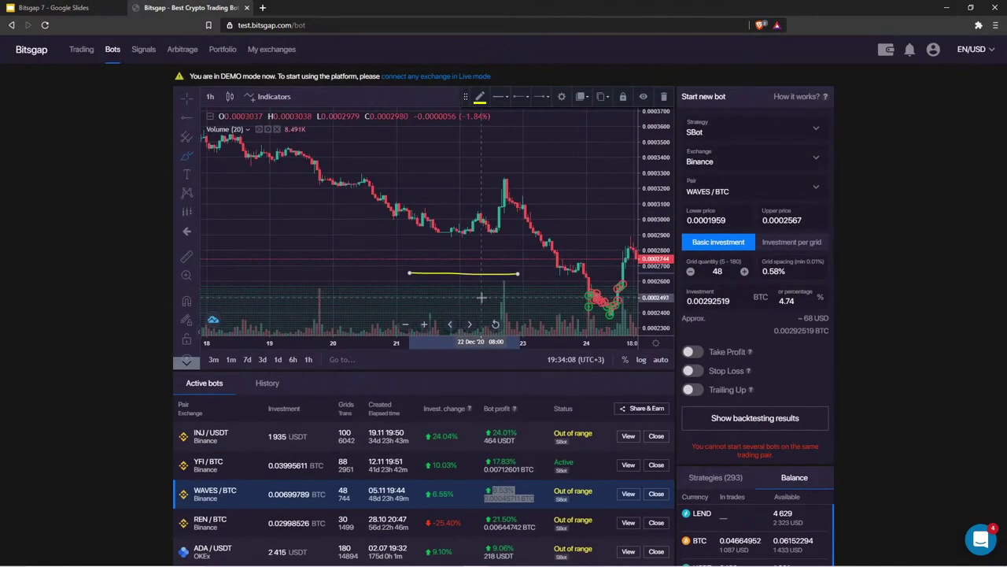
{"action": "scroll", "coordinate": [509, 374], "scroll_direction": "down", "scroll_amount": 2}
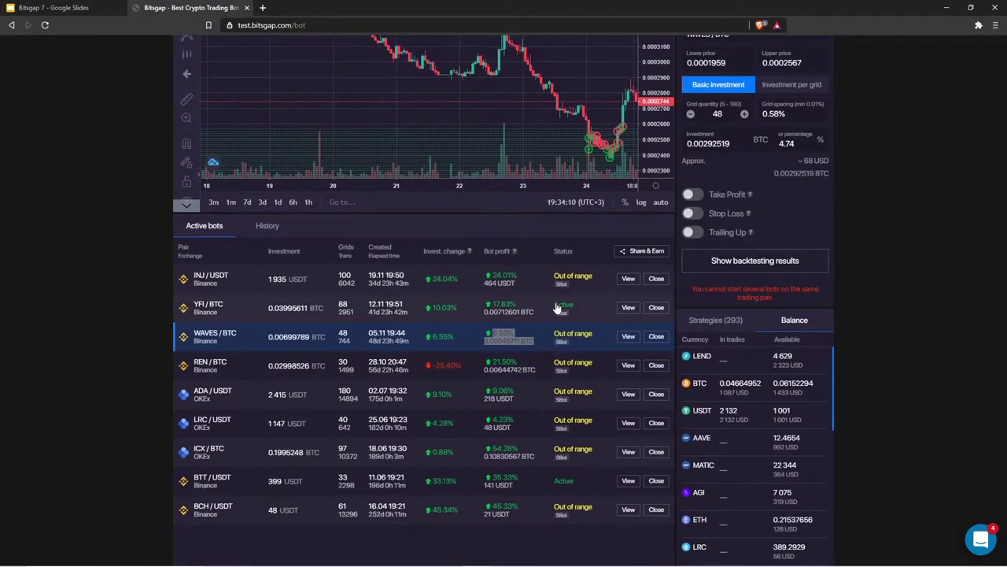
Load the INJ/USDT bot and sort the active bots by bot profit, first descending and finally ascending, highlighting the first-listed bot's profit
{"action": "double_click", "coordinate": [500, 283]}
{"action": "left_click", "coordinate": [500, 288]}
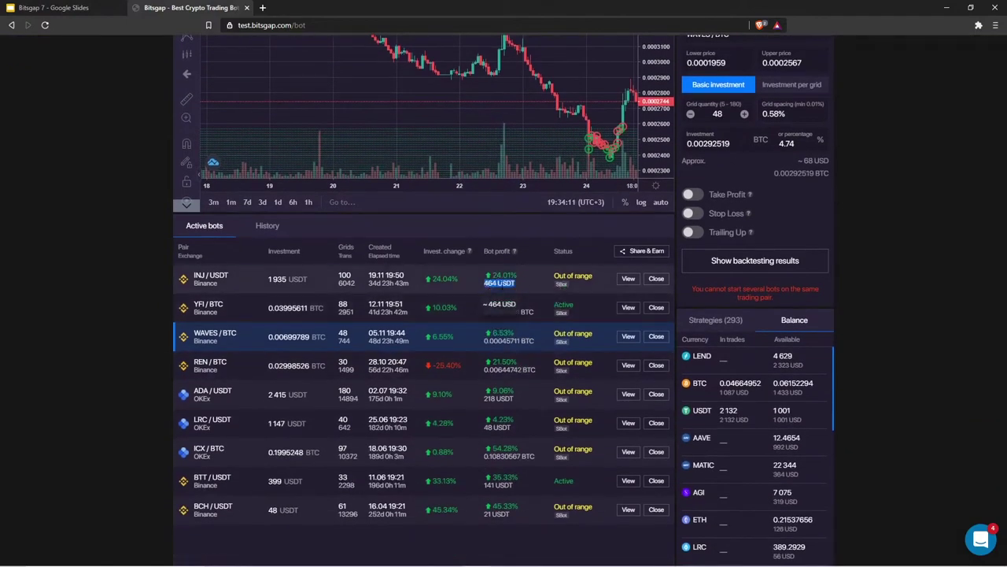
{"action": "left_click", "coordinate": [524, 257]}
{"action": "left_click", "coordinate": [497, 257]}
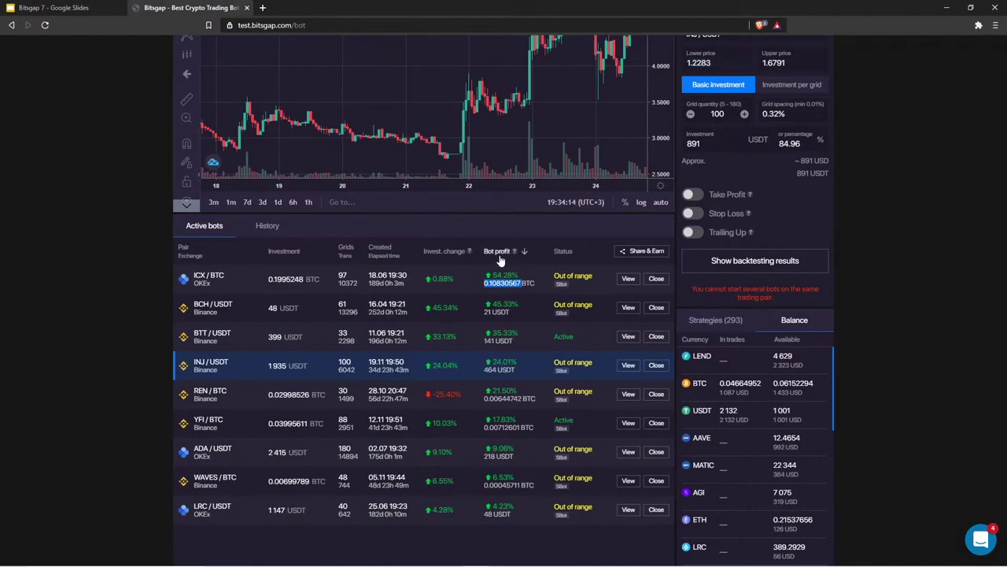
{"action": "left_click_drag", "start_coordinate": [480, 288], "coordinate": [508, 293]}
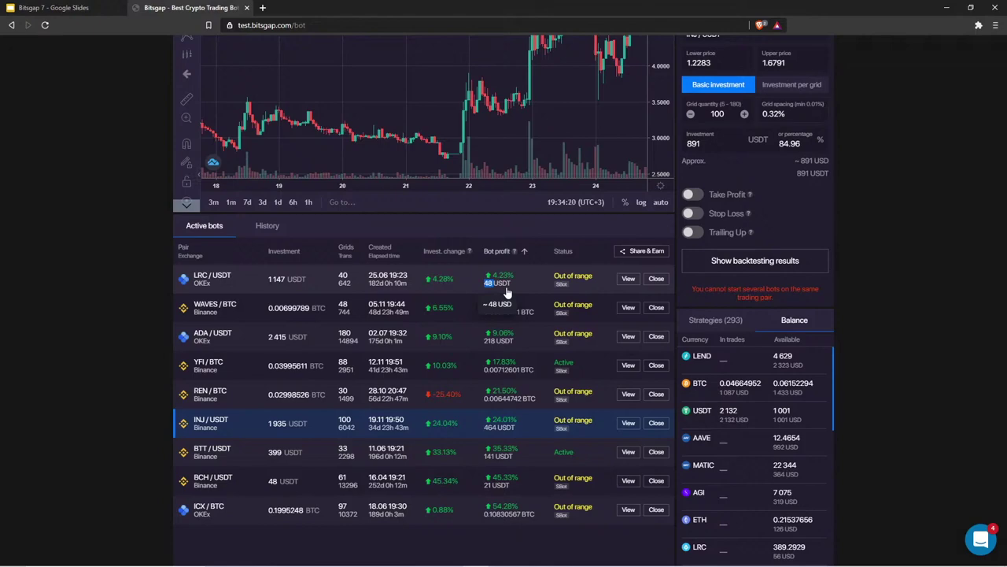
{"action": "left_click_drag", "start_coordinate": [508, 292], "coordinate": [521, 254]}
Brush circles around the 21 December low and the 23 December peak on the INJ/USDT chart, joined by a rising arrow
{"action": "scroll", "coordinate": [334, 189], "scroll_direction": "up", "scroll_amount": 3}
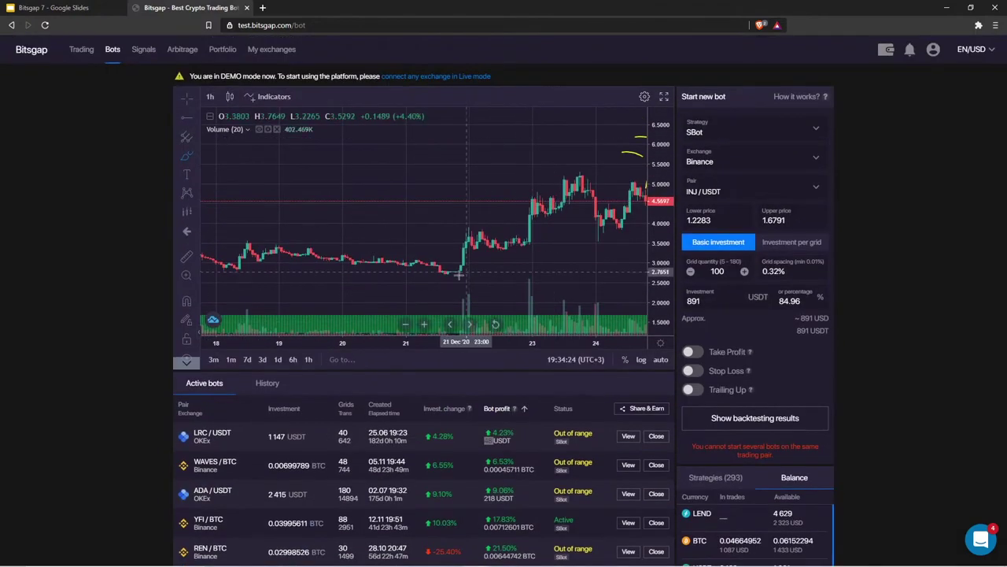
{"action": "left_click_drag", "start_coordinate": [460, 269], "coordinate": [456, 270]}
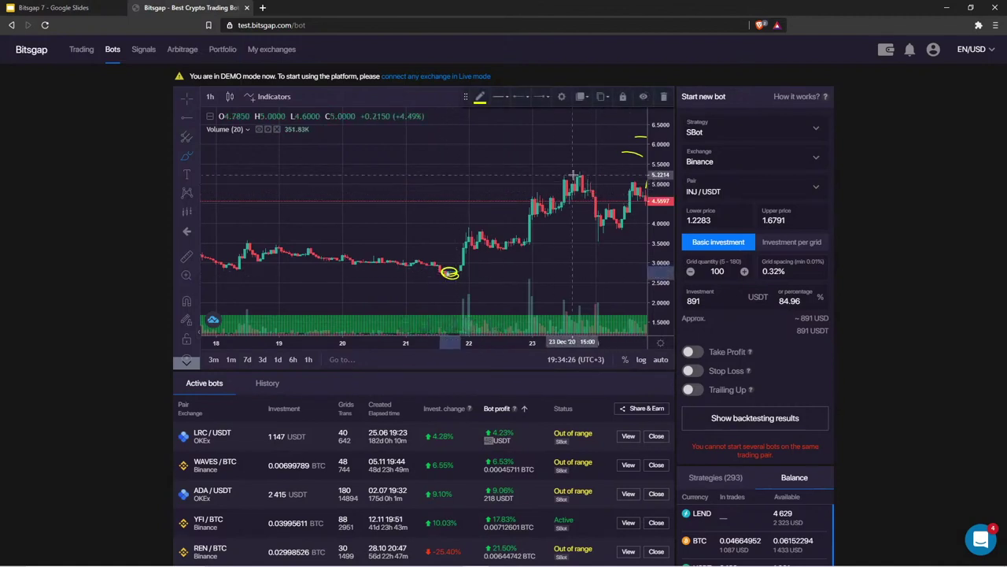
{"action": "left_click_drag", "start_coordinate": [580, 171], "coordinate": [581, 175]}
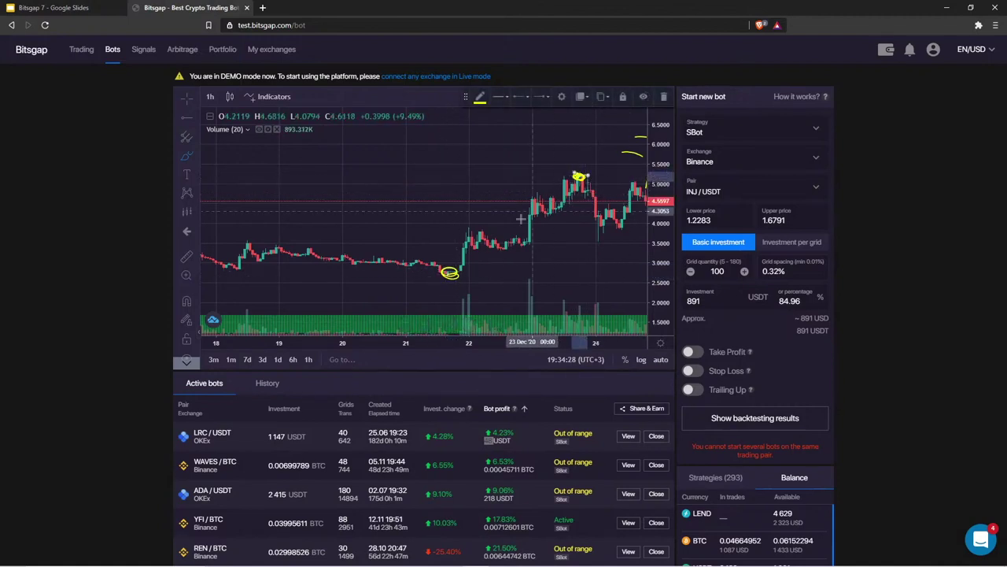
{"action": "left_click_drag", "start_coordinate": [460, 270], "coordinate": [565, 183]}
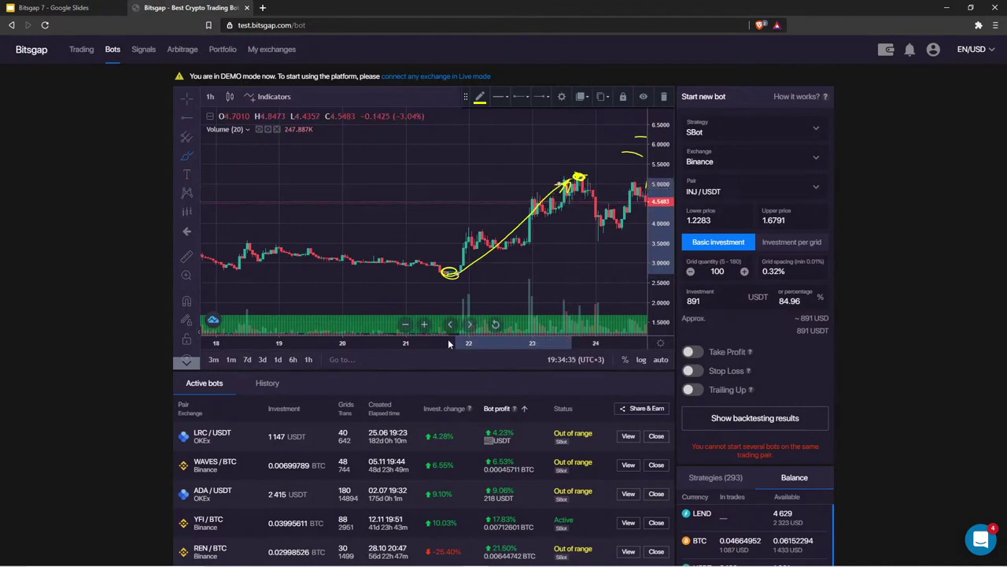
Delete the rising arrow and remove all remaining drawings from the INJ/USDT chart
{"action": "left_click", "coordinate": [664, 96]}
{"action": "right_click", "coordinate": [481, 176]}
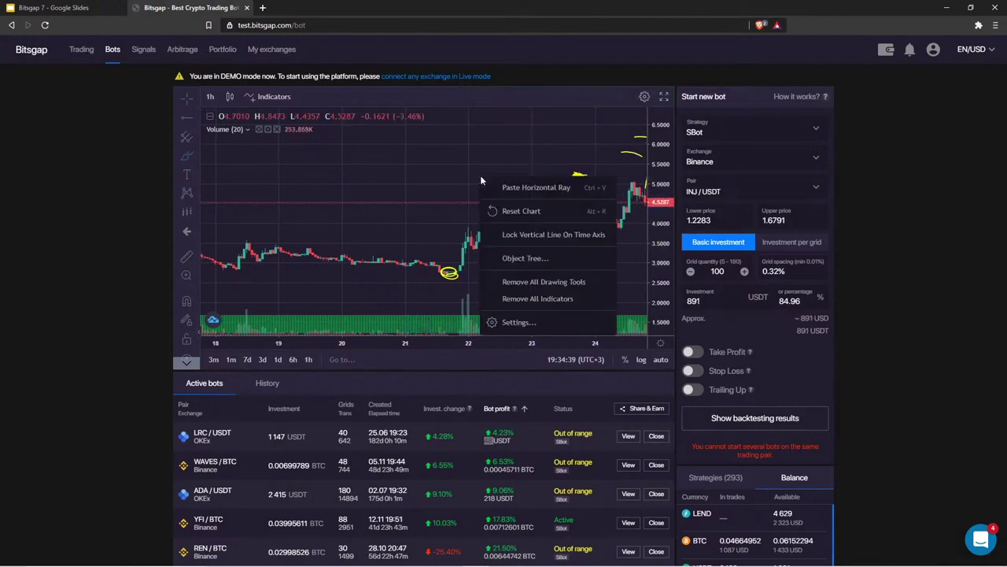
{"action": "left_click", "coordinate": [510, 283]}
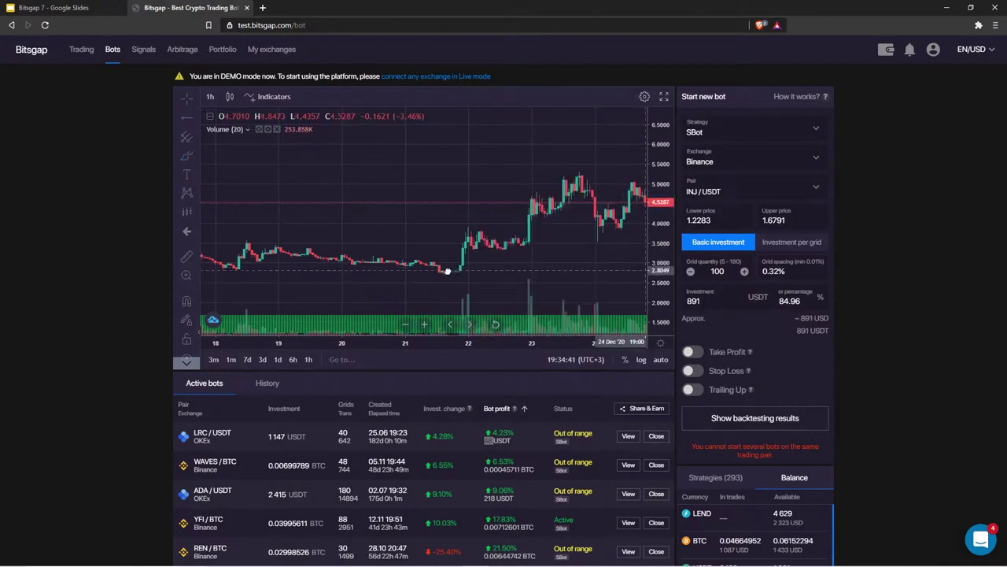
Brush a circle and horizontal line at the 21 December low, falling arrows from the successive price rises, and a circle around the peak
{"action": "left_click", "coordinate": [190, 148]}
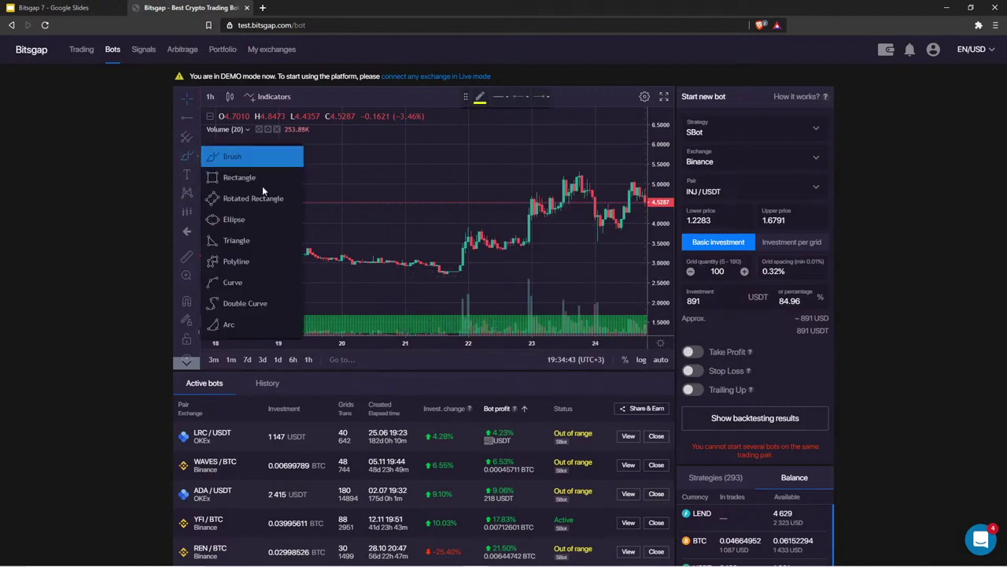
{"action": "left_click", "coordinate": [296, 157]}
{"action": "mouse_move", "coordinate": [622, 269]}
{"action": "left_mouse_down"}
{"action": "mouse_move", "coordinate": [451, 270]}
{"action": "mouse_move", "coordinate": [474, 260]}
{"action": "mouse_move", "coordinate": [468, 233]}
{"action": "mouse_move", "coordinate": [506, 256]}
{"action": "mouse_move", "coordinate": [528, 231]}
{"action": "mouse_move", "coordinate": [627, 321]}
{"action": "left_mouse_up"}
{"action": "mouse_move", "coordinate": [622, 297]}
{"action": "left_mouse_down"}
{"action": "mouse_move", "coordinate": [628, 322]}
{"action": "mouse_move", "coordinate": [590, 315]}
{"action": "left_mouse_up"}
{"action": "left_click_drag", "start_coordinate": [520, 217], "coordinate": [599, 290]}
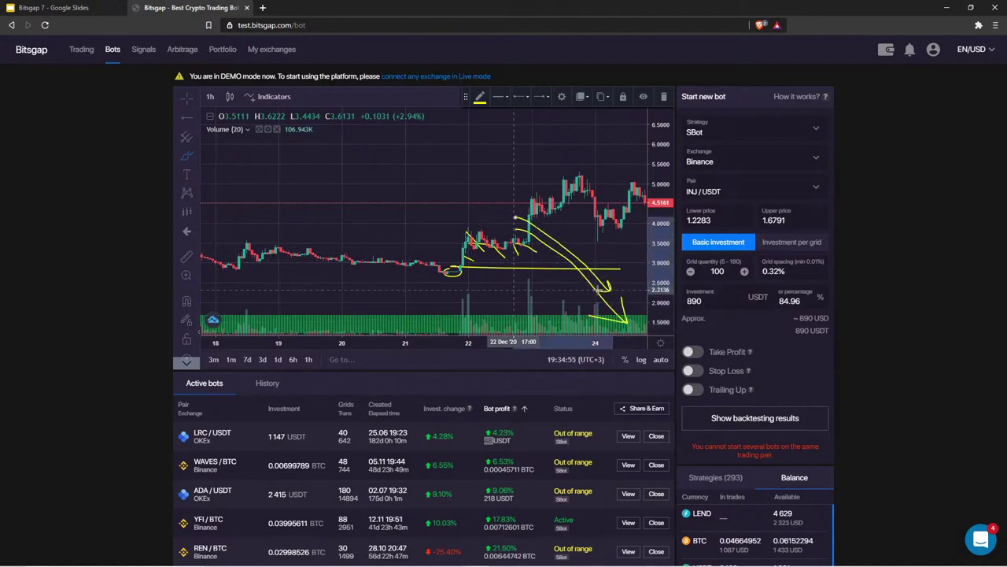
{"action": "mouse_move", "coordinate": [517, 189]}
{"action": "left_mouse_down"}
{"action": "mouse_move", "coordinate": [571, 212]}
{"action": "mouse_move", "coordinate": [614, 270]}
{"action": "left_mouse_up"}
{"action": "left_click_drag", "start_coordinate": [547, 177], "coordinate": [613, 266]}
{"action": "mouse_move", "coordinate": [574, 173]}
{"action": "left_mouse_down"}
{"action": "mouse_move", "coordinate": [589, 170]}
{"action": "mouse_move", "coordinate": [579, 186]}
{"action": "mouse_move", "coordinate": [572, 167]}
{"action": "left_mouse_up"}
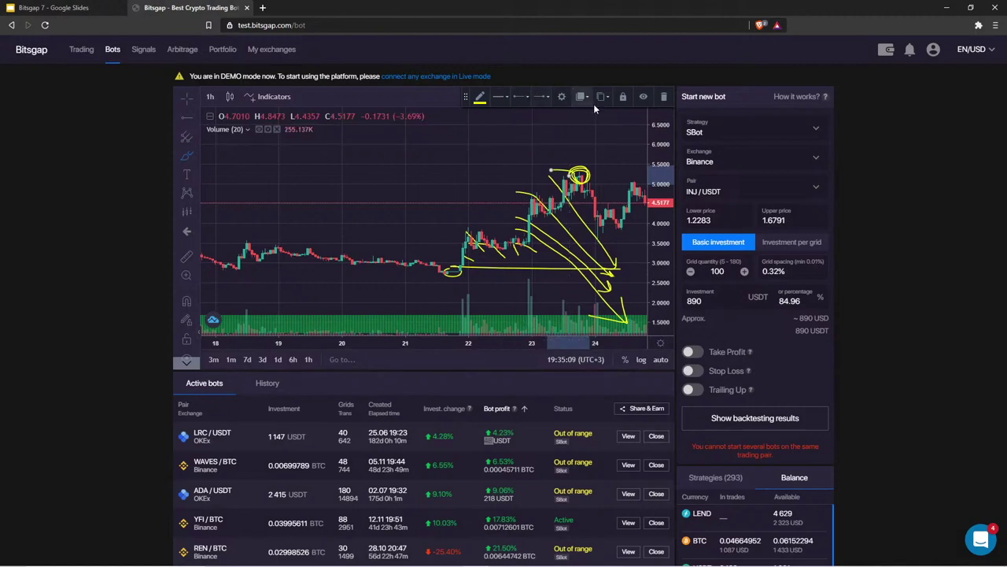
Delete the circle around the peak and clear every other brush drawing from the INJ/USDT chart
{"action": "left_click", "coordinate": [663, 96]}
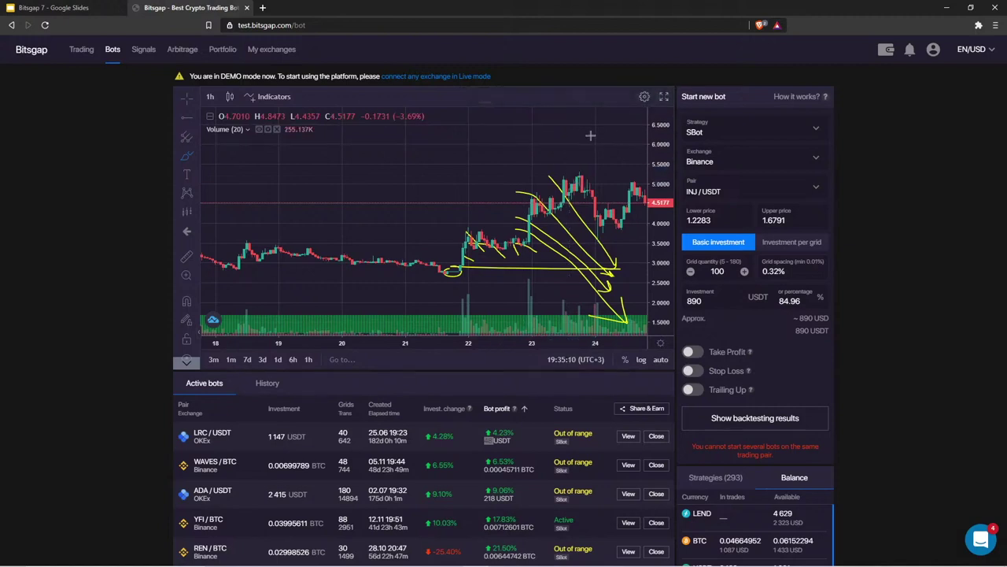
{"action": "right_click", "coordinate": [529, 151]}
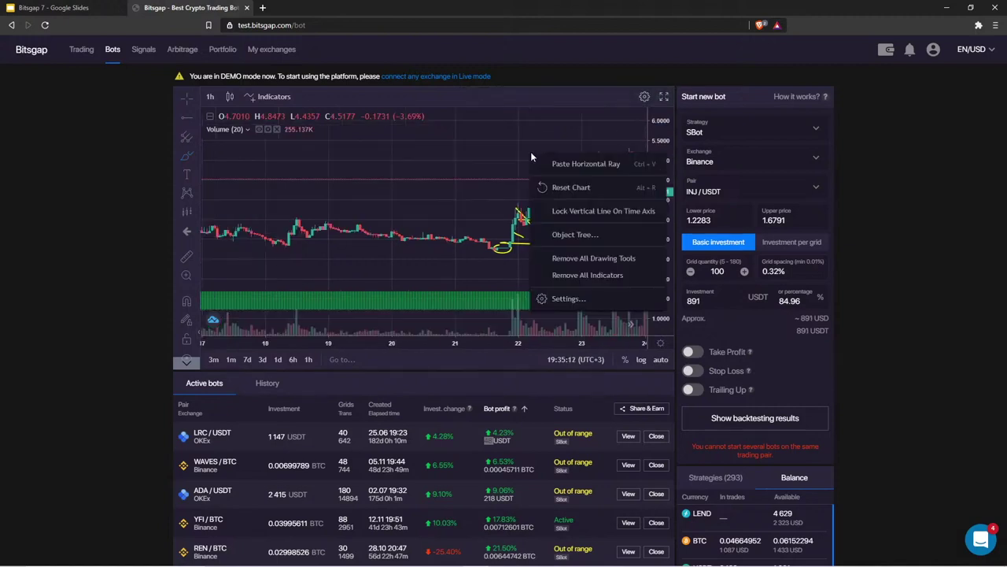
{"action": "left_click", "coordinate": [557, 257]}
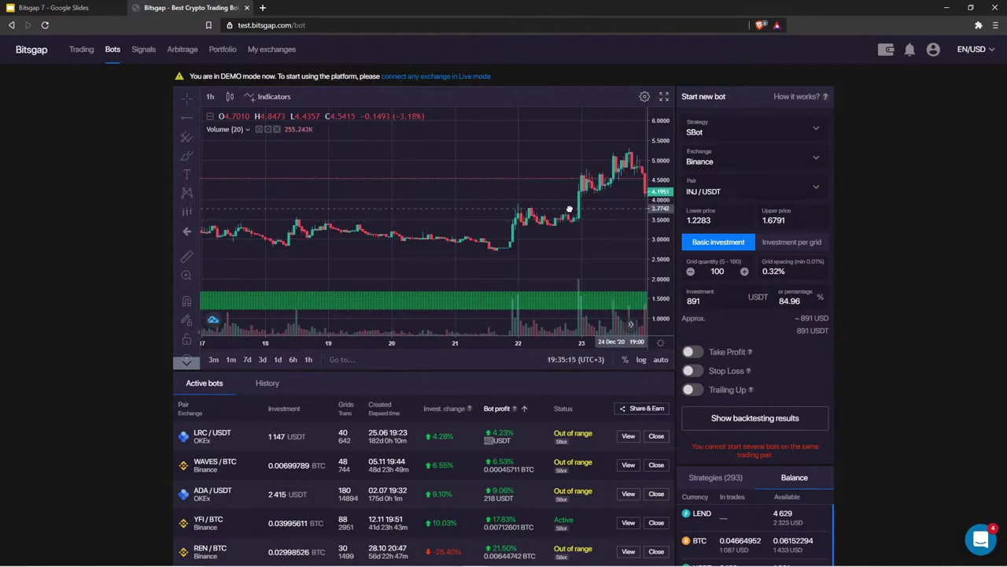
Open the Trading page and display its list of positions
{"action": "scroll", "coordinate": [499, 367], "scroll_direction": "down", "scroll_amount": 1}
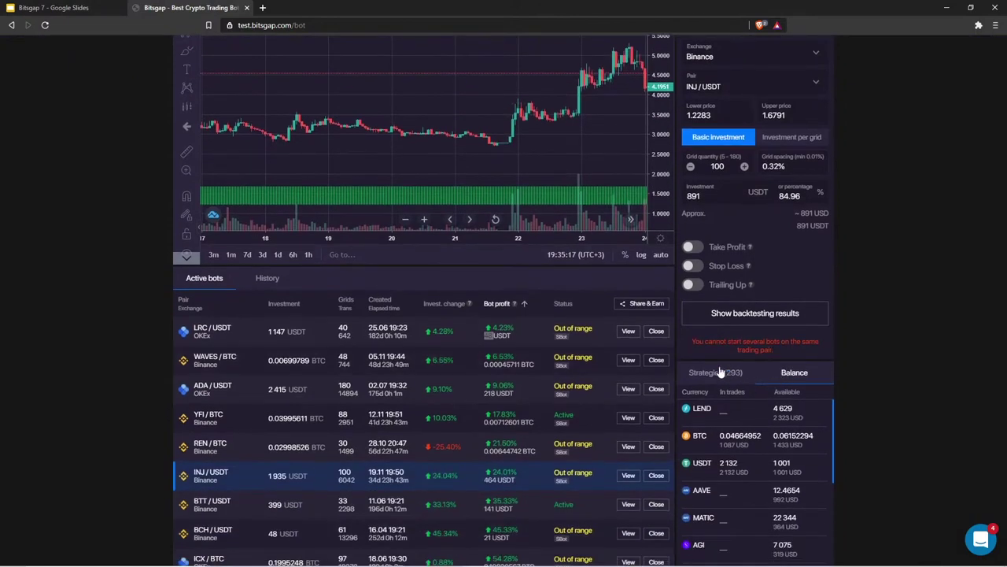
{"action": "scroll", "coordinate": [776, 384], "scroll_direction": "up", "scroll_amount": 1}
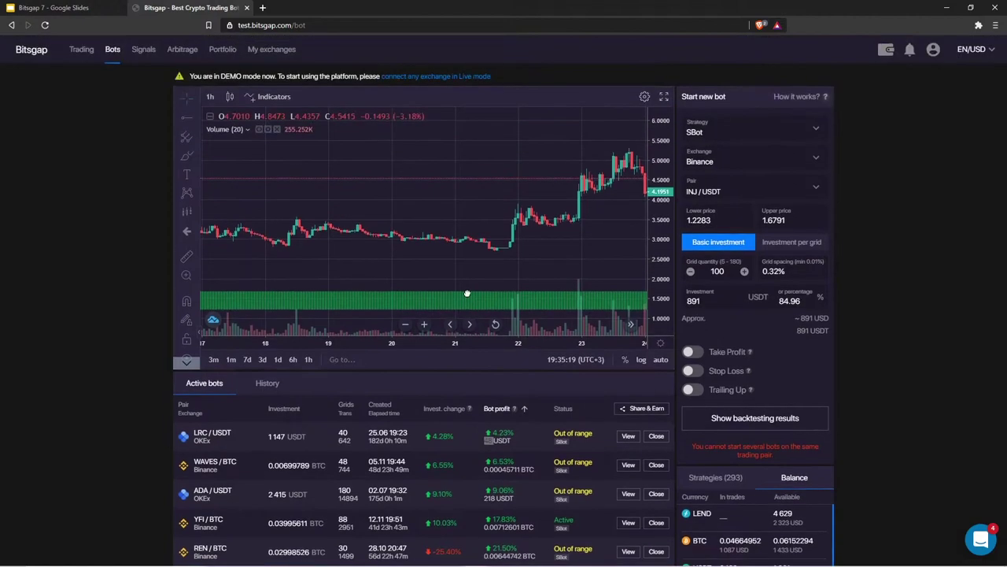
{"action": "left_click", "coordinate": [81, 51]}
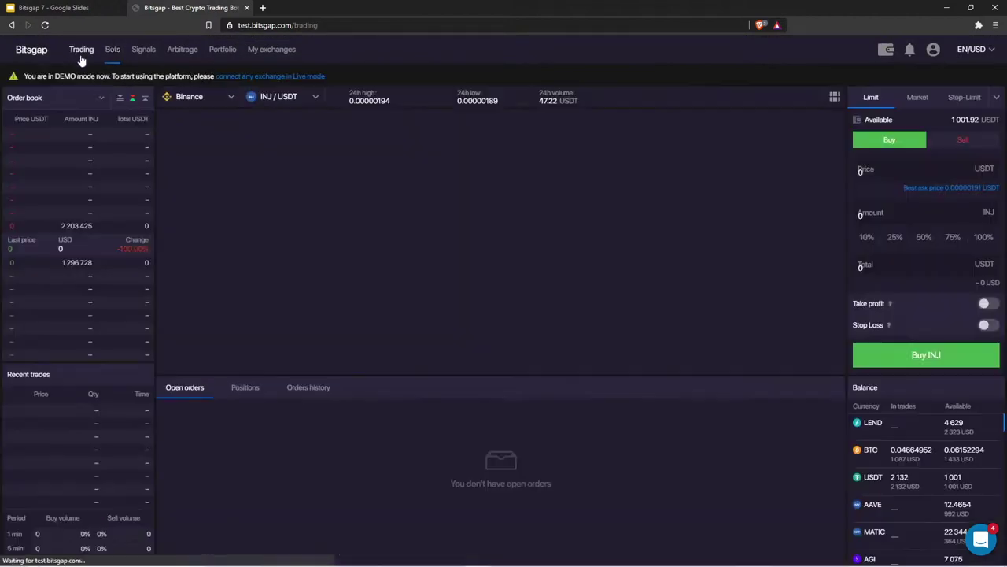
{"action": "left_click", "coordinate": [253, 389]}
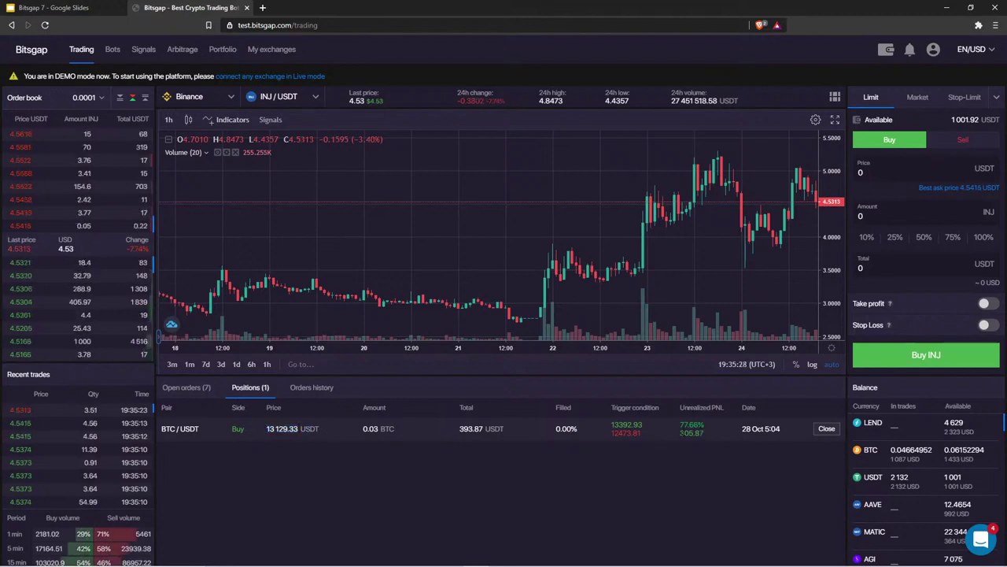
Examine the unrealized PNL of the BTC/USDT position, highlighting its amount and the column heading
{"action": "left_click_drag", "start_coordinate": [678, 422], "coordinate": [708, 434]}
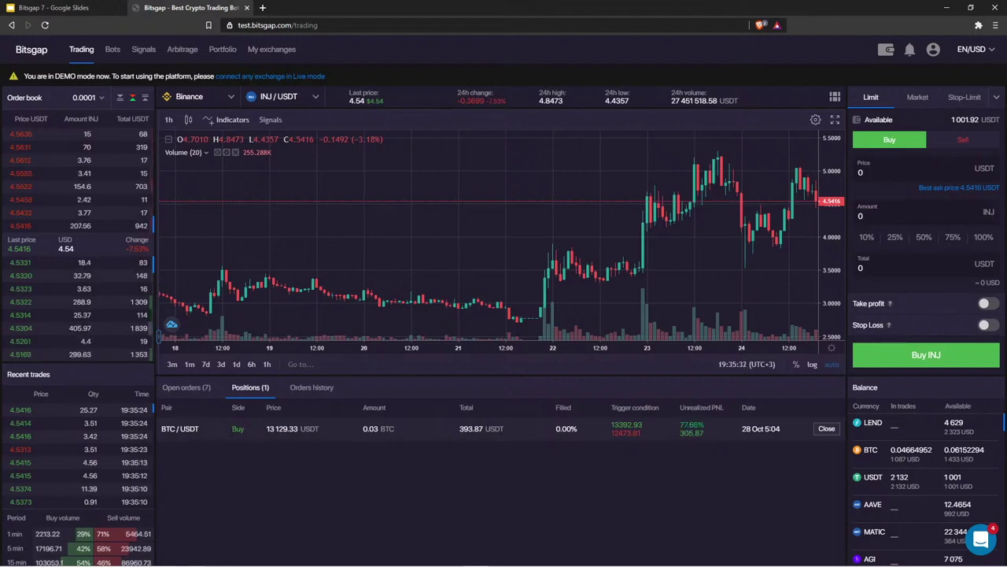
{"action": "left_click_drag", "start_coordinate": [677, 431], "coordinate": [702, 434]}
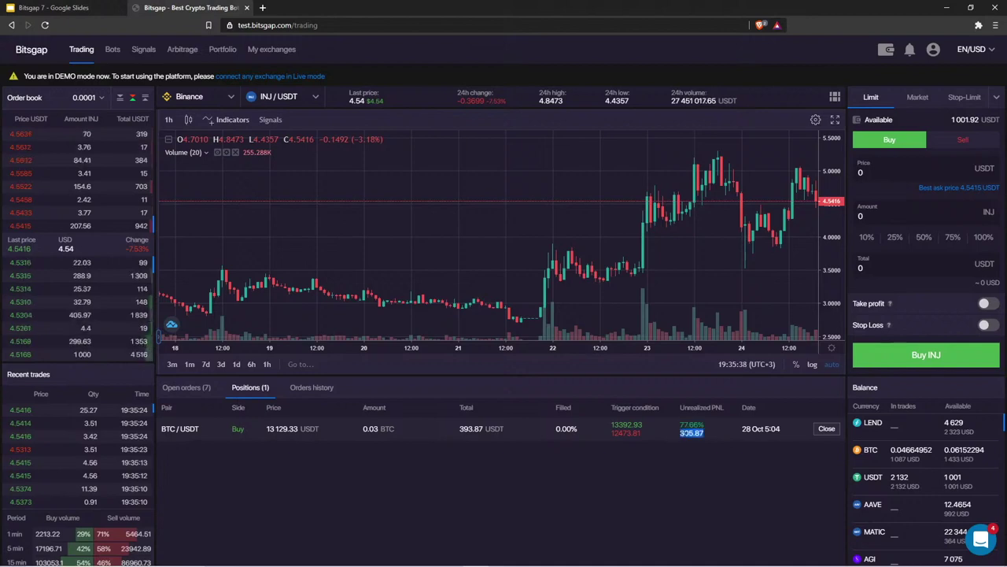
{"action": "left_click", "coordinate": [701, 449]}
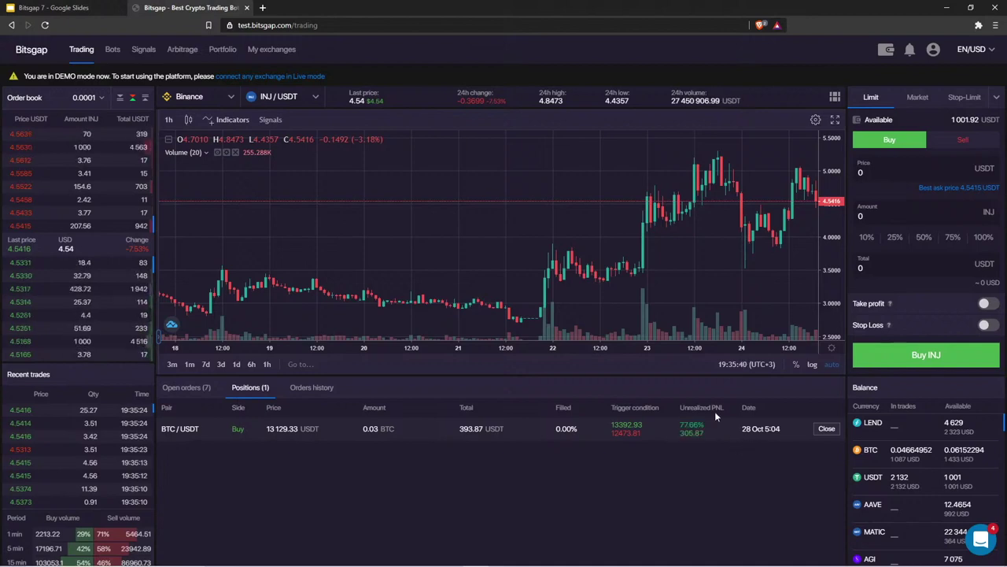
{"action": "left_click_drag", "start_coordinate": [680, 405], "coordinate": [725, 410]}
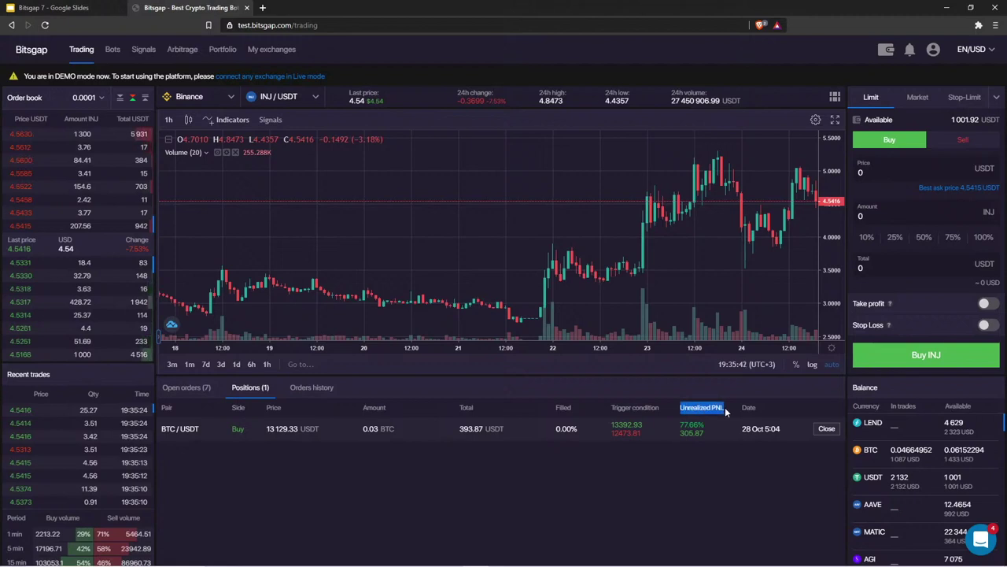
{"action": "left_click", "coordinate": [726, 431]}
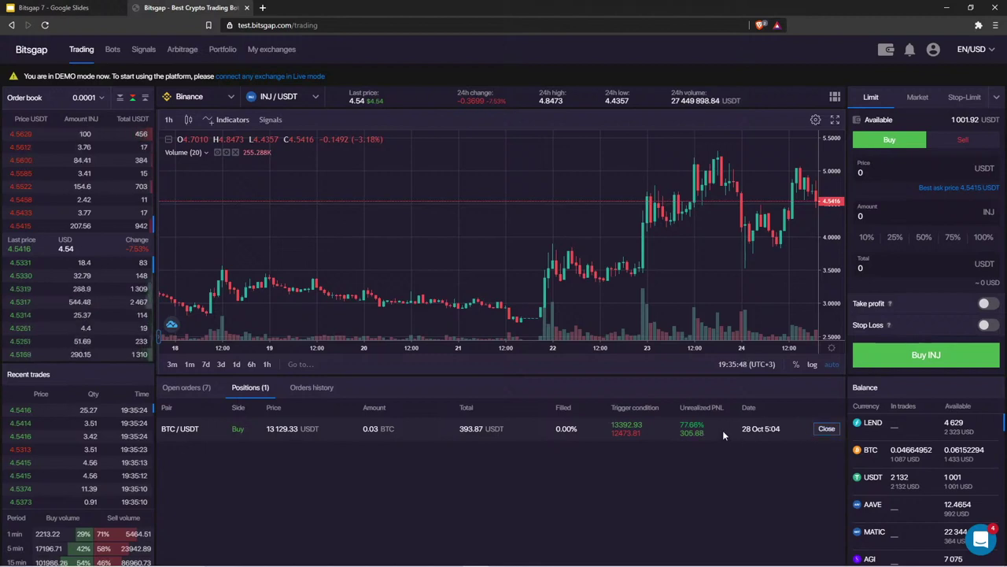
Reveal the chart's drawing tools and brush a falling arrow from the latest INJ/USDT price, removing it again
{"action": "scroll", "coordinate": [704, 357], "scroll_direction": "right", "scroll_amount": 3}
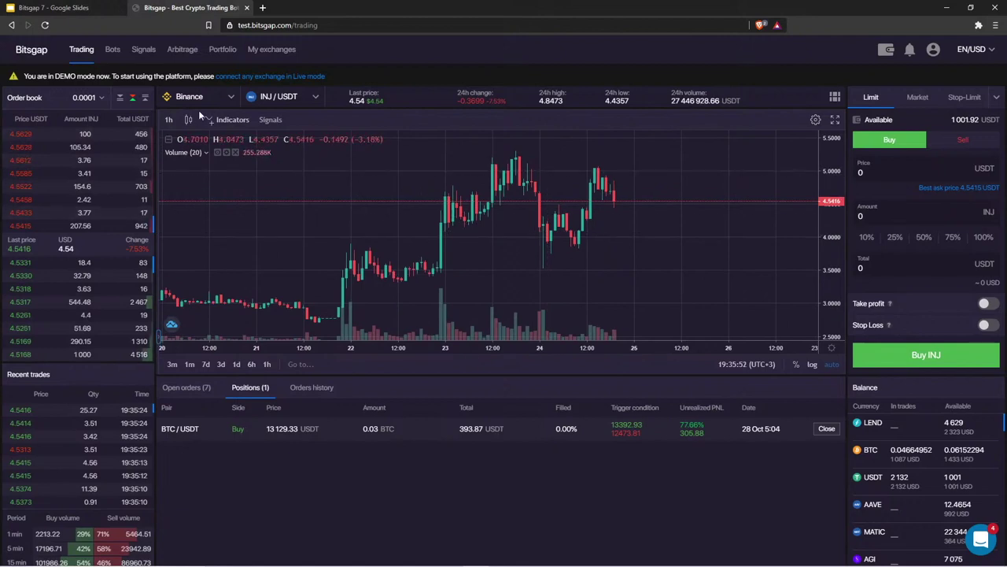
{"action": "left_click", "coordinate": [163, 344]}
{"action": "left_click", "coordinate": [169, 179]}
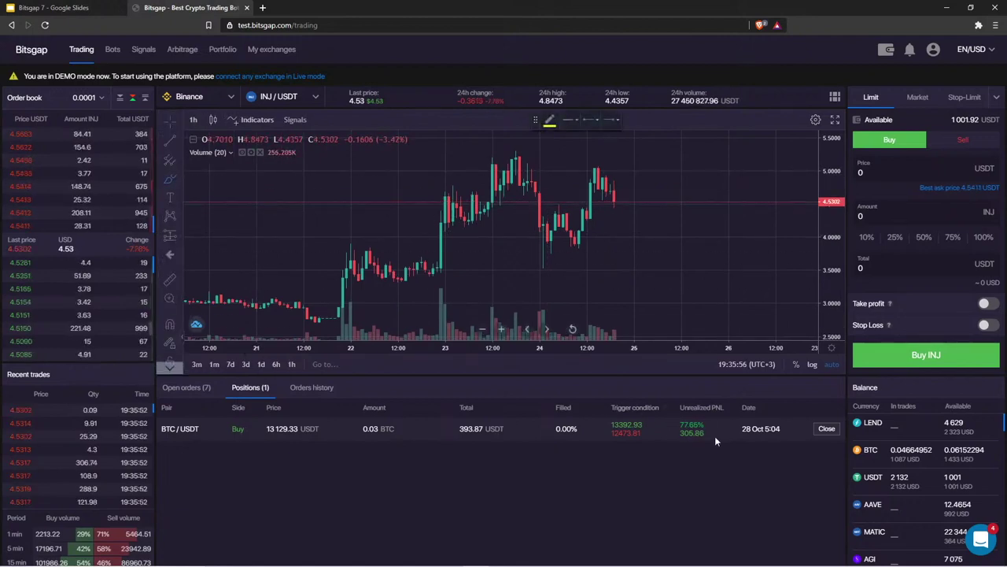
{"action": "mouse_move", "coordinate": [611, 217]}
{"action": "left_mouse_down"}
{"action": "mouse_move", "coordinate": [670, 304]}
{"action": "mouse_move", "coordinate": [649, 297]}
{"action": "mouse_move", "coordinate": [683, 275]}
{"action": "left_mouse_up"}
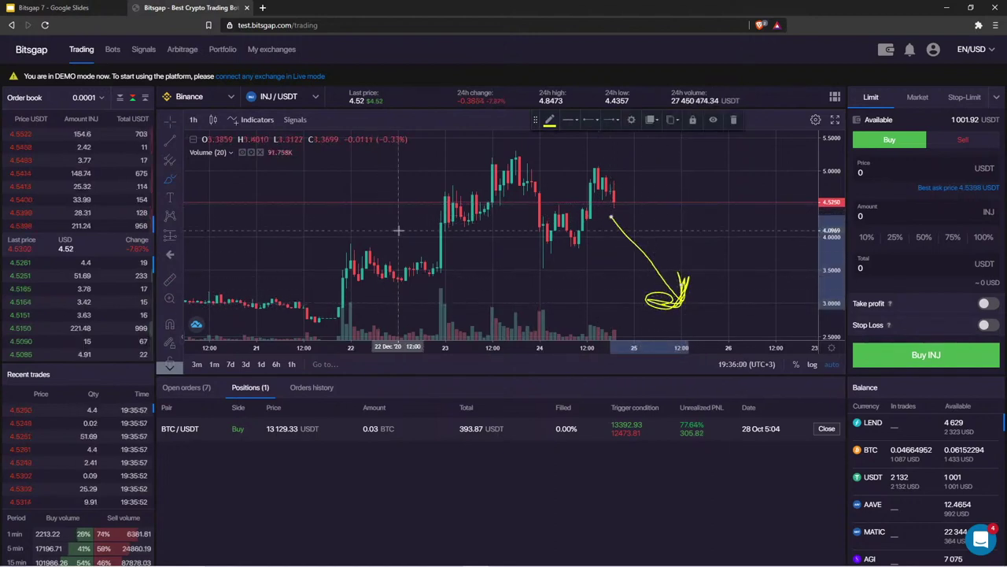
{"action": "left_click", "coordinate": [734, 119]}
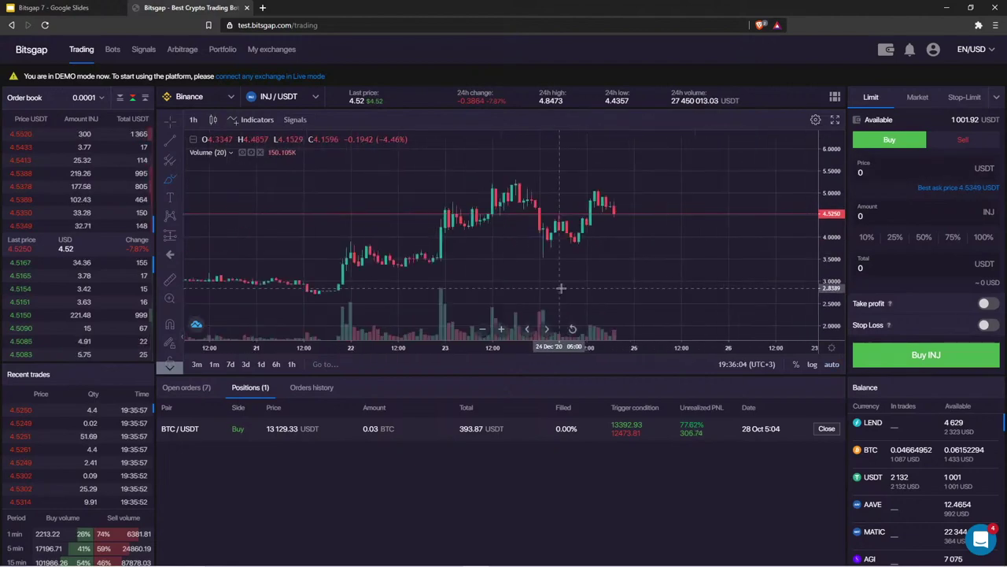
Brush four short falling arrows beneath the INJ/USDT price between 18 and 21 December, and delete the last one
{"action": "scroll", "coordinate": [559, 283], "scroll_direction": "down", "scroll_amount": 2}
{"action": "scroll", "coordinate": [445, 276], "scroll_direction": "down", "scroll_amount": 2}
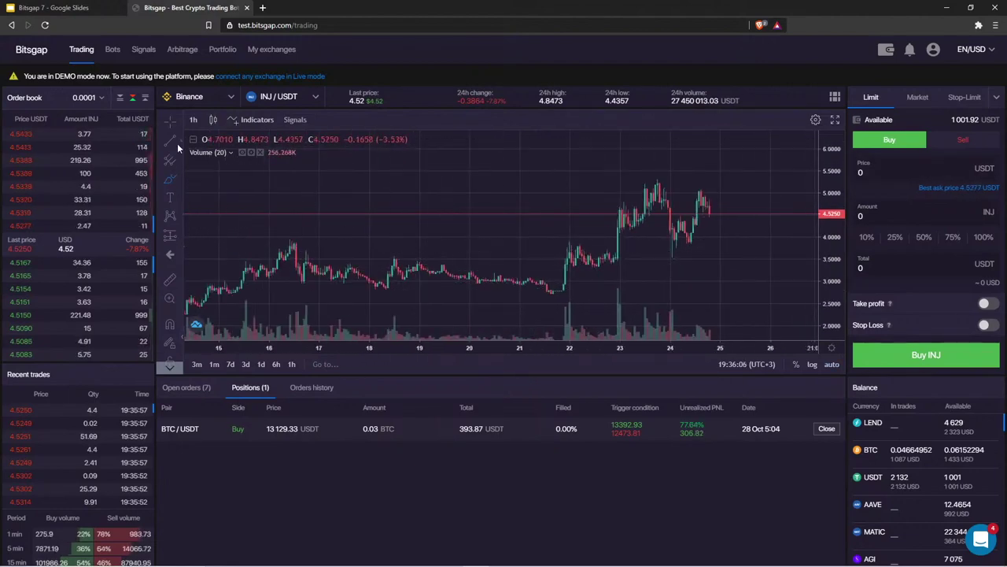
{"action": "left_click", "coordinate": [174, 178]}
{"action": "left_click", "coordinate": [232, 182]}
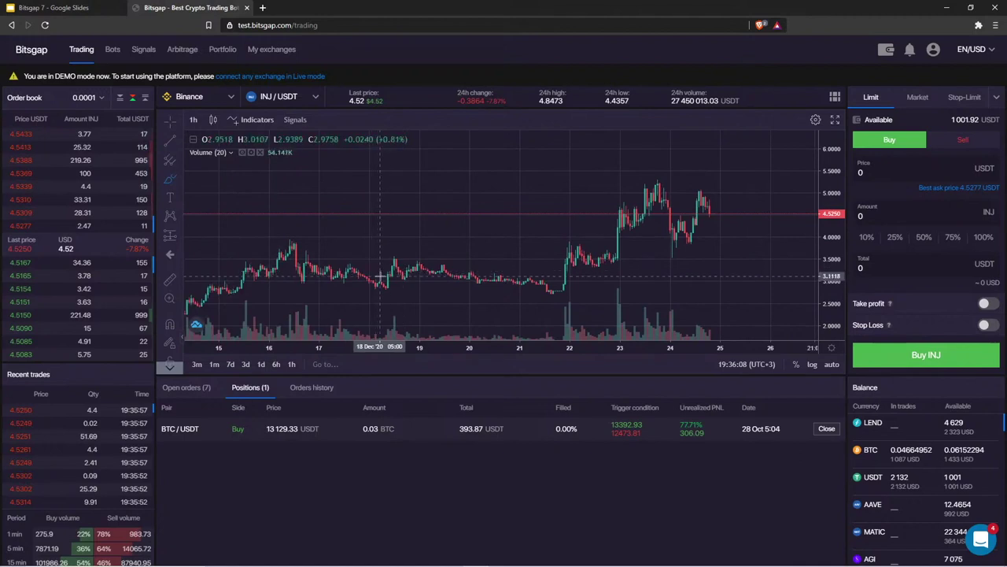
{"action": "mouse_move", "coordinate": [386, 272]}
{"action": "left_mouse_down"}
{"action": "mouse_move", "coordinate": [405, 288]}
{"action": "mouse_move", "coordinate": [500, 311]}
{"action": "left_mouse_up"}
{"action": "left_click_drag", "start_coordinate": [491, 303], "coordinate": [549, 318]}
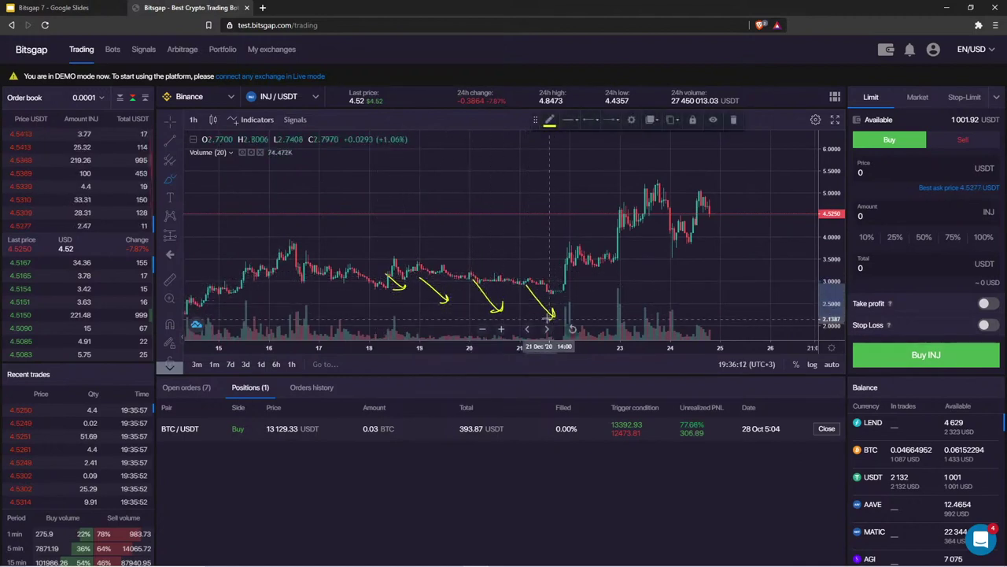
{"action": "left_click", "coordinate": [735, 119]}
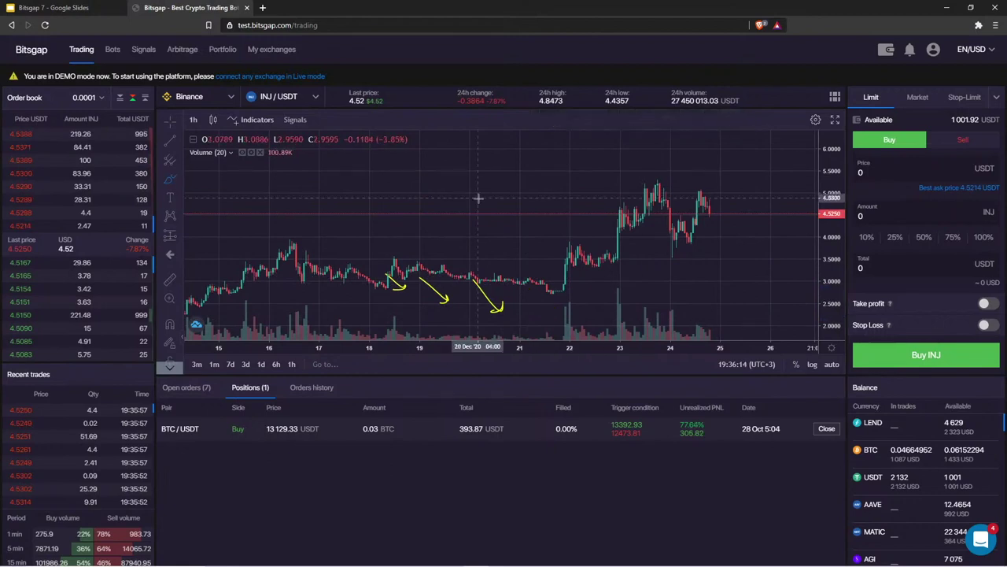
Remove all the brushed arrows from the INJ/USDT chart at once
{"action": "right_click", "coordinate": [512, 292]}
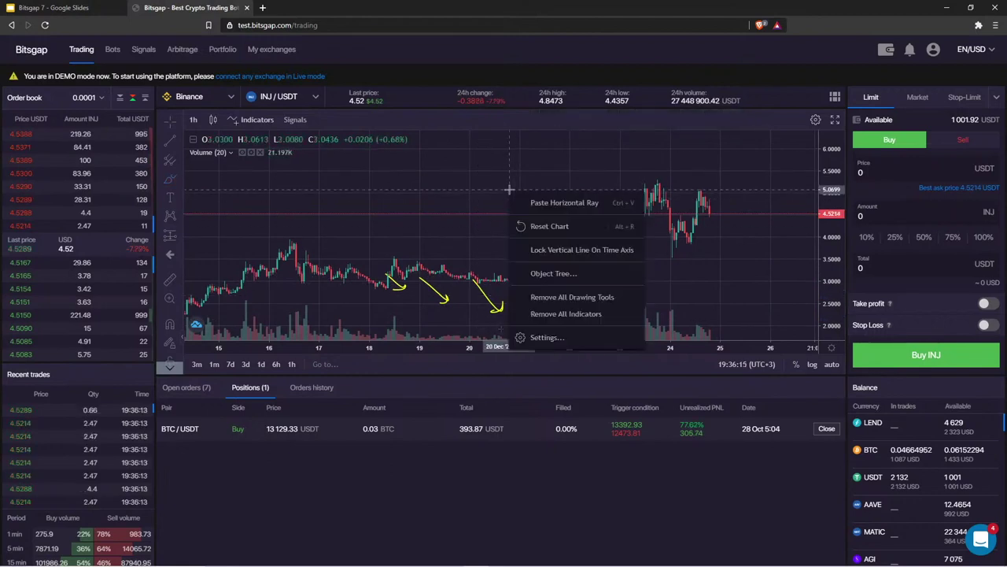
{"action": "left_click", "coordinate": [556, 297]}
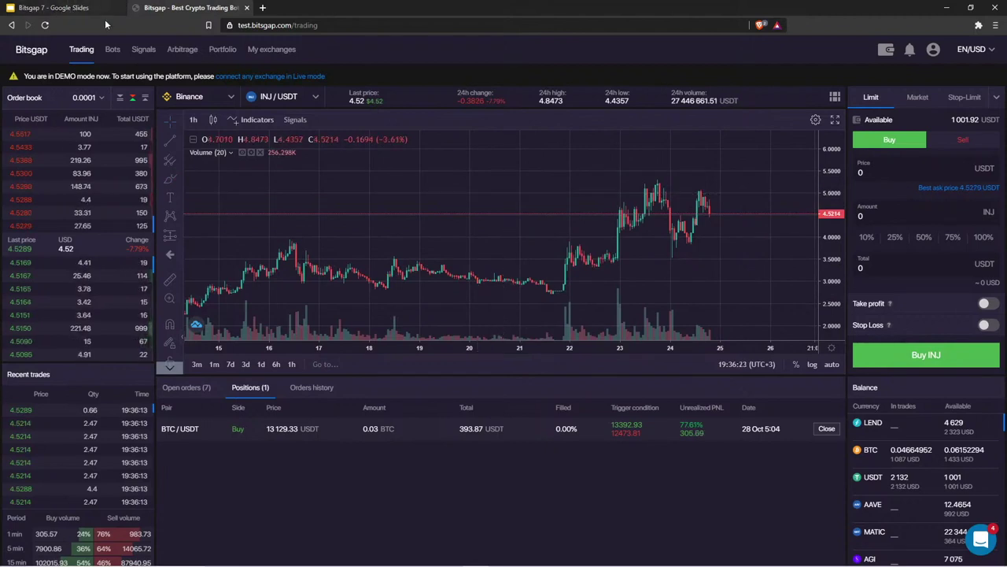
Open the Bots page and look over the list of active bots
{"action": "left_click", "coordinate": [113, 49]}
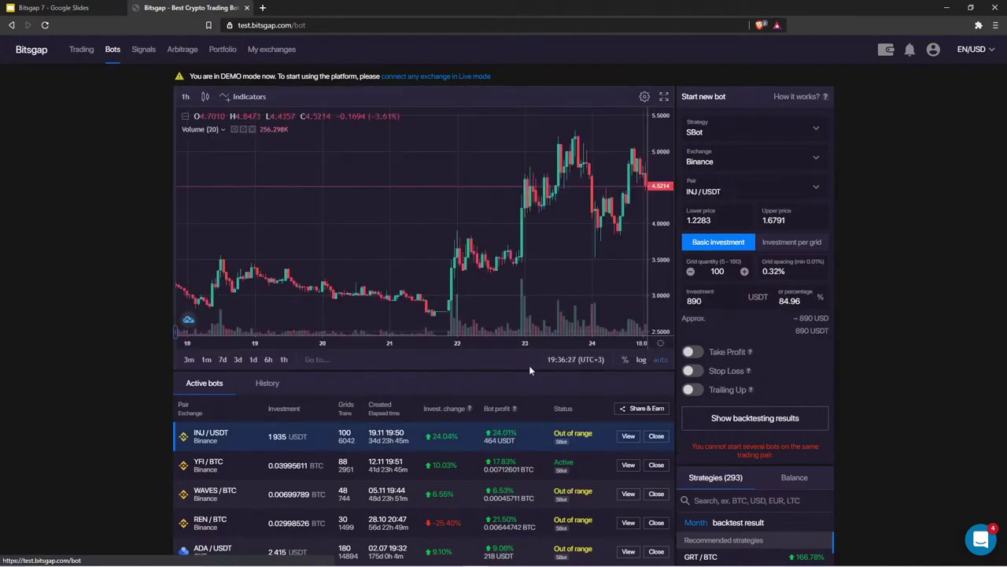
{"action": "scroll", "coordinate": [532, 363], "scroll_direction": "down", "scroll_amount": 2}
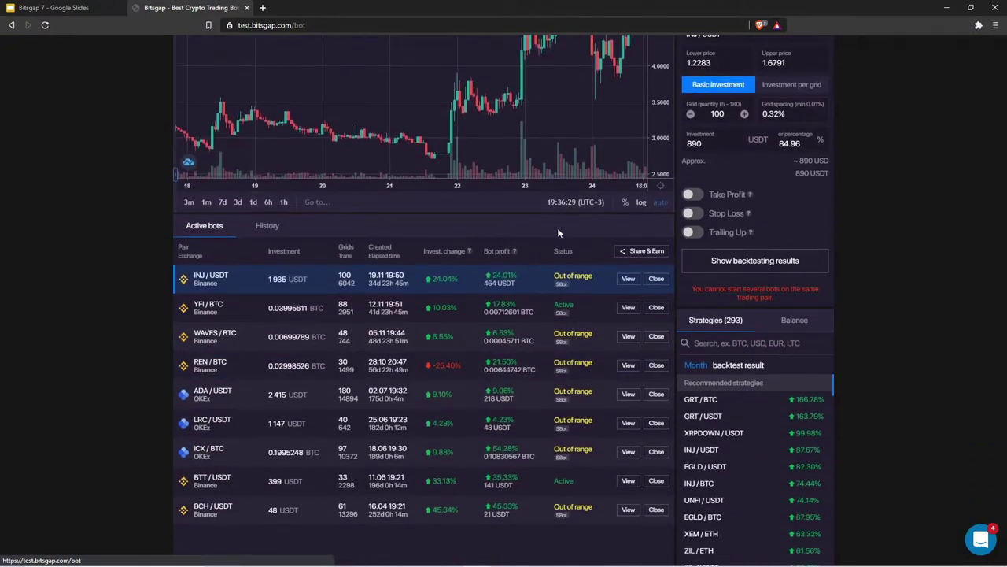
{"action": "scroll", "coordinate": [782, 319], "scroll_direction": "up", "scroll_amount": 3}
{"action": "scroll", "coordinate": [787, 259], "scroll_direction": "down", "scroll_amount": 3}
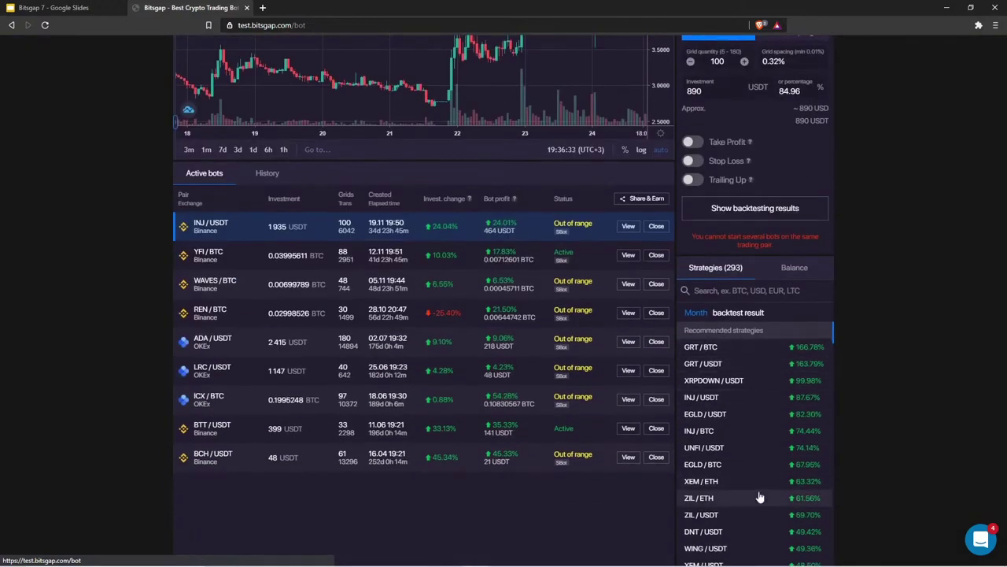
{"action": "scroll", "coordinate": [732, 409], "scroll_direction": "up", "scroll_amount": 1}
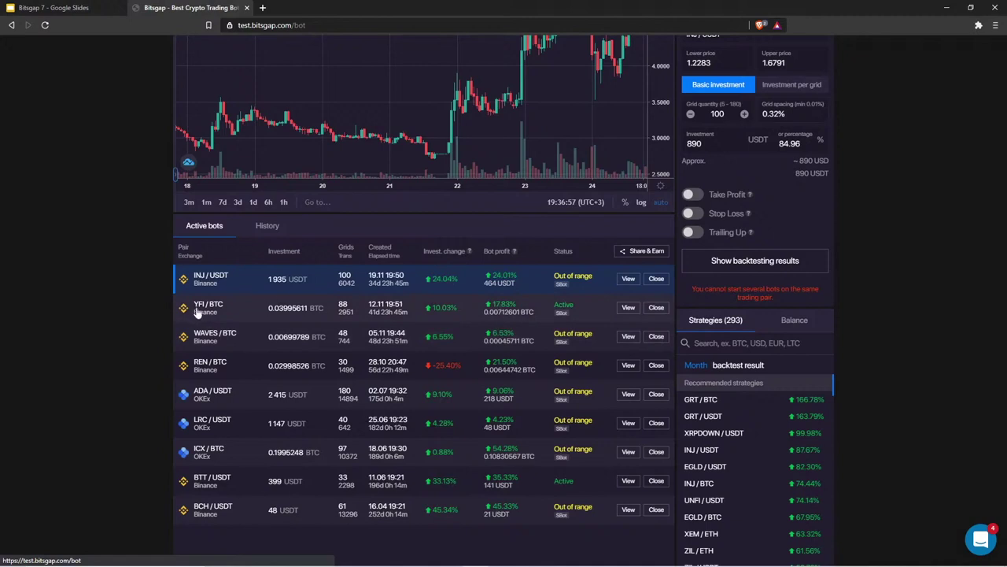
Examine the YFI/BTC bot's details twice, highlighting its investment change, and close them each time
{"action": "left_click", "coordinate": [627, 309]}
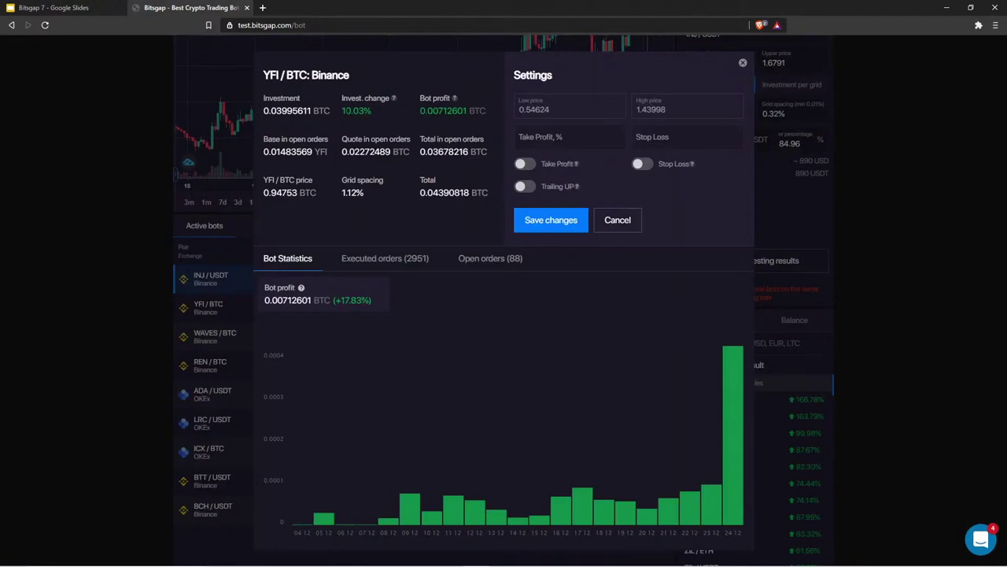
{"action": "left_click_drag", "start_coordinate": [342, 111], "coordinate": [385, 113]}
{"action": "left_click", "coordinate": [385, 113]}
{"action": "left_click", "coordinate": [743, 63]}
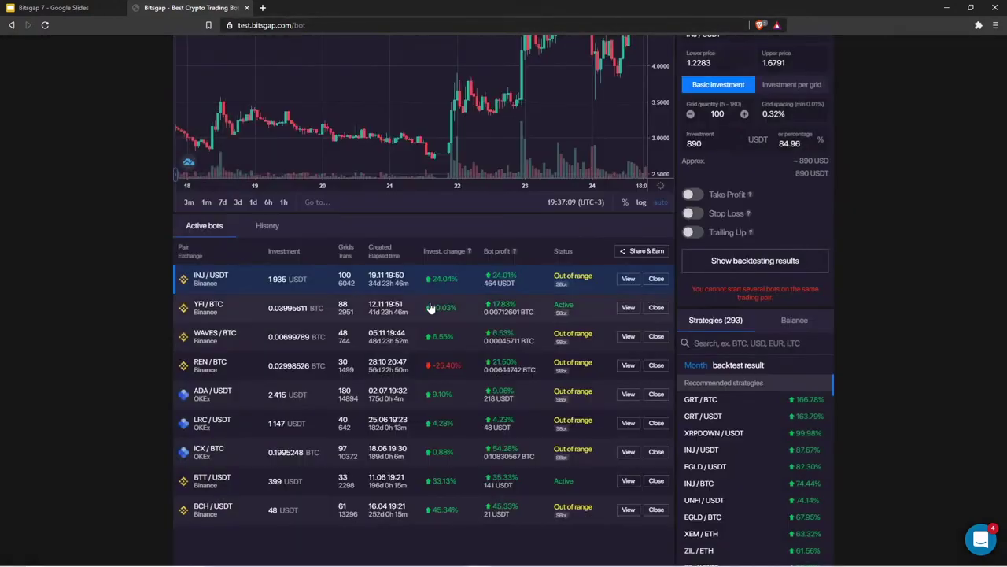
{"action": "left_click", "coordinate": [629, 309]}
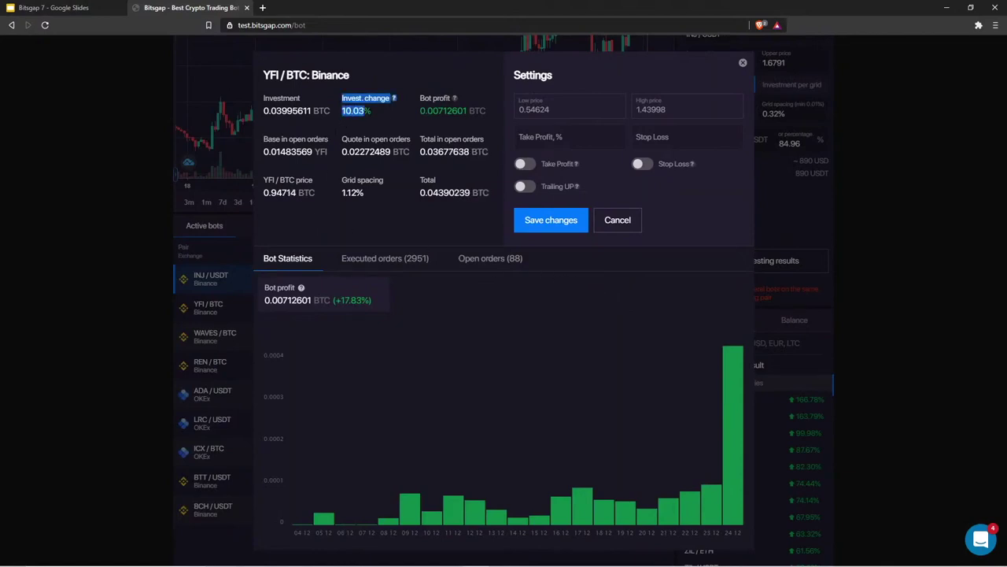
{"action": "left_click", "coordinate": [742, 63]}
Show the INJ/USDT backtesting results, highlight the annual result and examine where the grid orders were executed on the chart
{"action": "left_click", "coordinate": [747, 260]}
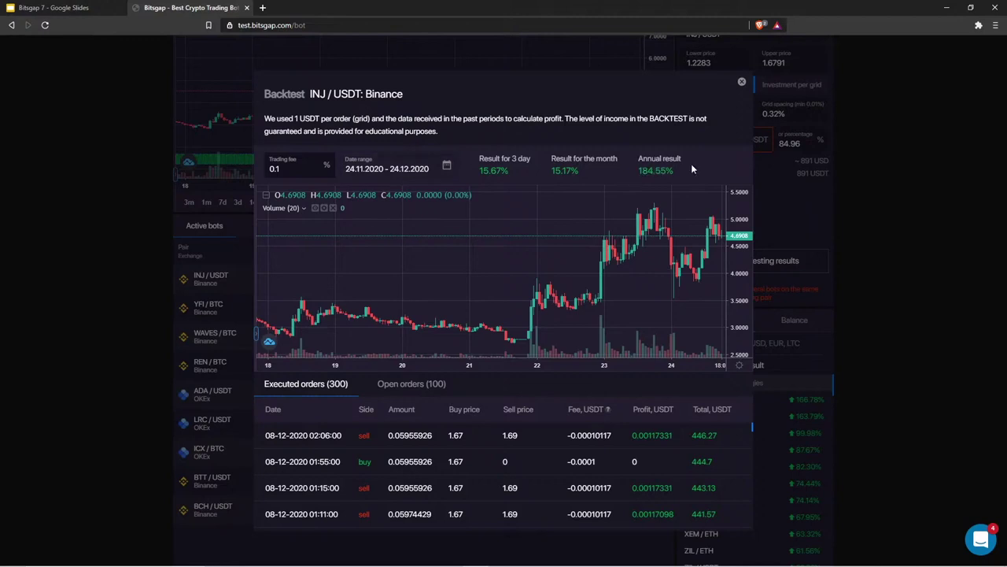
{"action": "scroll", "coordinate": [457, 230], "scroll_direction": "down", "scroll_amount": 2}
{"action": "scroll", "coordinate": [456, 230], "scroll_direction": "down", "scroll_amount": 5}
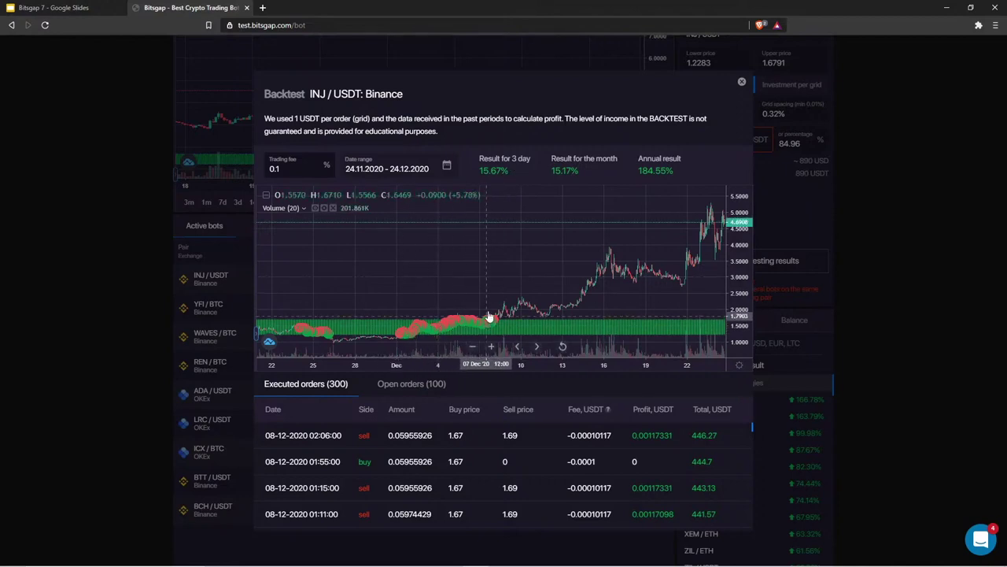
{"action": "left_click_drag", "start_coordinate": [636, 171], "coordinate": [680, 176]}
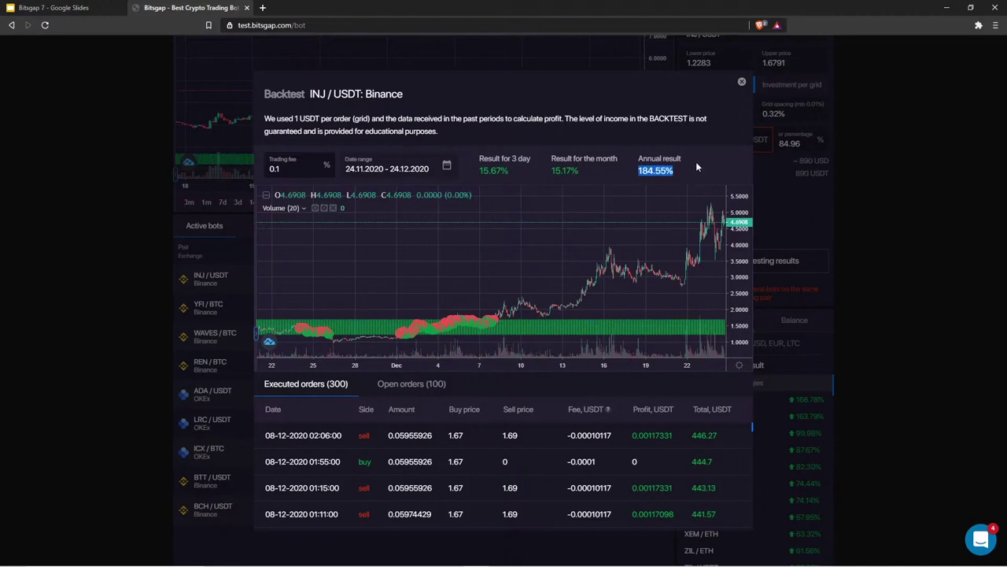
{"action": "left_click_drag", "start_coordinate": [696, 166], "coordinate": [546, 169]}
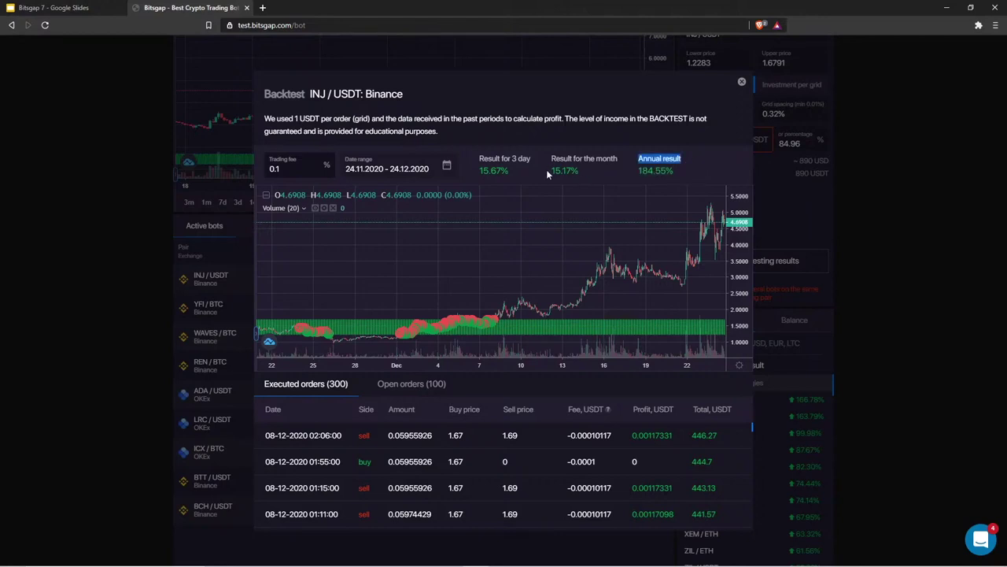
{"action": "left_click", "coordinate": [587, 177]}
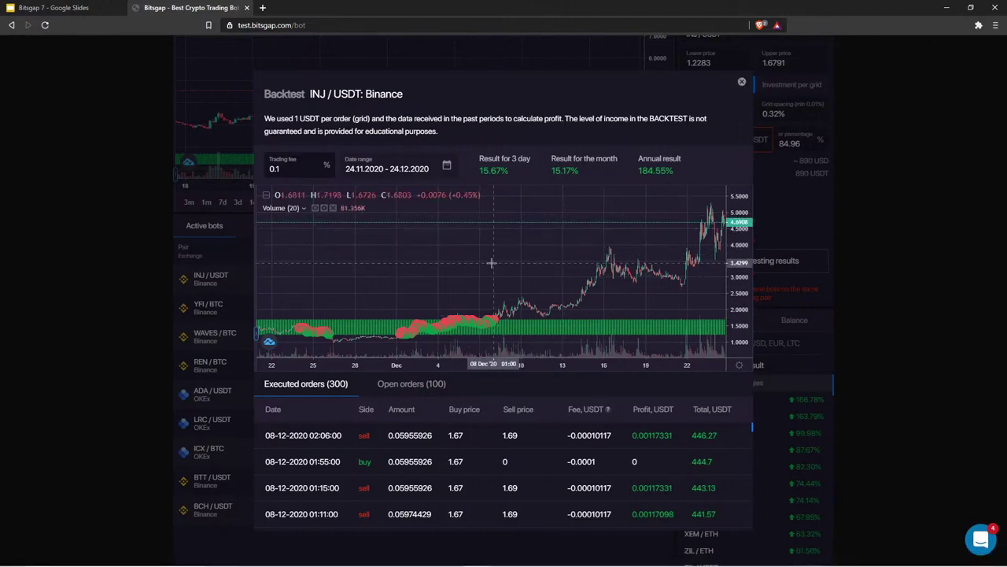
{"action": "left_click_drag", "start_coordinate": [498, 252], "coordinate": [473, 244]}
{"action": "left_click_drag", "start_coordinate": [626, 284], "coordinate": [628, 208]}
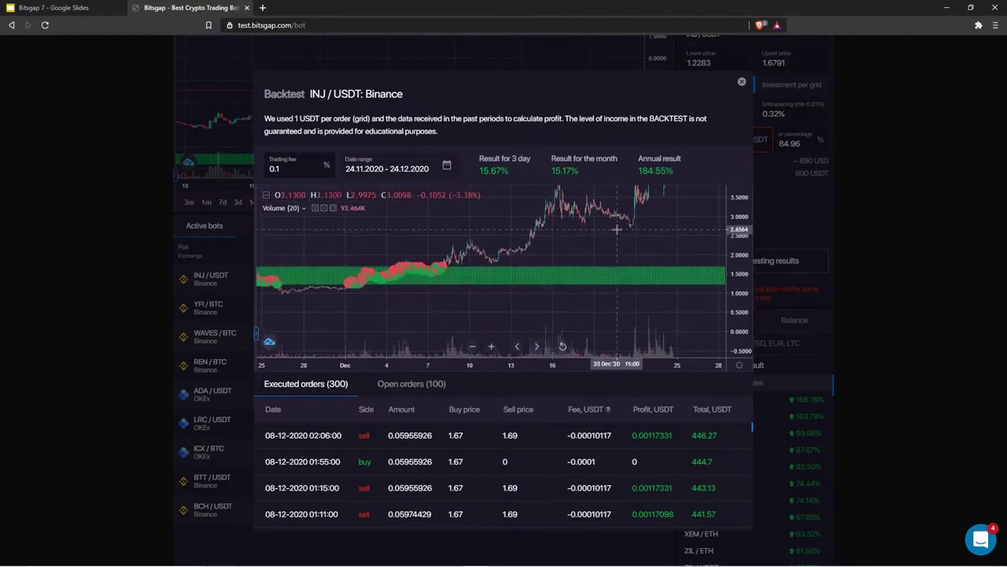
{"action": "left_click_drag", "start_coordinate": [737, 317], "coordinate": [566, 220]}
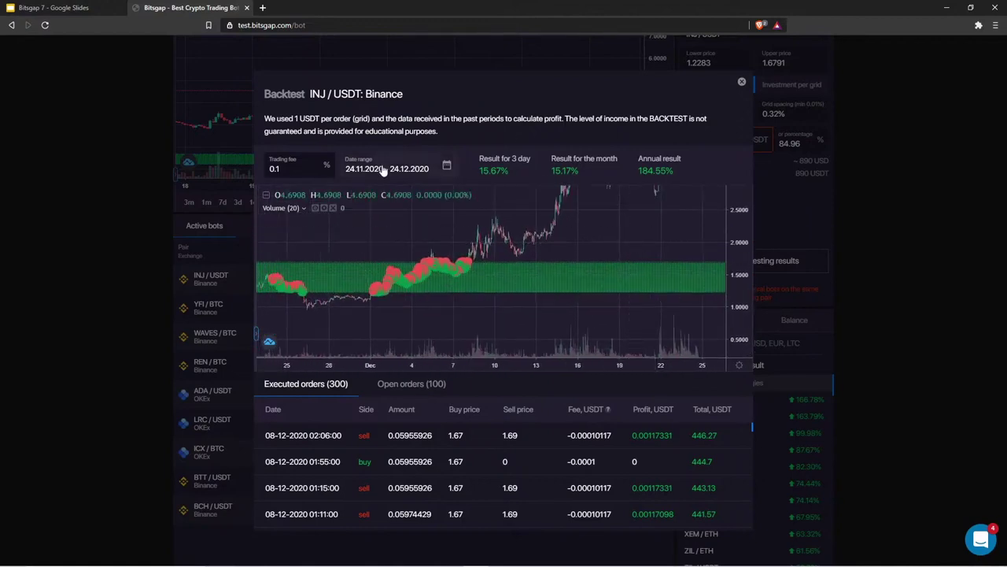
Set the backtest's date range to 01.12.2020 - 24.12.2020
{"action": "left_click", "coordinate": [442, 165]}
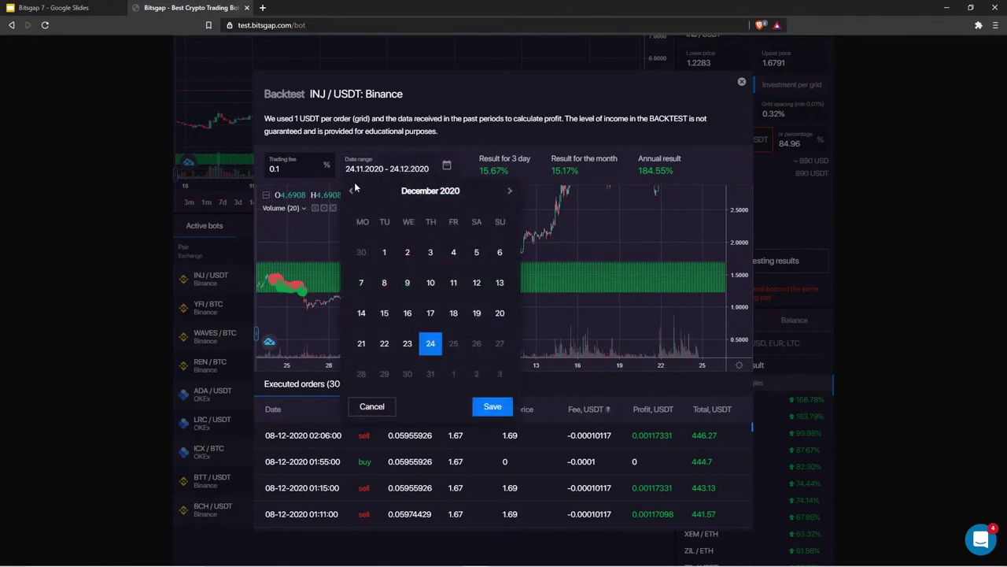
{"action": "left_click", "coordinate": [385, 254]}
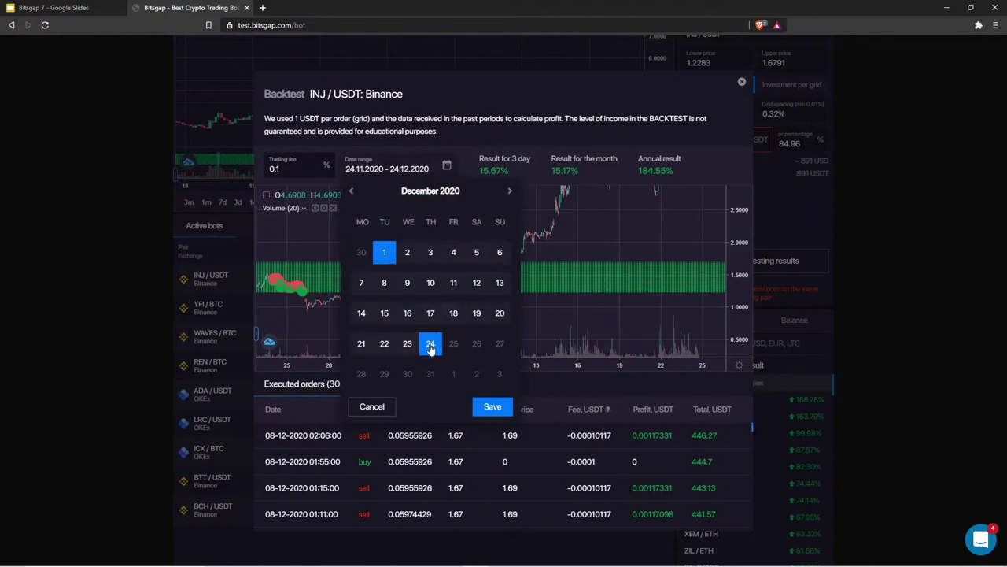
{"action": "left_click", "coordinate": [489, 407]}
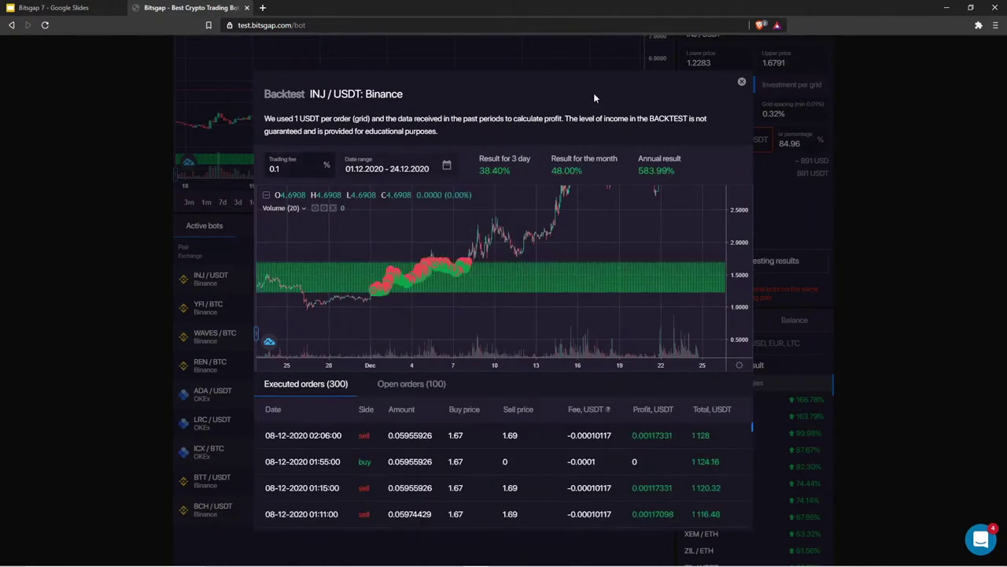
Examine the recalculated three-day, monthly and annual results with the executed grid orders, and close the backtest
{"action": "left_click_drag", "start_coordinate": [681, 160], "coordinate": [478, 176]}
{"action": "left_click", "coordinate": [478, 176]}
{"action": "left_click_drag", "start_coordinate": [737, 283], "coordinate": [737, 260]}
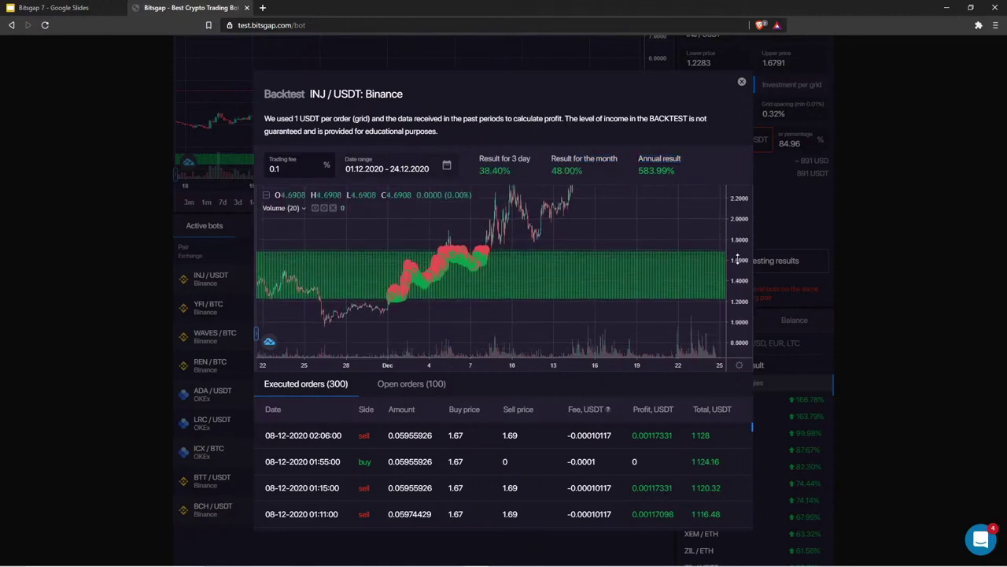
{"action": "left_click", "coordinate": [742, 83]}
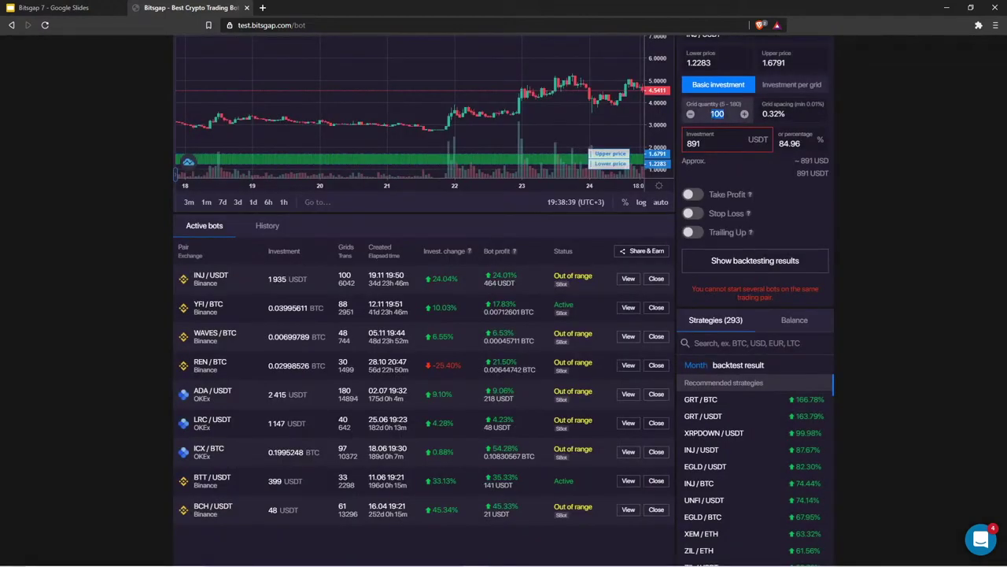
Show the INJ/USDT backtesting results once more, check their date range and close them
{"action": "scroll", "coordinate": [698, 226], "scroll_direction": "up", "scroll_amount": 2}
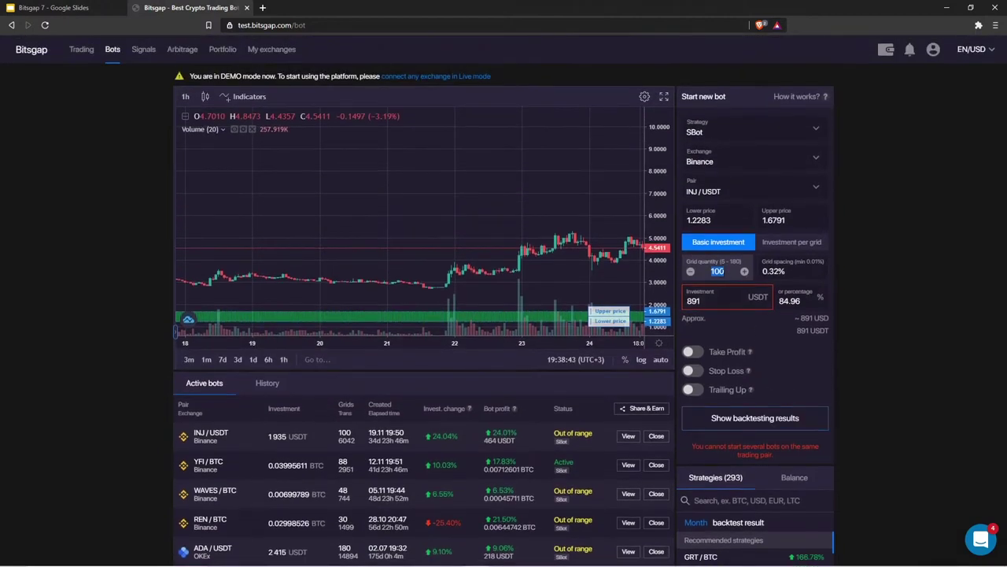
{"action": "key", "text": "Right"}
{"action": "left_click", "coordinate": [761, 418]}
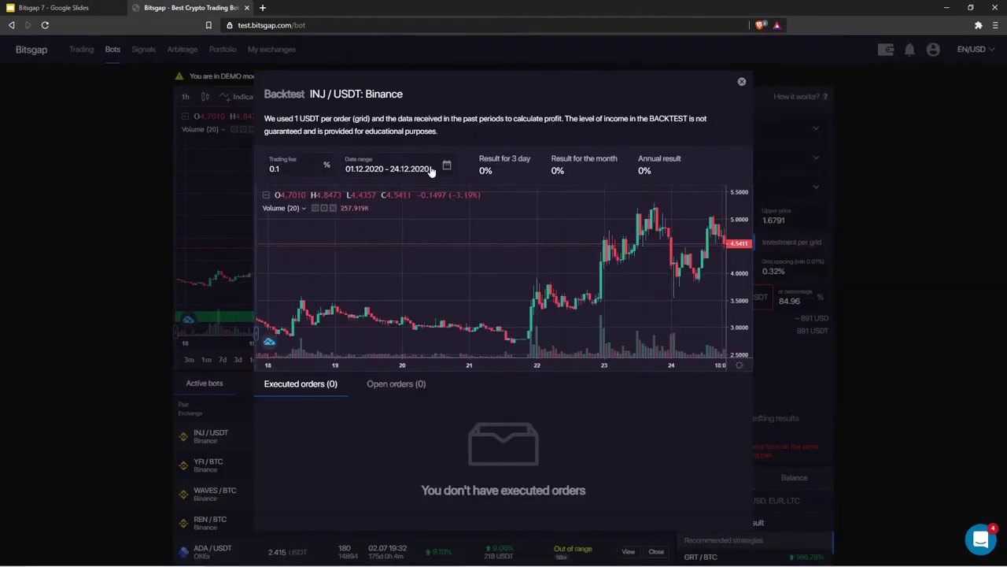
{"action": "left_click", "coordinate": [741, 82]}
Try grid quantities of 170 and 180 for the new INJ/USDT bot
{"action": "key", "text": "BackSpace"}
{"action": "key", "text": "BackSpace"}
{"action": "key", "text": "BackSpace"}
{"action": "type", "text": "2"}
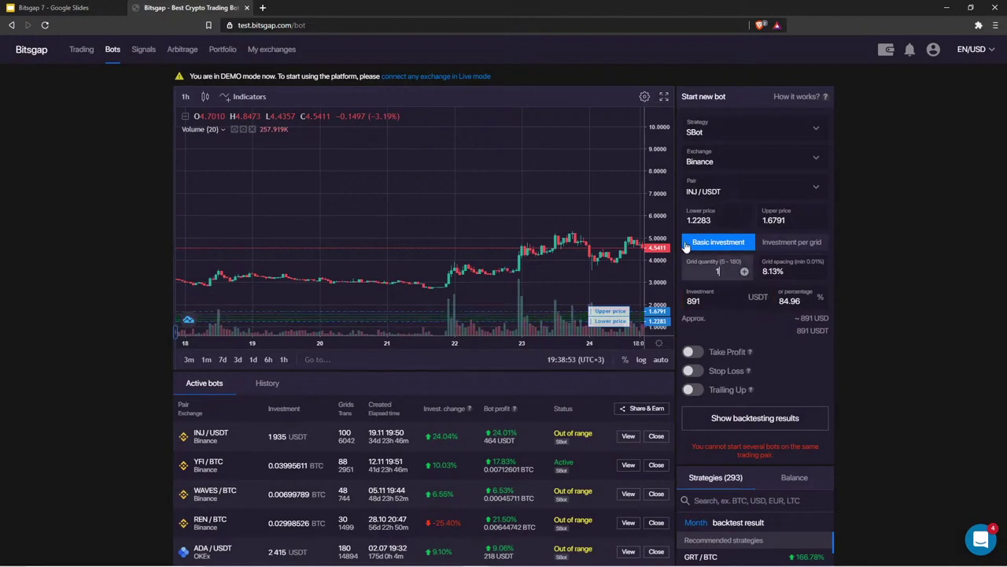
{"action": "key", "text": "BackSpace"}
{"action": "type", "text": "170"}
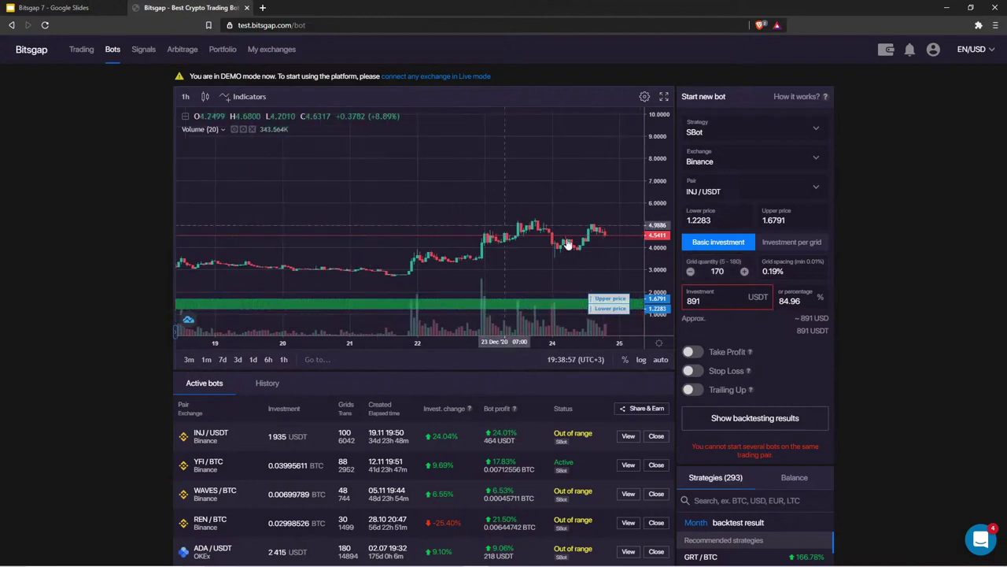
{"action": "key", "text": "ctrl+a"}
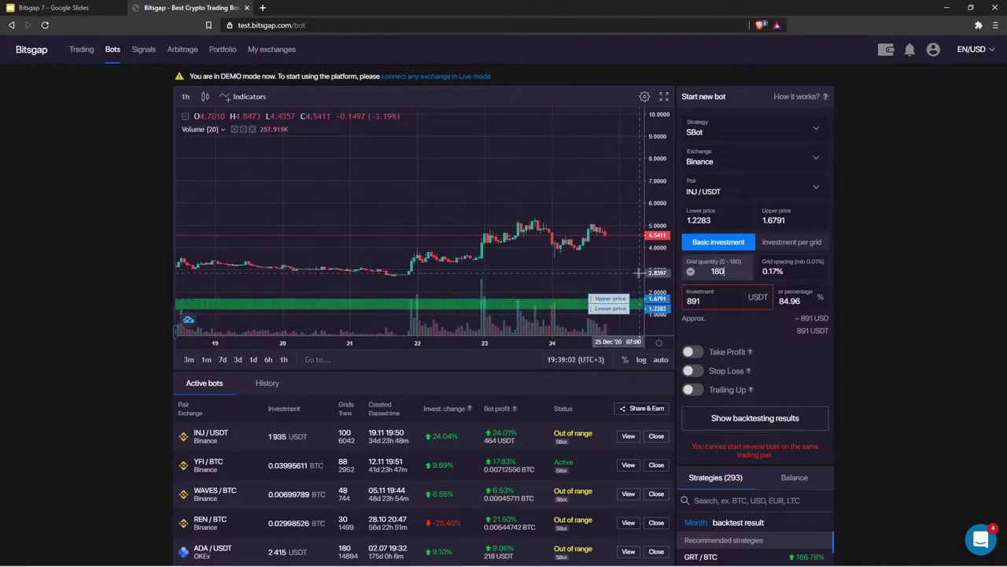
{"action": "type", "text": "180"}
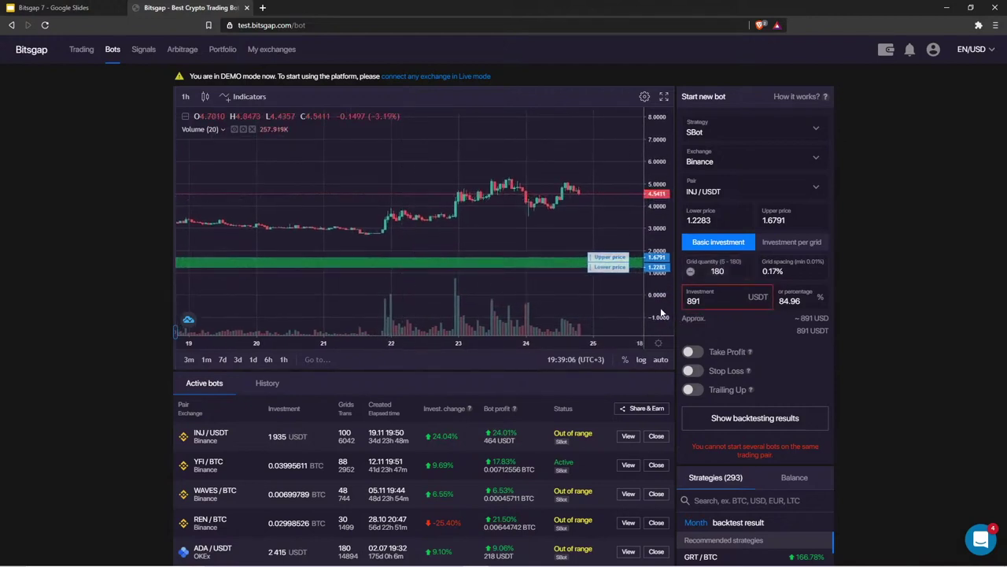
Raise the bot's upper price to about 2.2128 on the chart and set the grid quantity to 20
{"action": "scroll", "coordinate": [665, 314], "scroll_direction": "up", "scroll_amount": 3}
{"action": "left_click_drag", "start_coordinate": [612, 244], "coordinate": [611, 192]}
{"action": "double_click", "coordinate": [717, 271]}
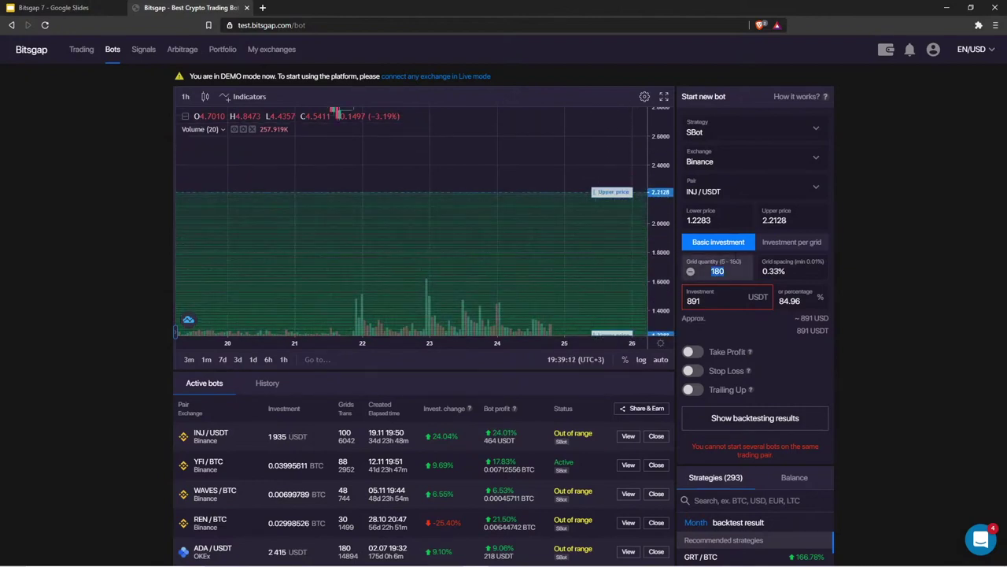
{"action": "type", "text": "20"}
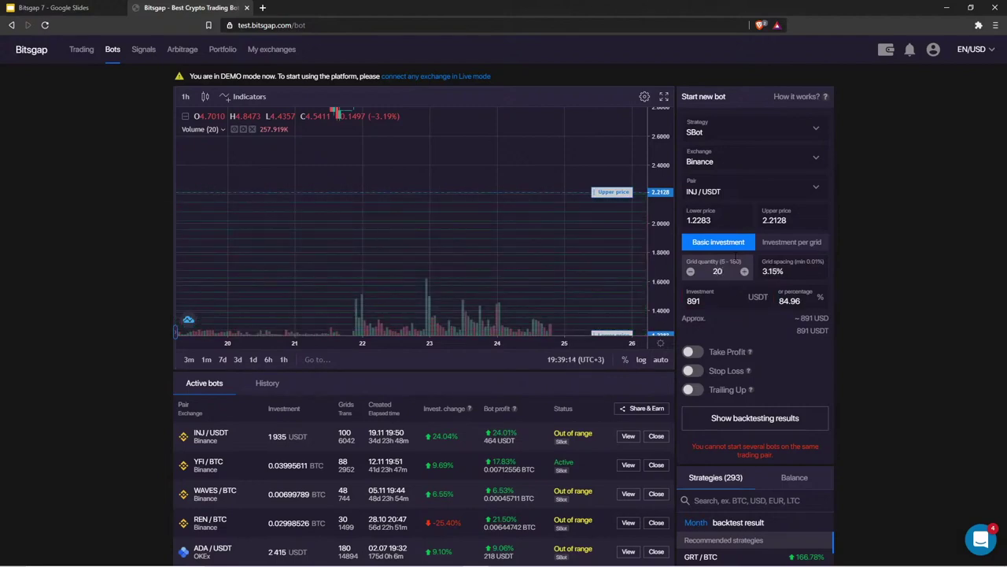
Draw a forecast curve on the INJ/USDT chart rising from about 2.7252 on 24 December to about 3.7457 on 25 December
{"action": "left_click_drag", "start_coordinate": [632, 194], "coordinate": [537, 193]}
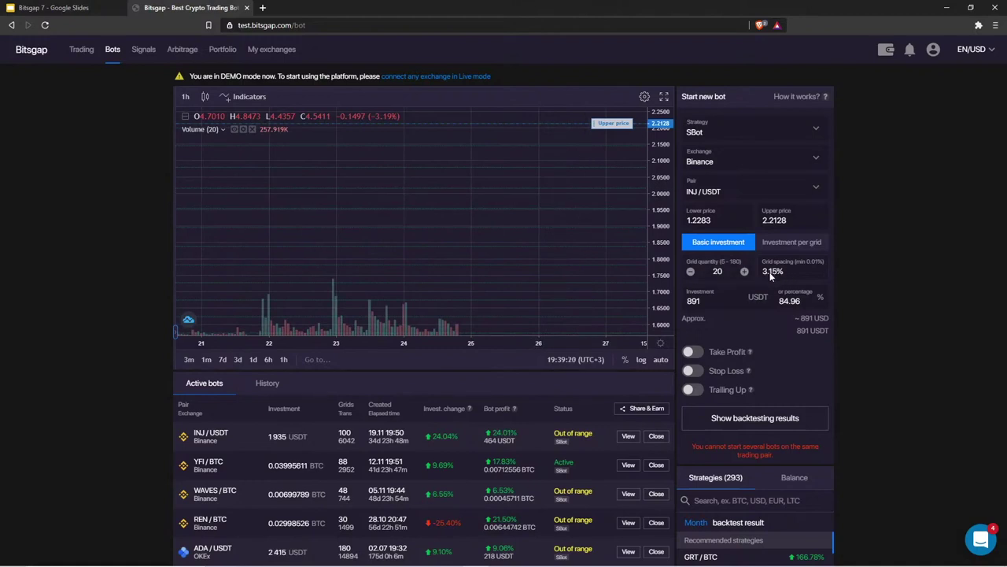
{"action": "left_click_drag", "start_coordinate": [661, 186], "coordinate": [668, 213]}
{"action": "scroll", "coordinate": [566, 177], "scroll_direction": "up", "scroll_amount": 2}
{"action": "scroll", "coordinate": [555, 171], "scroll_direction": "down", "scroll_amount": 4}
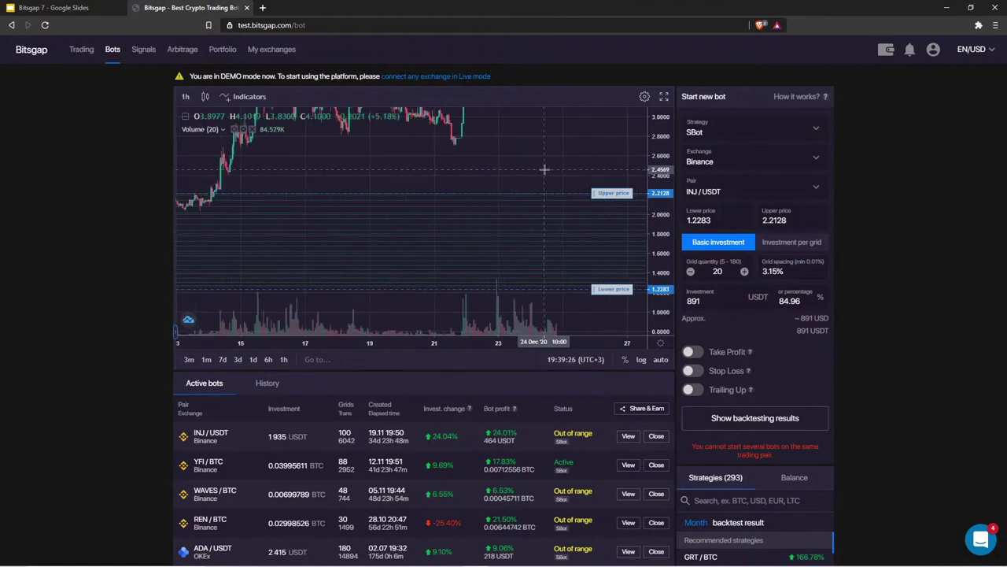
{"action": "left_click_drag", "start_coordinate": [573, 156], "coordinate": [532, 235]}
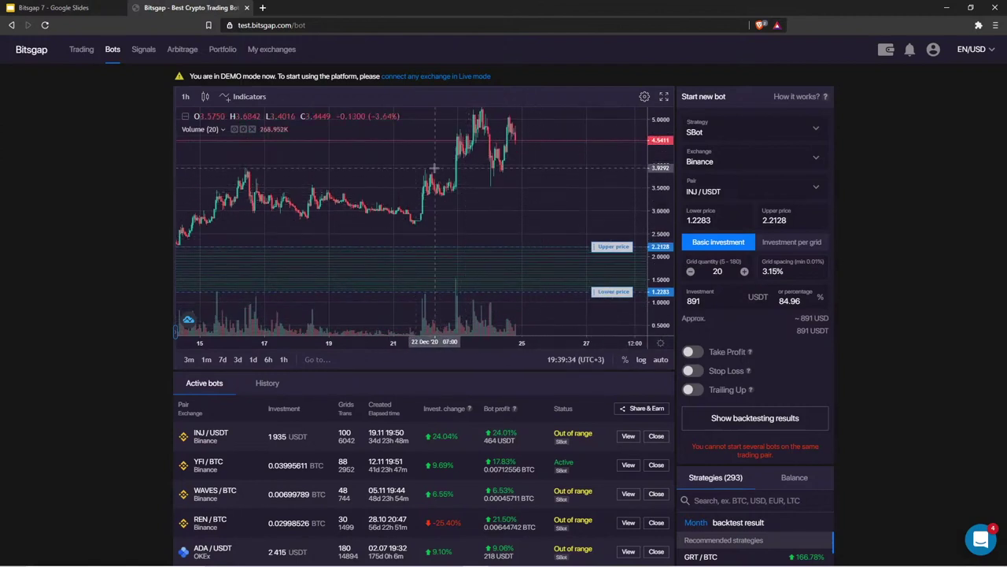
{"action": "left_click_drag", "start_coordinate": [506, 153], "coordinate": [470, 217]}
{"action": "left_click", "coordinate": [175, 331]}
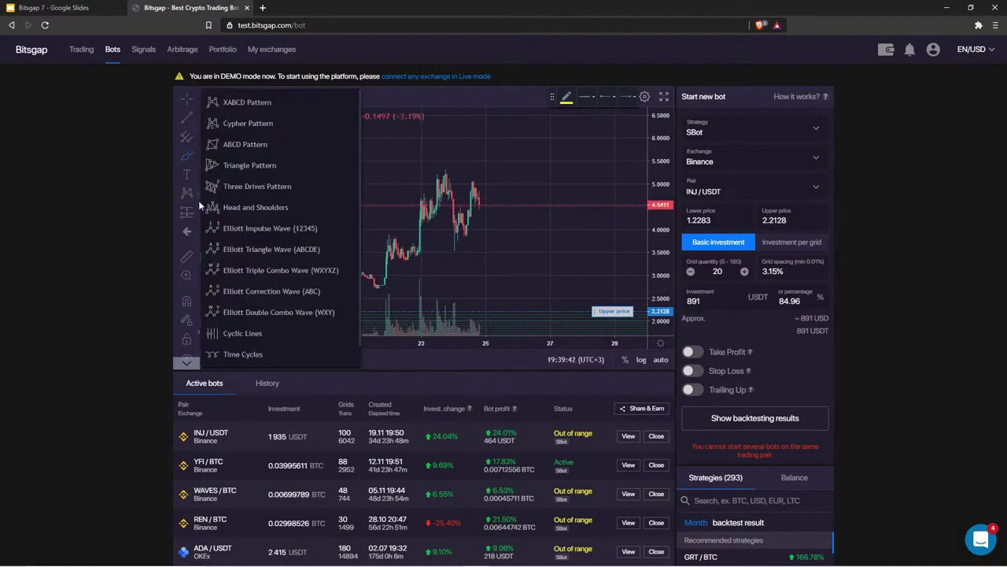
{"action": "mouse_move", "coordinate": [197, 214]}
{"action": "left_click", "coordinate": [236, 247]}
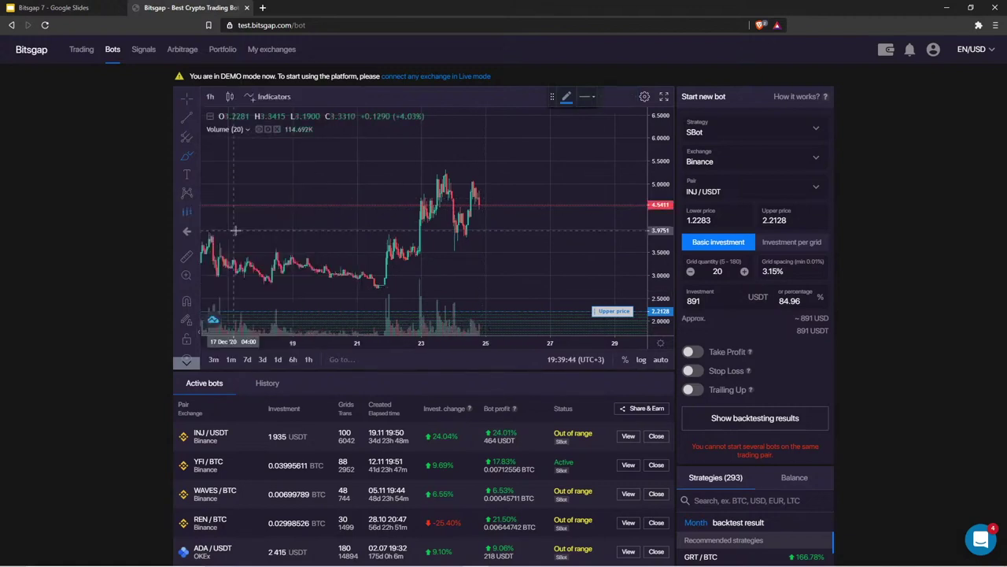
{"action": "left_click", "coordinate": [472, 288]}
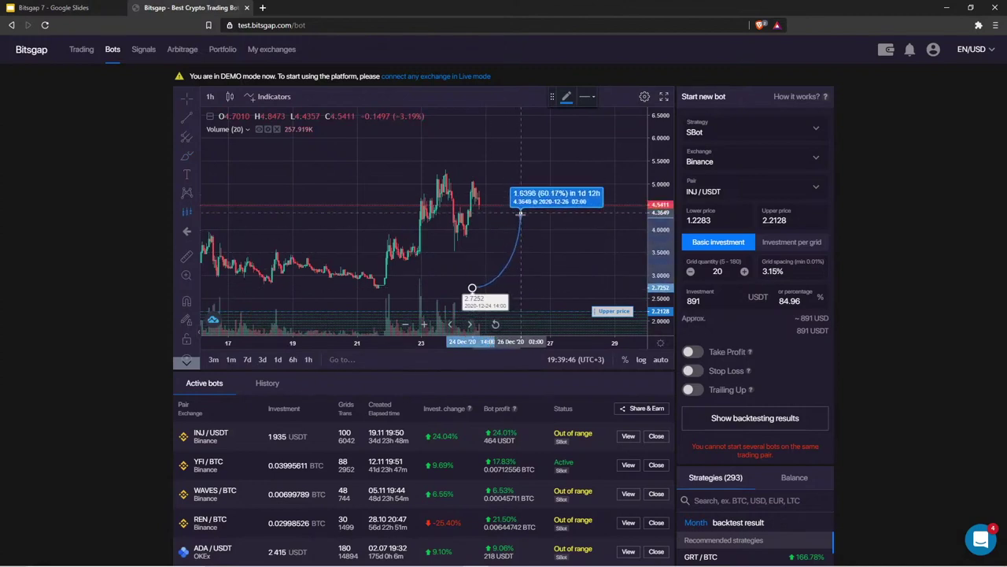
{"action": "left_click", "coordinate": [504, 241]}
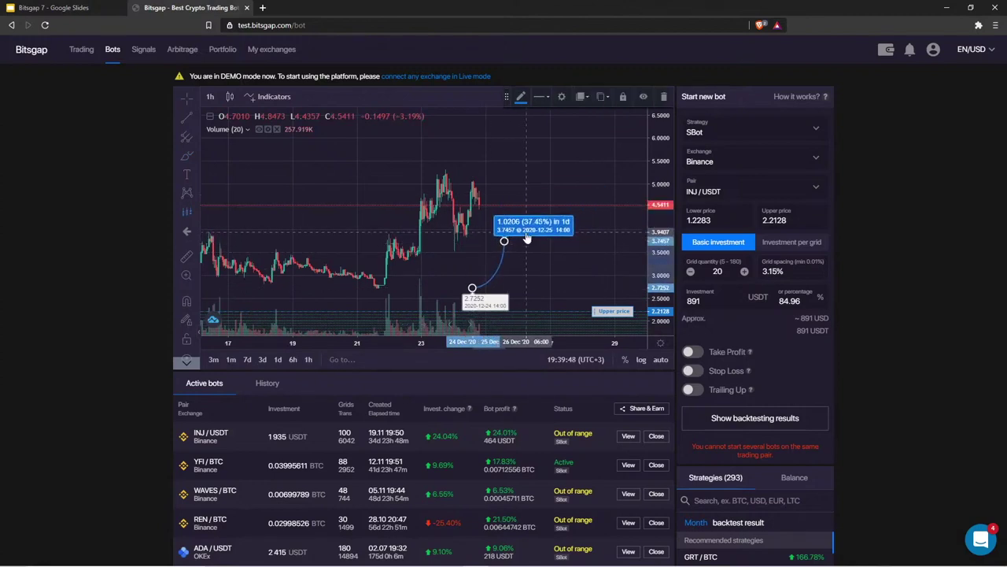
Draw a second forecast curve falling from the first one's peak at about 3.7745 to about 2.9798 on 26 December
{"action": "scroll", "coordinate": [169, 172], "scroll_direction": "up", "scroll_amount": 3}
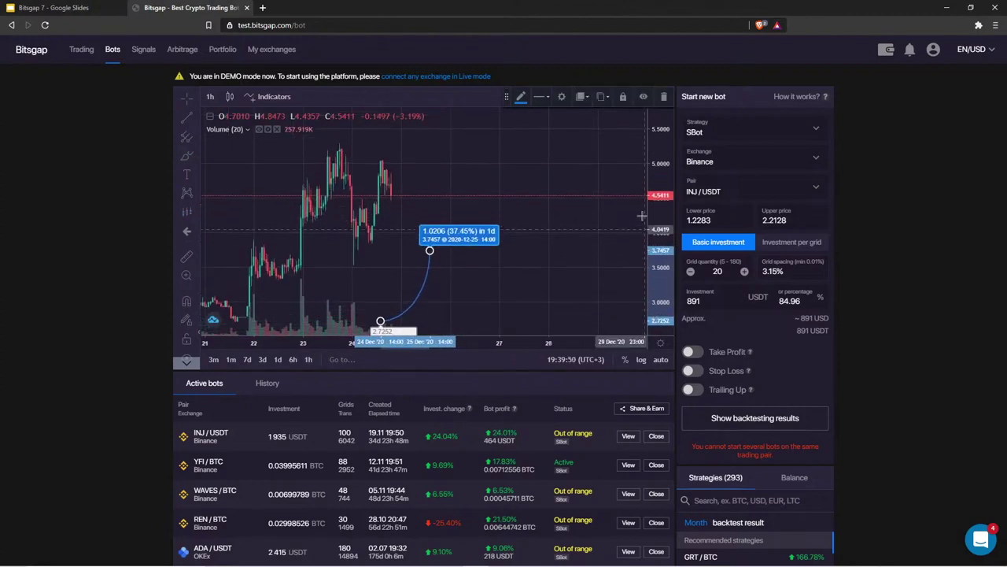
{"action": "left_click", "coordinate": [187, 212]}
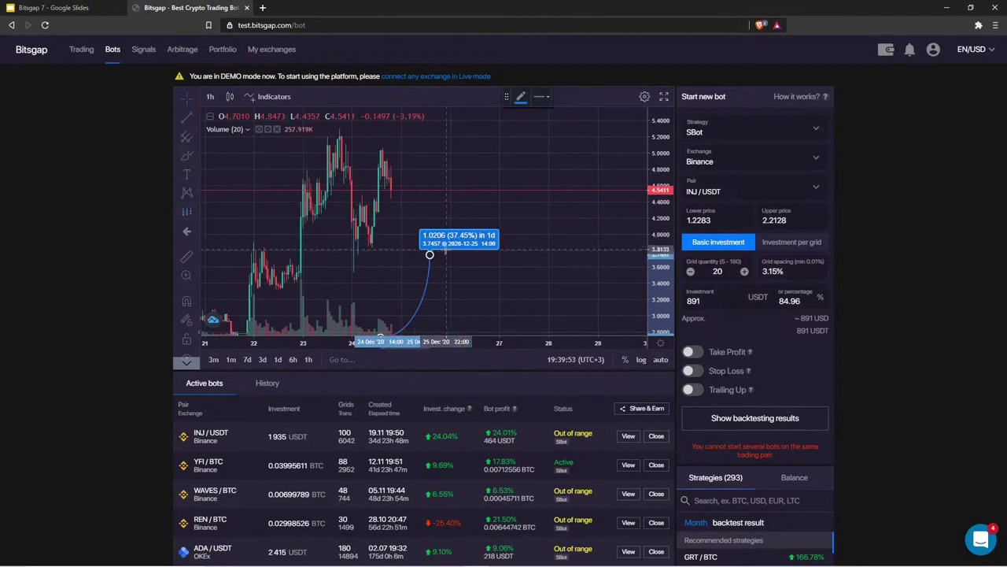
{"action": "left_click", "coordinate": [431, 254]}
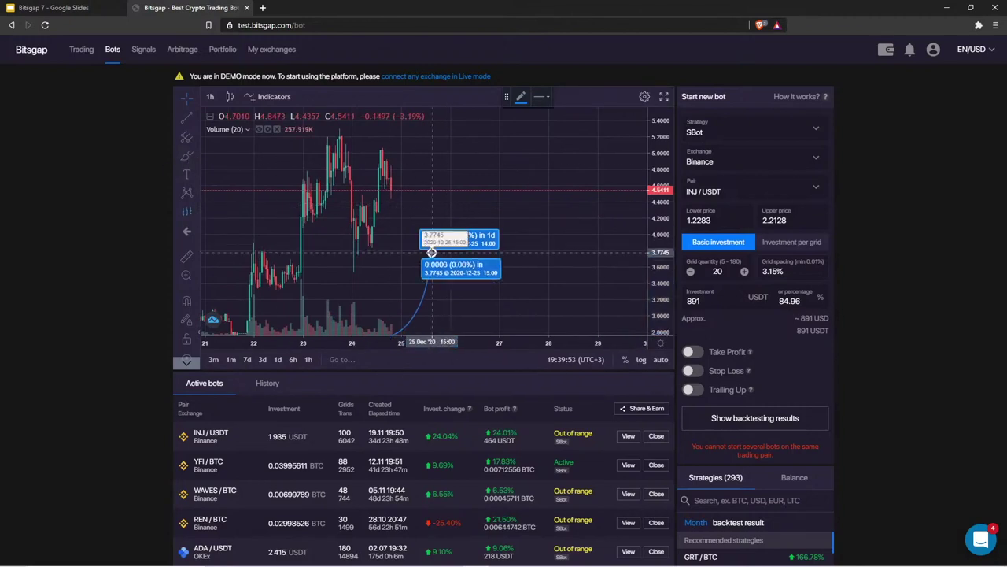
{"action": "left_click", "coordinate": [475, 303]}
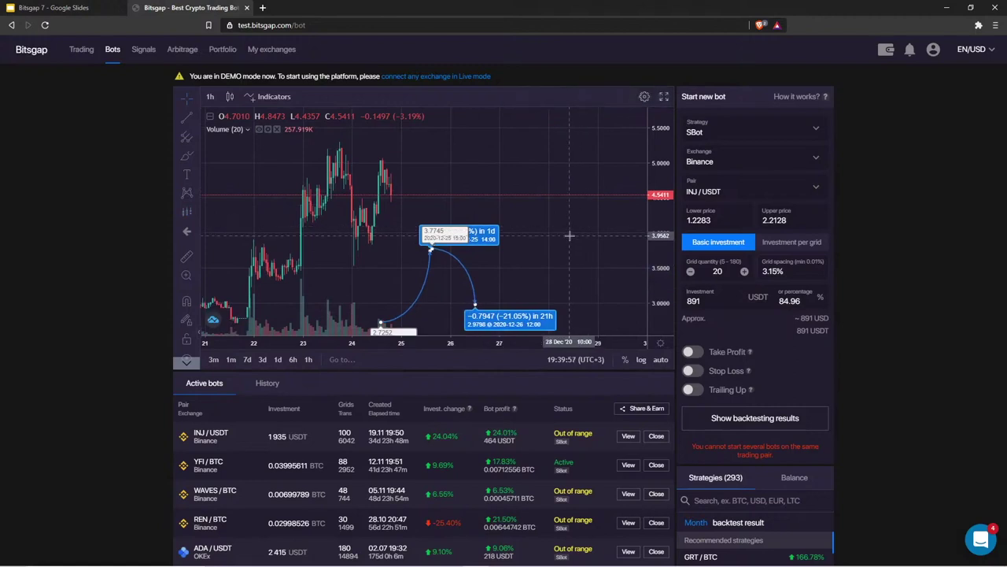
Set the new INJ/USDT bot's grid quantity to 60 and point out its grid spacing
{"action": "left_click_drag", "start_coordinate": [572, 233], "coordinate": [578, 196]}
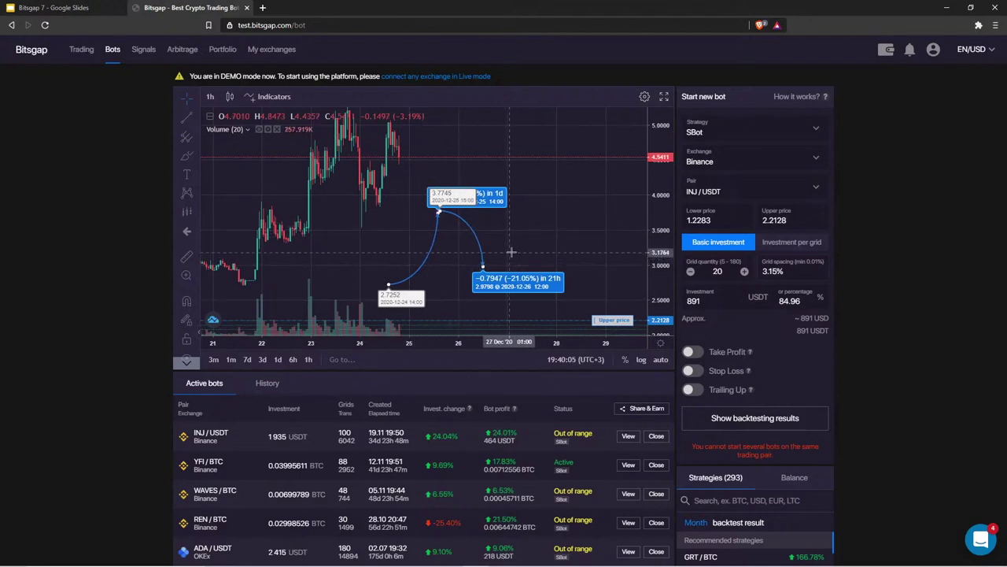
{"action": "double_click", "coordinate": [717, 271]}
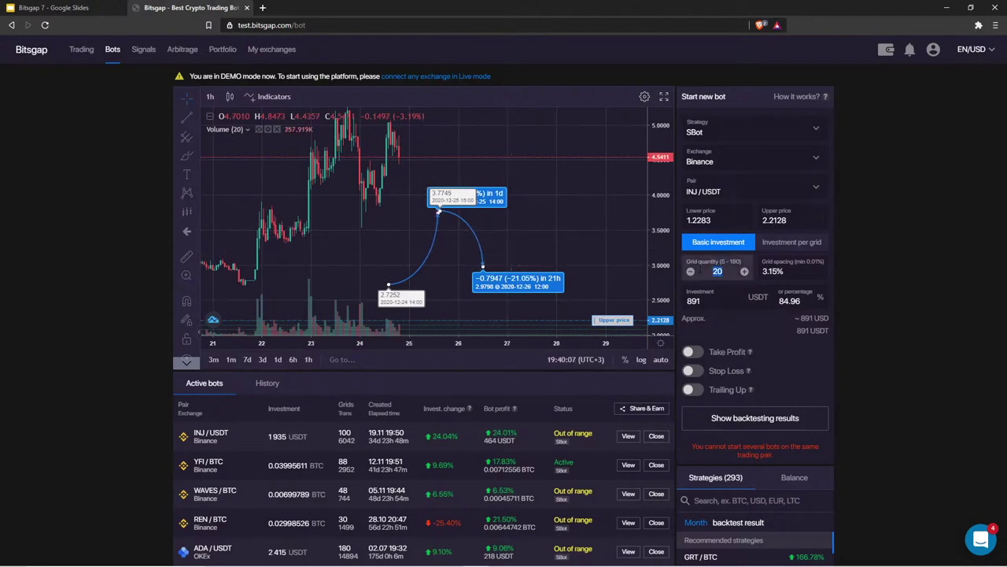
{"action": "type", "text": "10"}
{"action": "left_click", "coordinate": [699, 269]}
{"action": "type", "text": "-"}
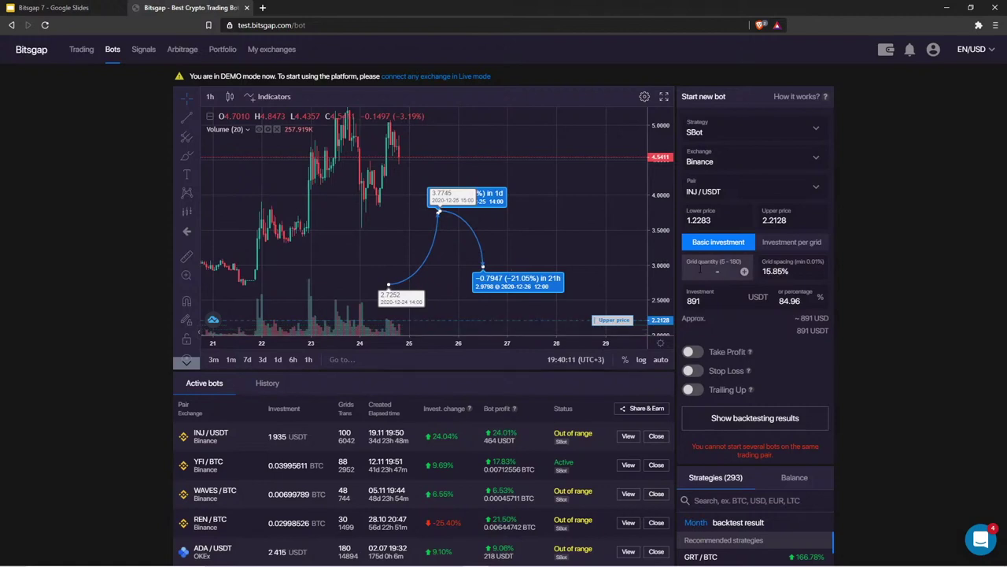
{"action": "type", "text": "60"}
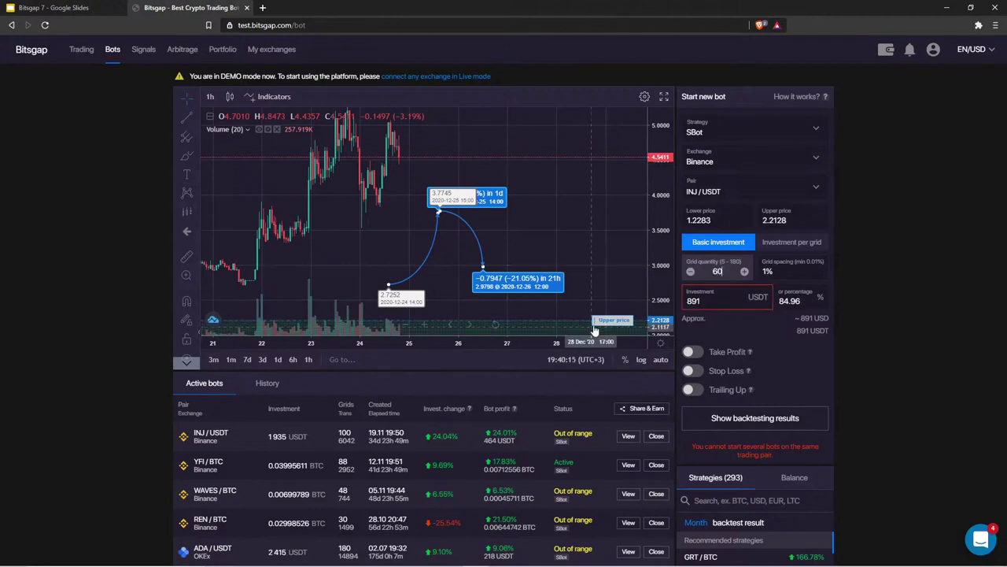
{"action": "left_click_drag", "start_coordinate": [614, 260], "coordinate": [621, 241]}
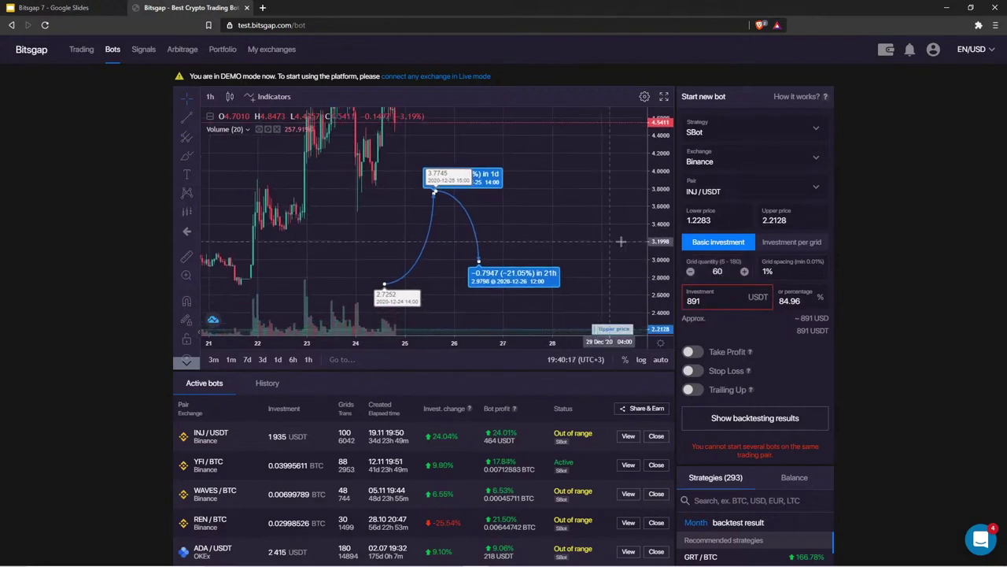
{"action": "left_click", "coordinate": [769, 271]}
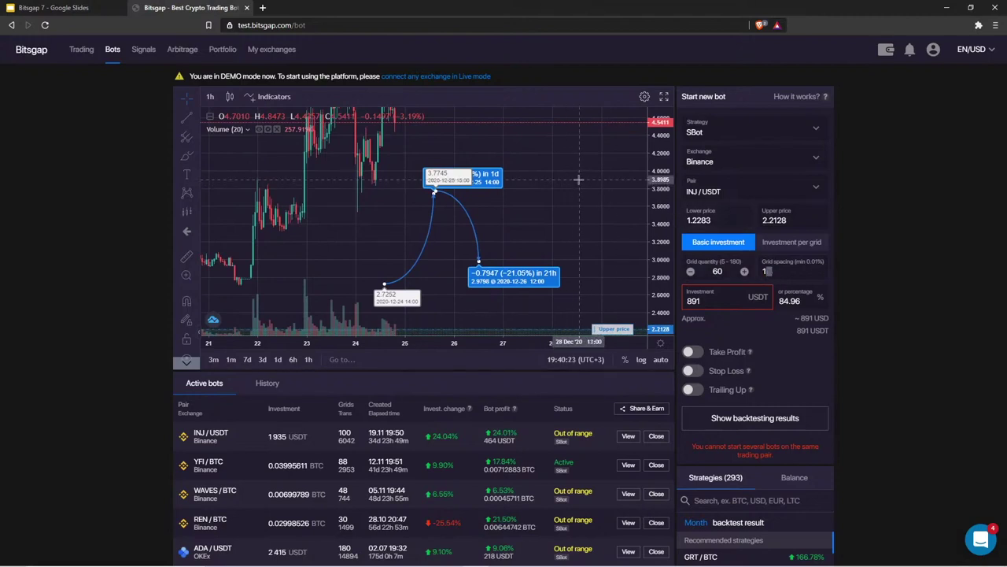
Remove all the forecast drawings from the INJ/USDT chart
{"action": "left_click_drag", "start_coordinate": [580, 173], "coordinate": [449, 162]}
{"action": "right_click", "coordinate": [505, 189]}
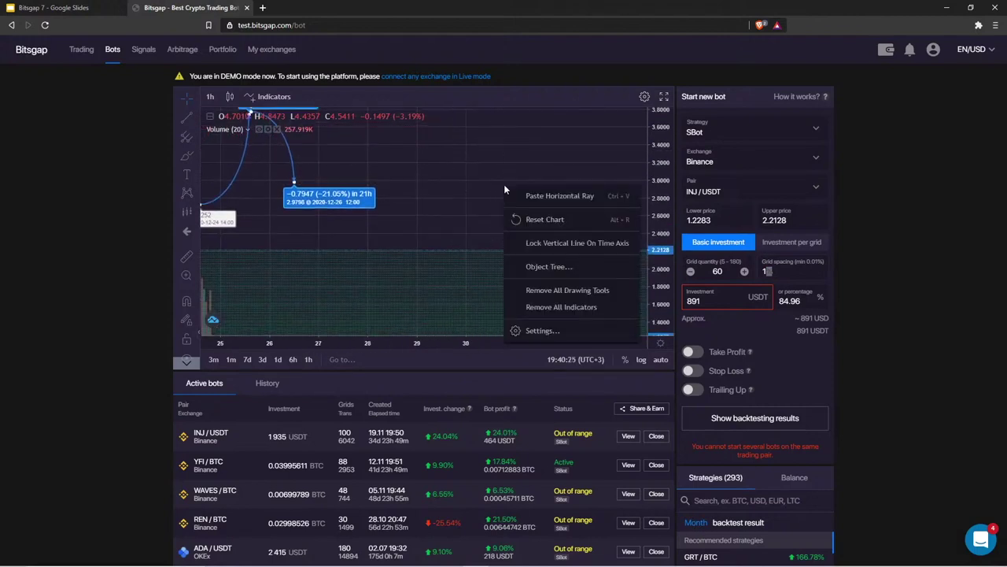
{"action": "left_click", "coordinate": [576, 295]}
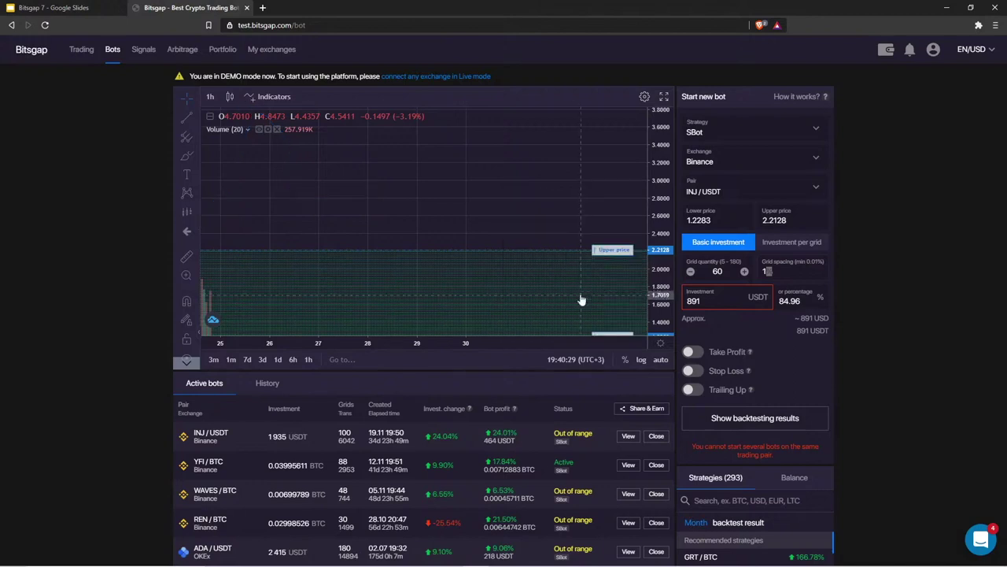
Draw a short forecast curve rising from about 4.8754 to 4.9938 on 28 December, followed by a falling yellow brush stroke
{"action": "left_click", "coordinate": [189, 211]}
{"action": "left_click", "coordinate": [398, 229]}
{"action": "left_click", "coordinate": [416, 220]}
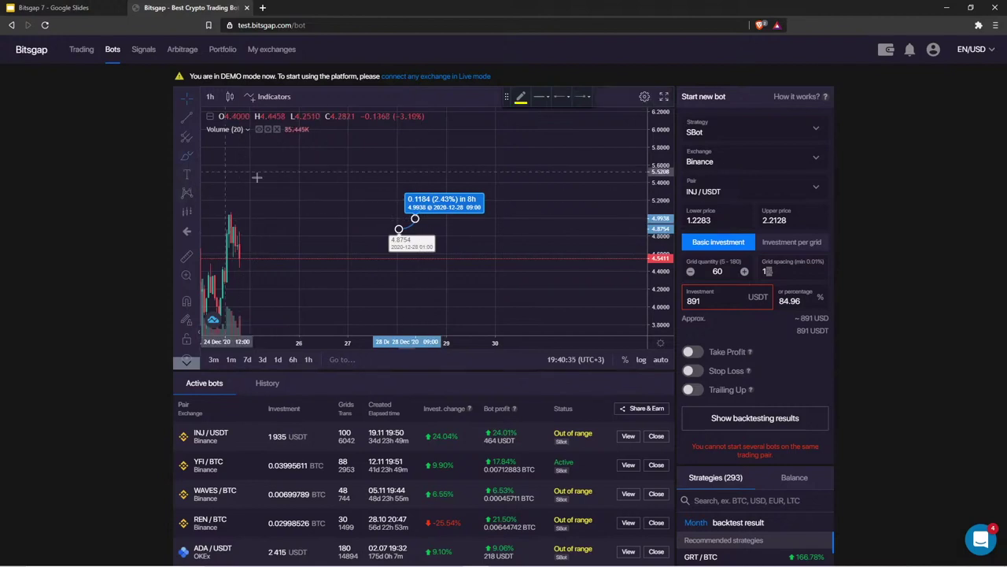
{"action": "left_click", "coordinate": [431, 228]}
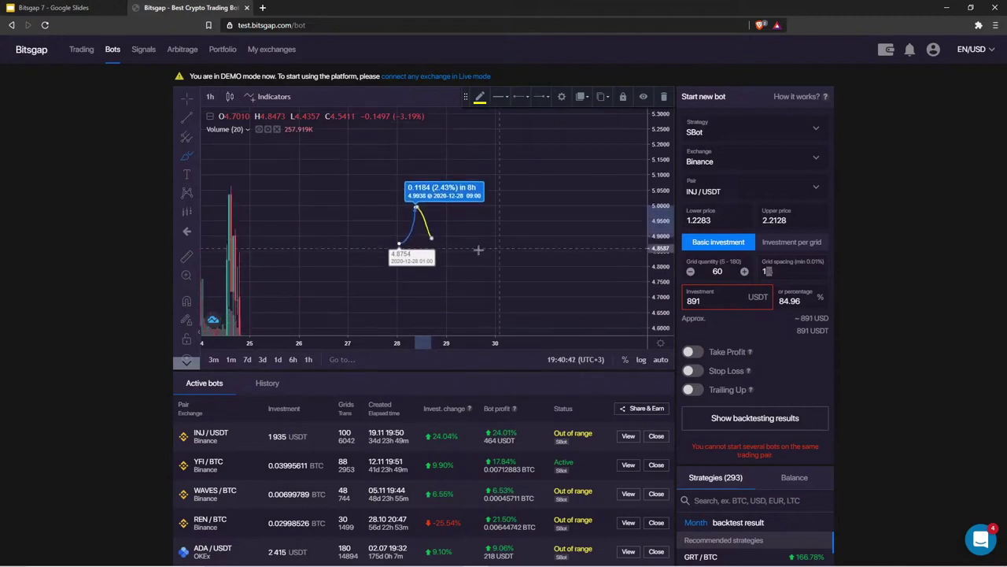
{"action": "scroll", "coordinate": [386, 249], "scroll_direction": "up", "scroll_amount": 3}
{"action": "left_click_drag", "start_coordinate": [387, 250], "coordinate": [573, 252]}
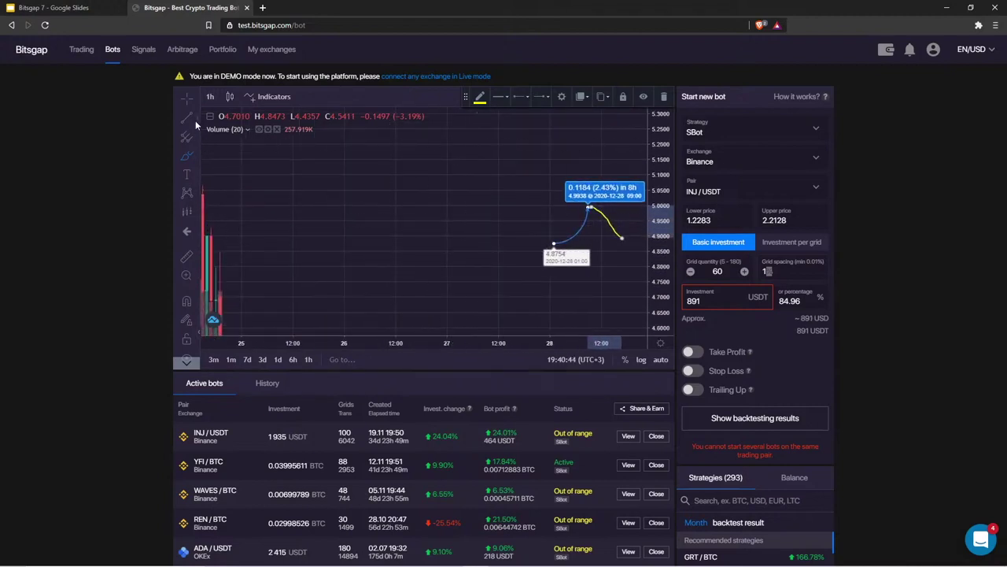
{"action": "left_click", "coordinate": [224, 141]}
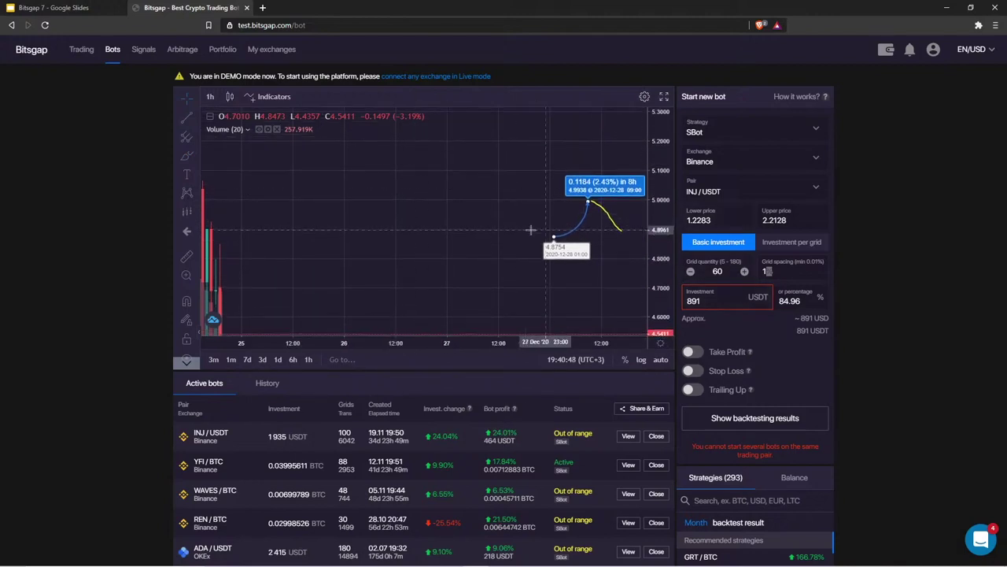
Set the INJ/USDT bot's grid quantity to 100
{"action": "key", "text": "shift+Tab"}
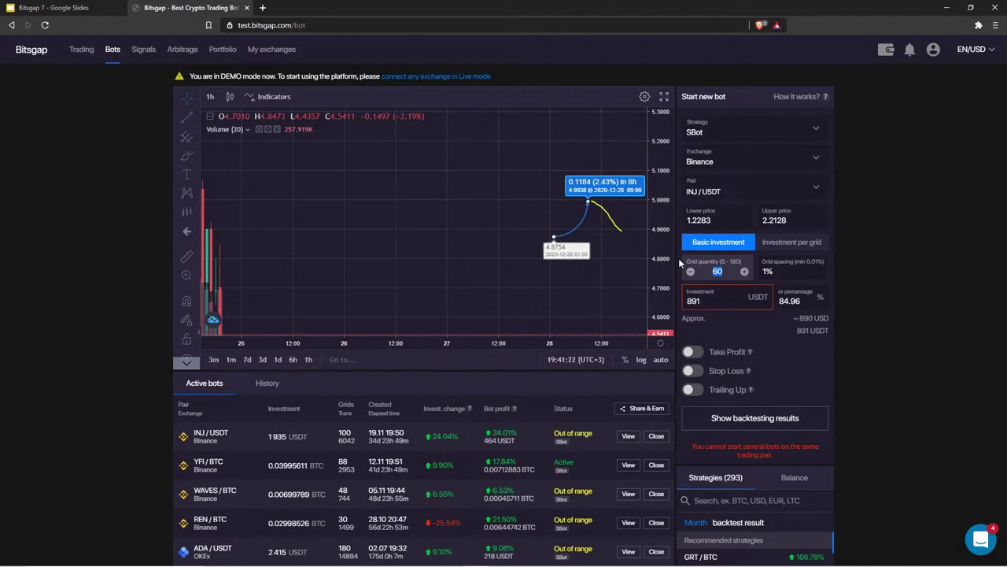
{"action": "key", "text": "BackSpace"}
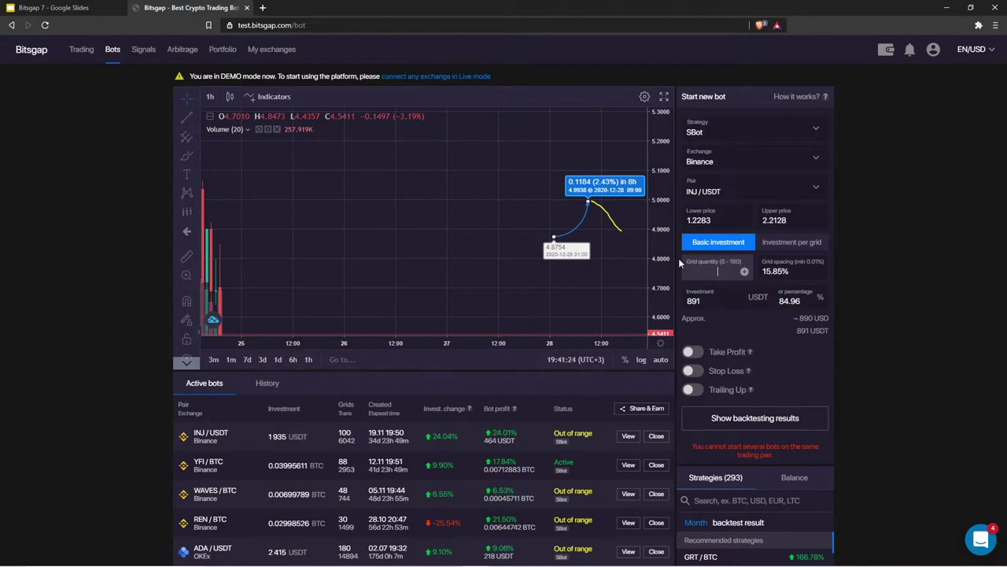
{"action": "type", "text": "100"}
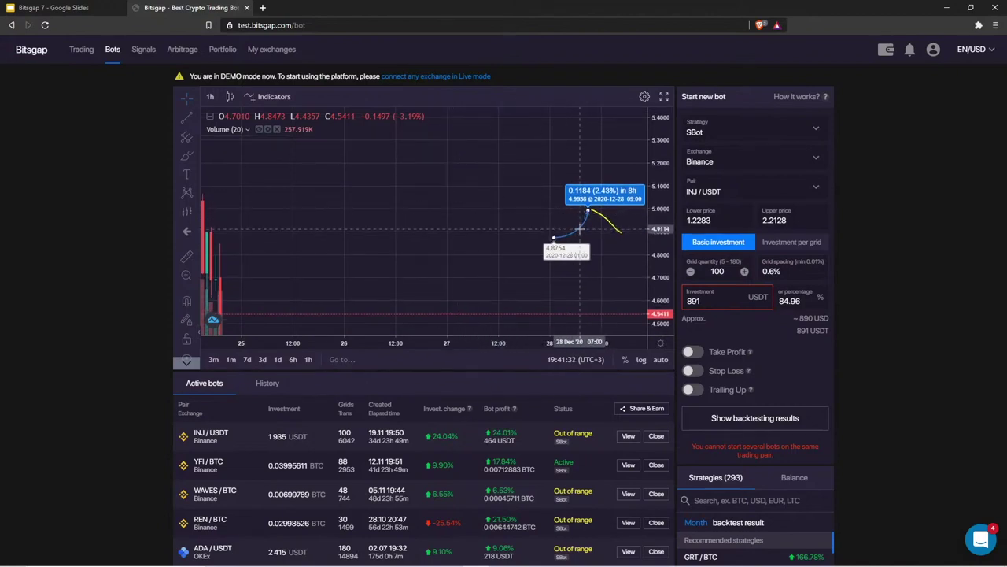
Select the short forecast curve to point it out, and clear all drawings from the chart
{"action": "left_click", "coordinate": [580, 234]}
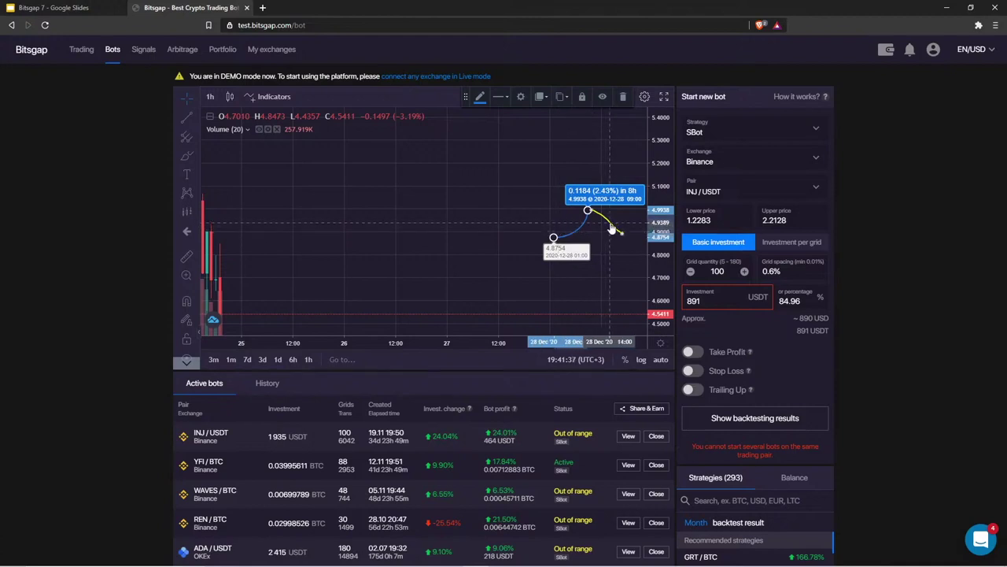
{"action": "right_click", "coordinate": [622, 146]}
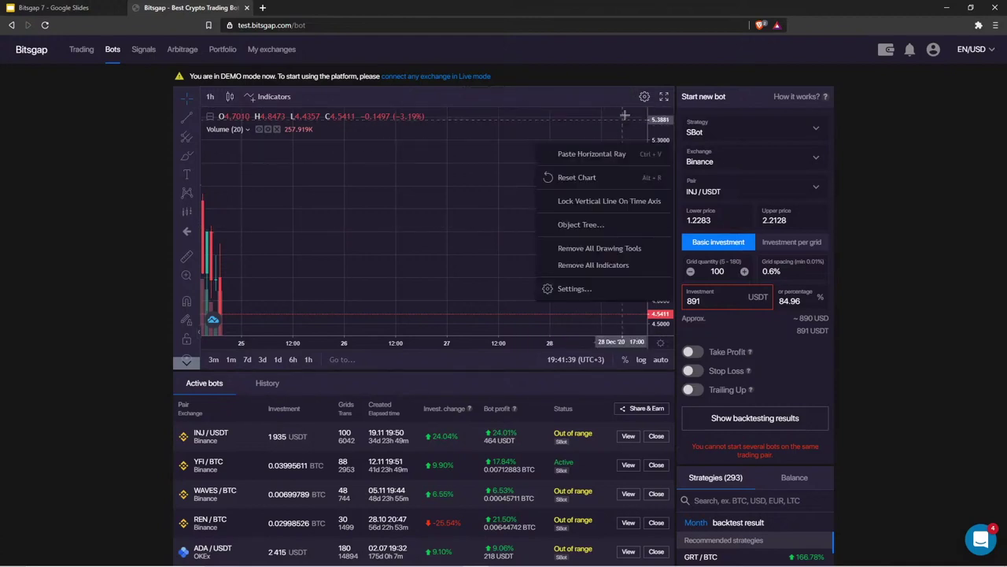
{"action": "left_click", "coordinate": [625, 115]}
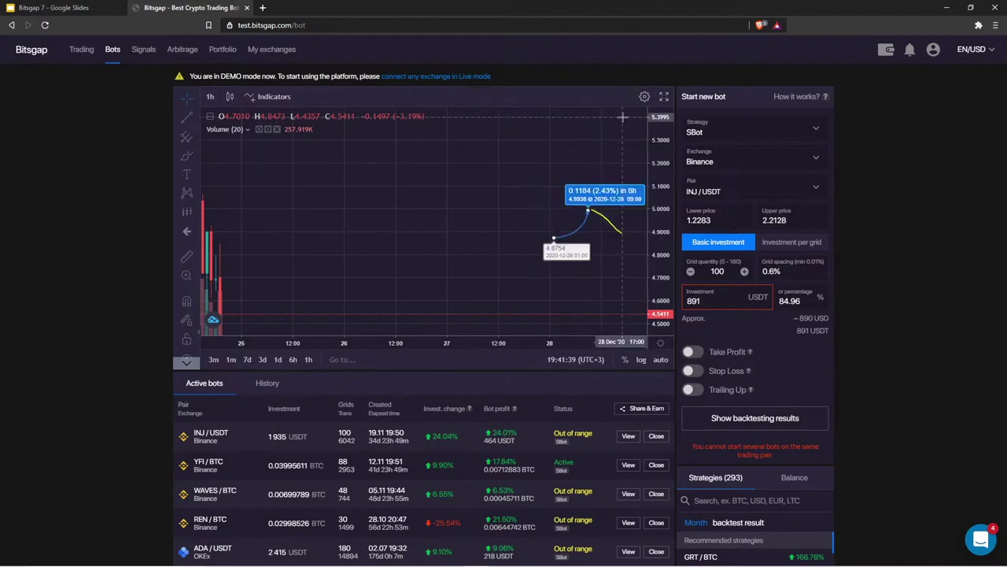
{"action": "right_click", "coordinate": [480, 188]}
{"action": "left_click", "coordinate": [527, 288]}
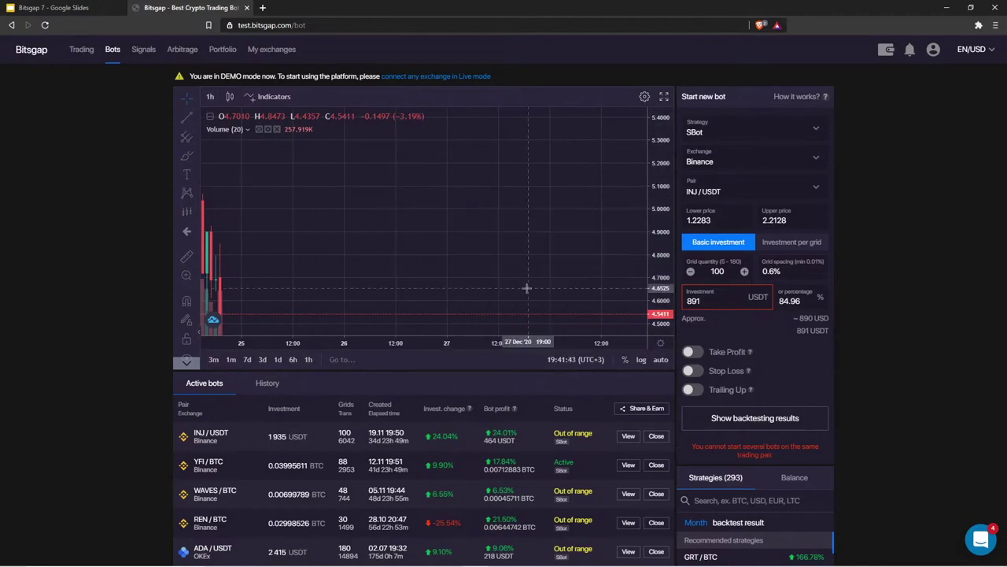
Load the recommended INJ/BTC strategy into the new bot and set its grid quantity to 50
{"action": "scroll", "coordinate": [724, 388], "scroll_direction": "down", "scroll_amount": 3}
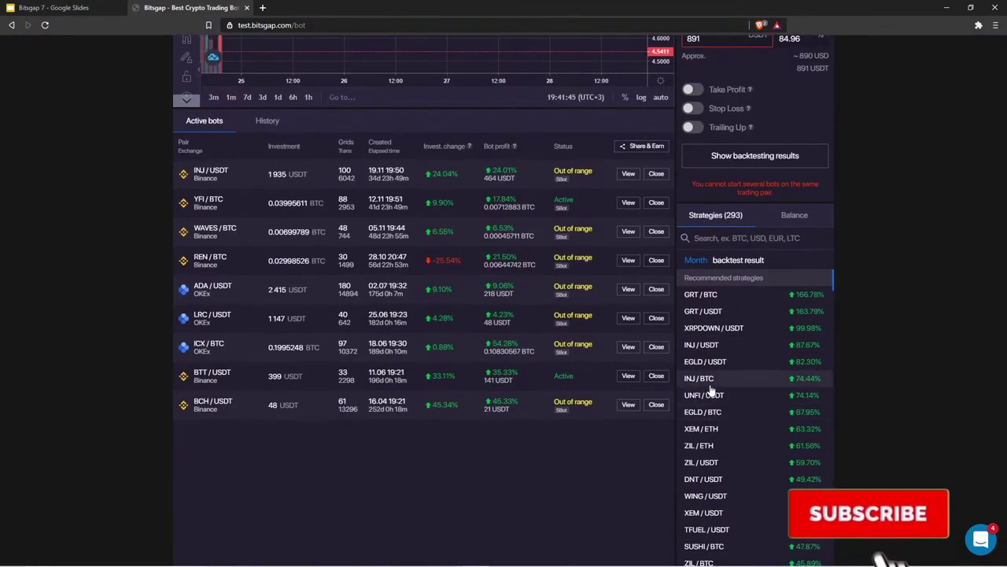
{"action": "left_click", "coordinate": [711, 384]}
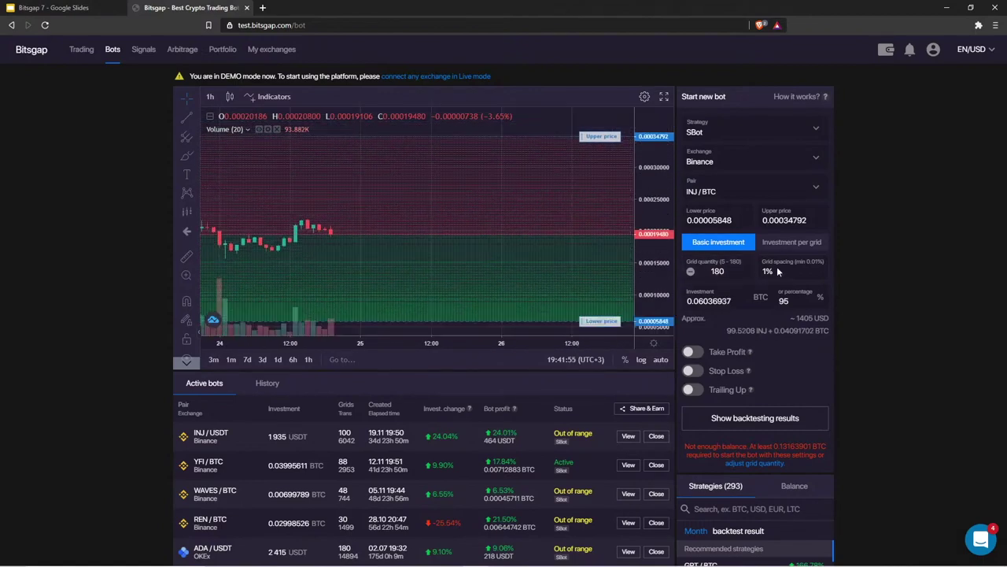
{"action": "double_click", "coordinate": [718, 271]}
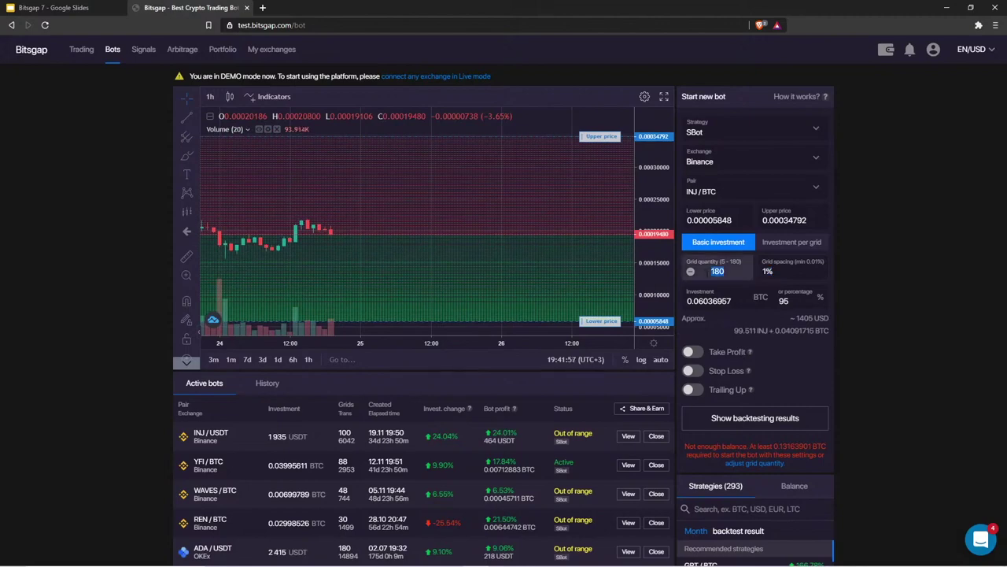
{"action": "left_click", "coordinate": [733, 270]}
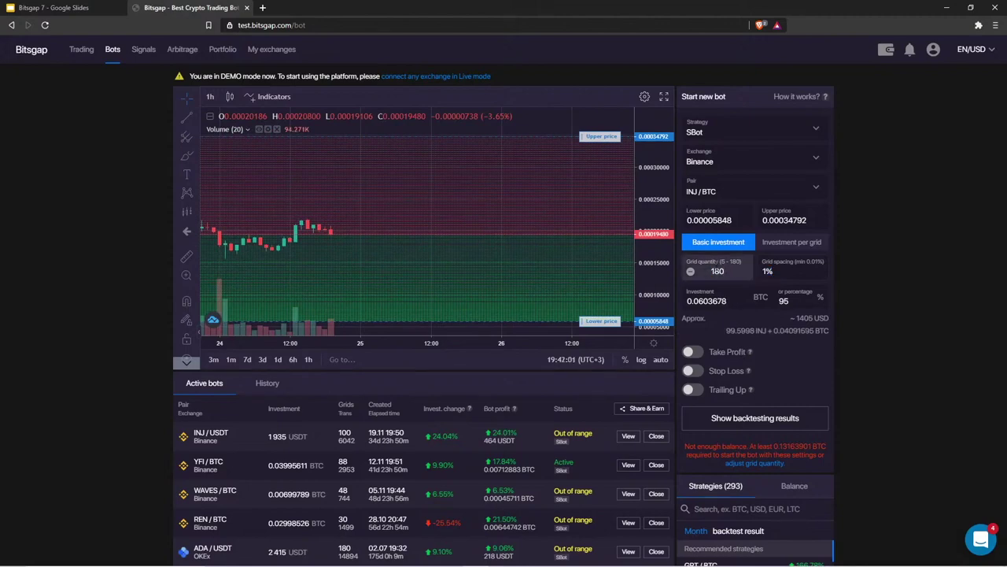
{"action": "double_click", "coordinate": [714, 271]}
{"action": "type", "text": "50"}
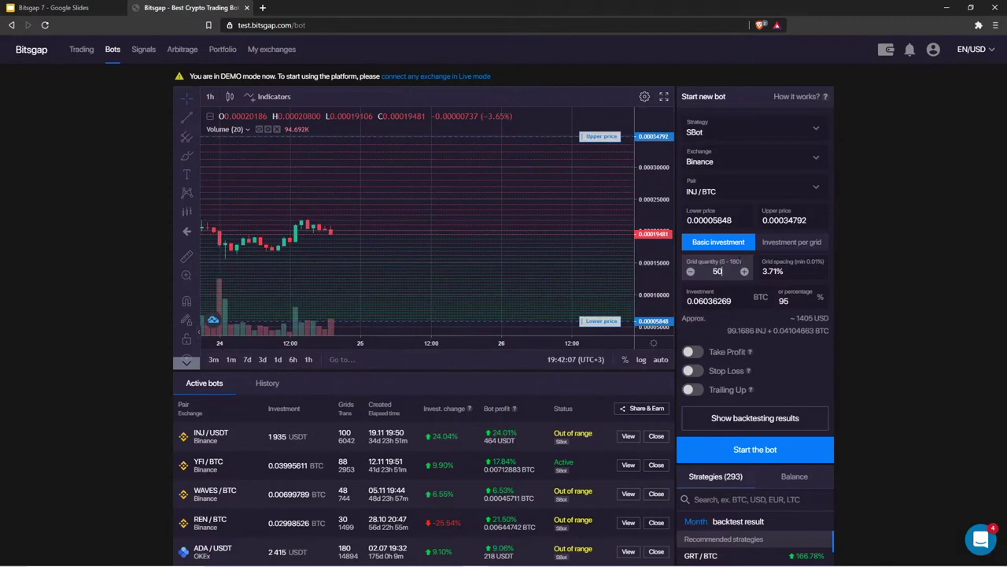
Set the INJ/BTC bot's grid quantity to 6
{"action": "left_click", "coordinate": [794, 272]}
{"action": "left_click_drag", "start_coordinate": [654, 284], "coordinate": [652, 177]}
{"action": "scroll", "coordinate": [382, 196], "scroll_direction": "down", "scroll_amount": 3}
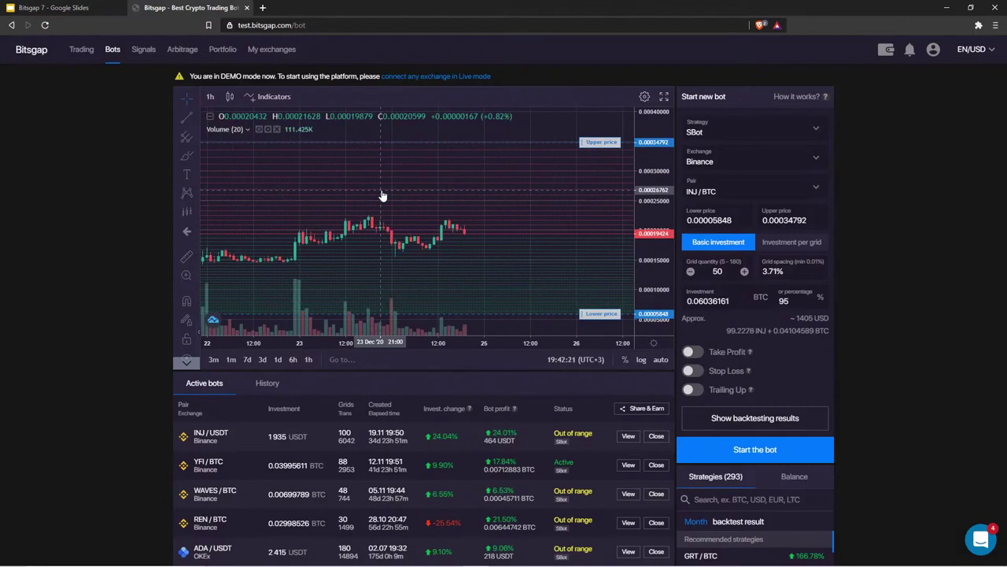
{"action": "double_click", "coordinate": [717, 271]}
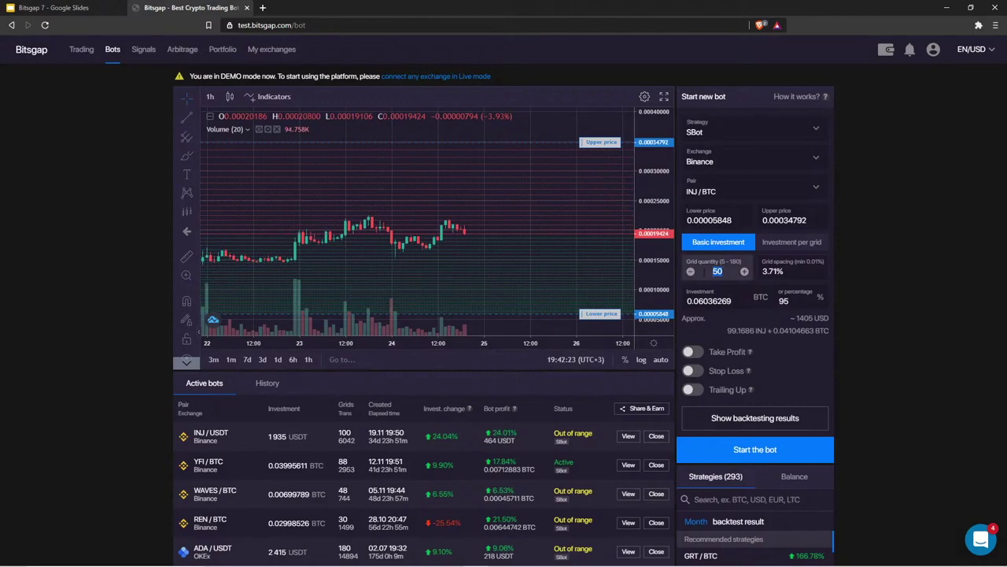
{"action": "type", "text": "6"}
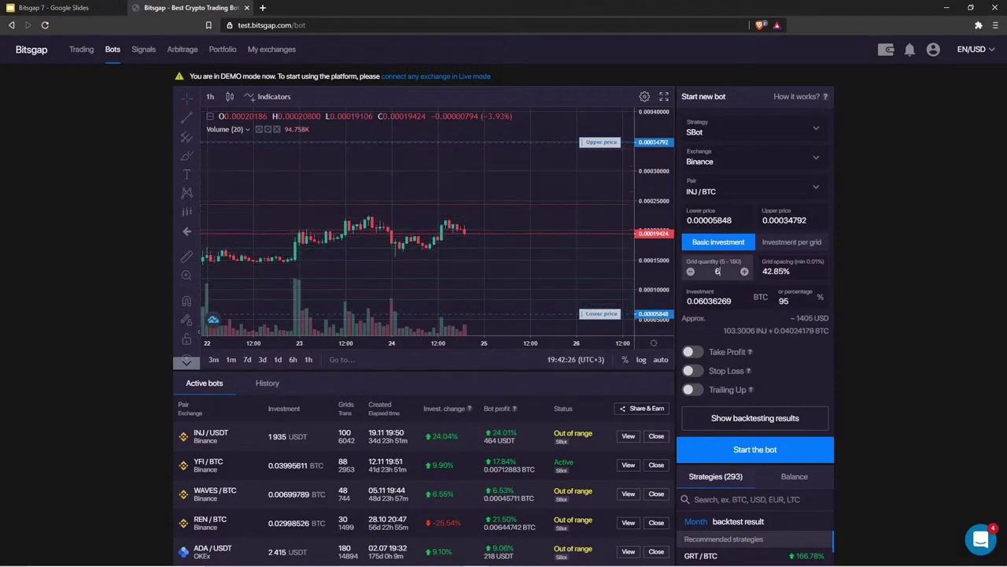
Try a grid quantity of 60, clear it down to the minimum of 5, and highlight the grid spacing value
{"action": "key", "text": "BackSpace"}
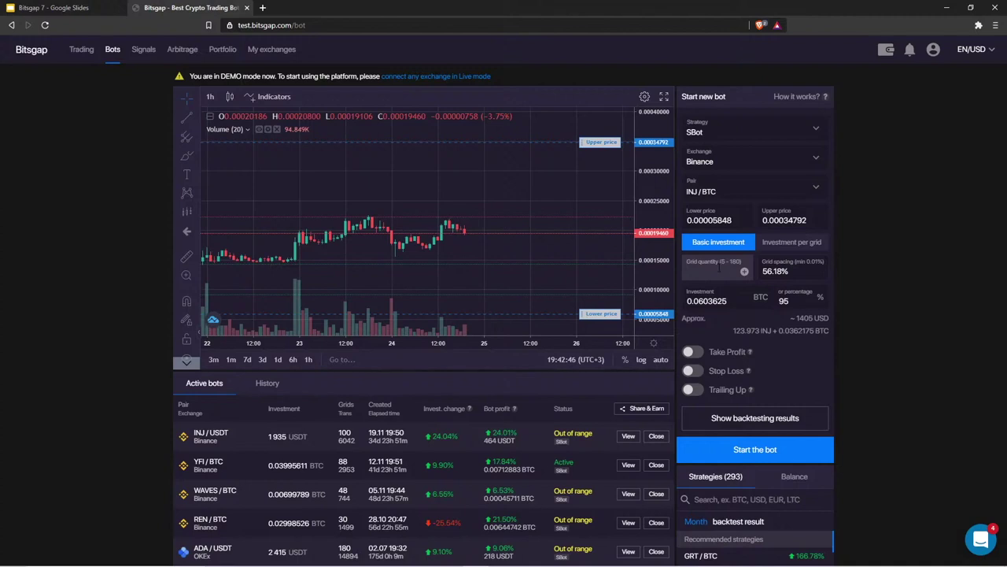
{"action": "type", "text": "60"}
{"action": "key", "text": "BackSpace"}
{"action": "key", "text": "BackSpace"}
{"action": "scroll", "coordinate": [539, 296], "scroll_direction": "down", "scroll_amount": 2}
{"action": "left_click", "coordinate": [539, 297]}
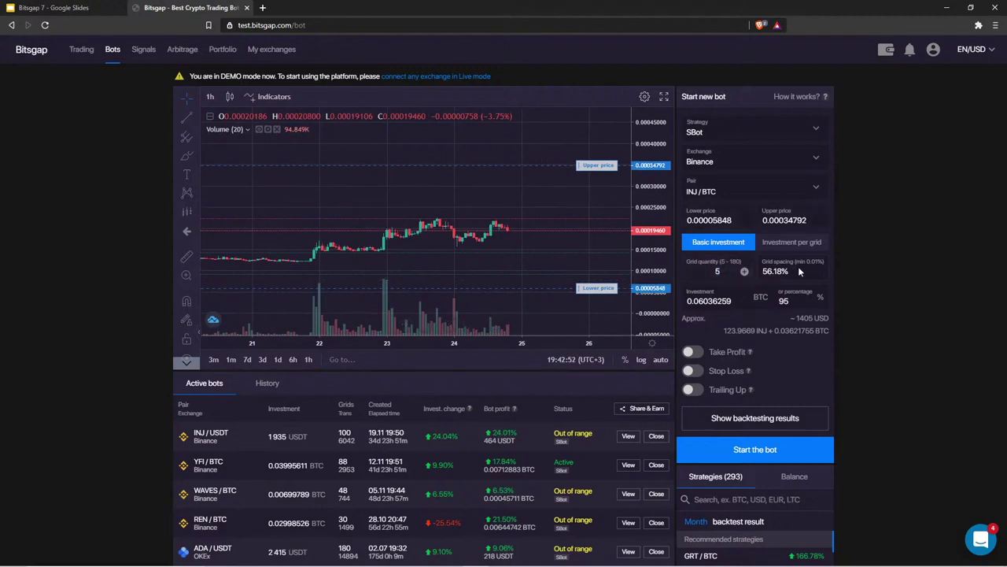
{"action": "left_click_drag", "start_coordinate": [798, 271], "coordinate": [761, 273]}
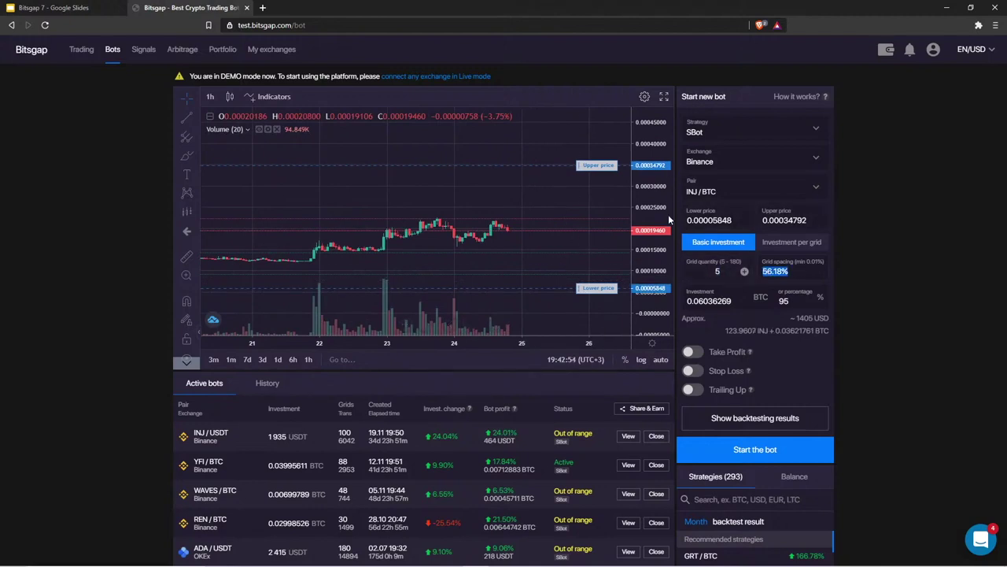
{"action": "left_click_drag", "start_coordinate": [668, 214], "coordinate": [665, 236]}
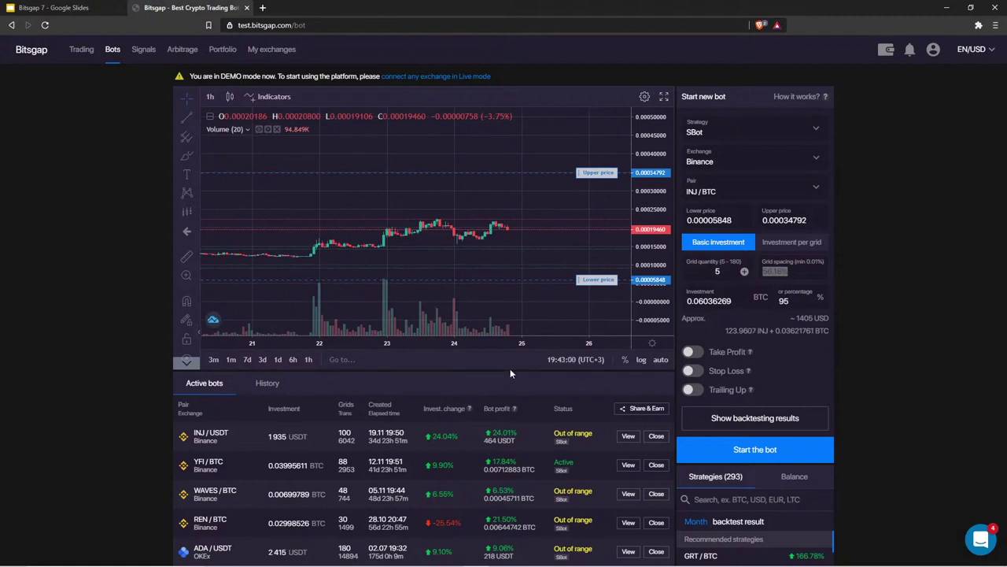
Review the active bots' results and check the YFI/BTC bot's profit in USD
{"action": "scroll", "coordinate": [510, 368], "scroll_direction": "down", "scroll_amount": 2}
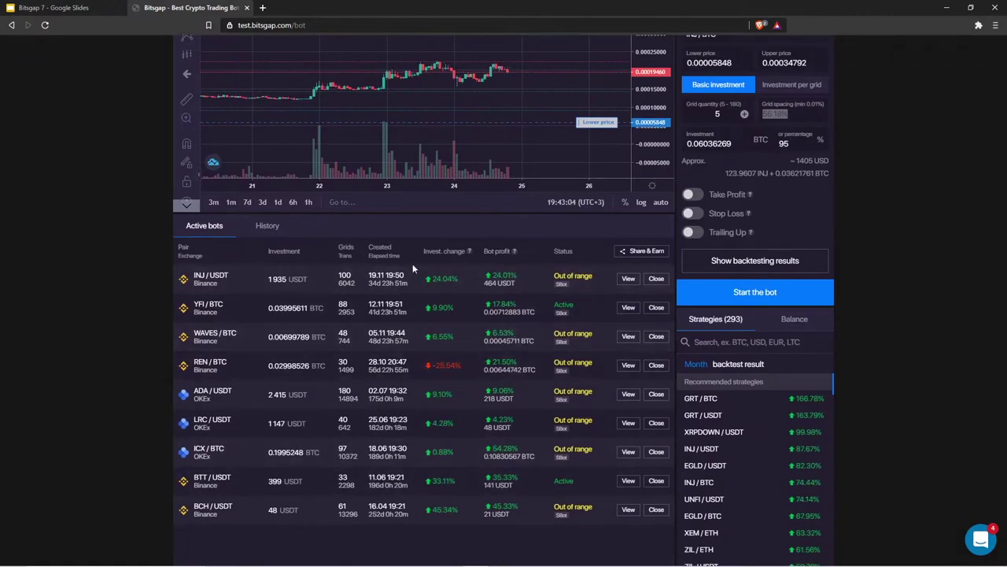
{"action": "scroll", "coordinate": [418, 410], "scroll_direction": "up", "scroll_amount": 3}
{"action": "scroll", "coordinate": [410, 368], "scroll_direction": "down", "scroll_amount": 1}
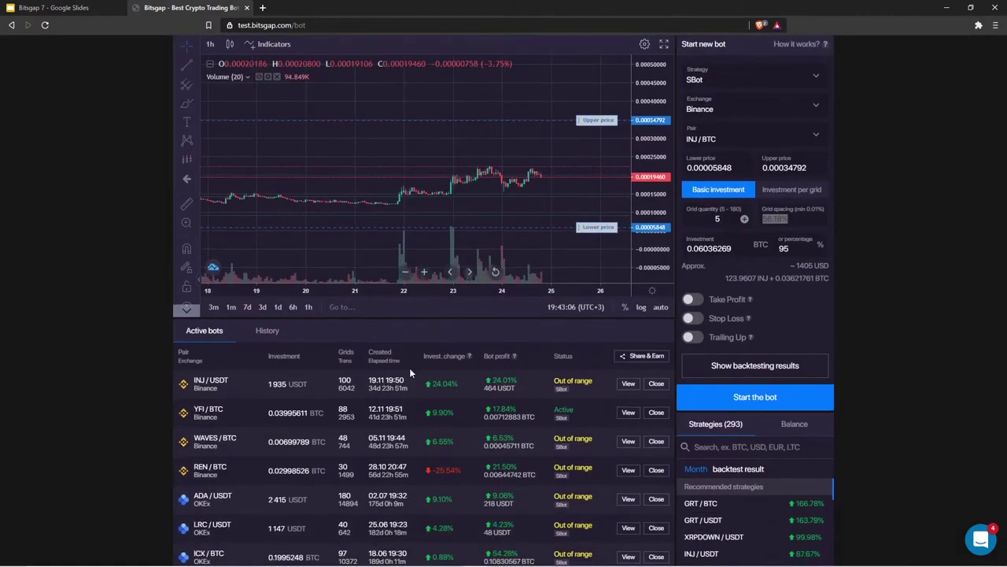
{"action": "scroll", "coordinate": [410, 367], "scroll_direction": "down", "scroll_amount": 2}
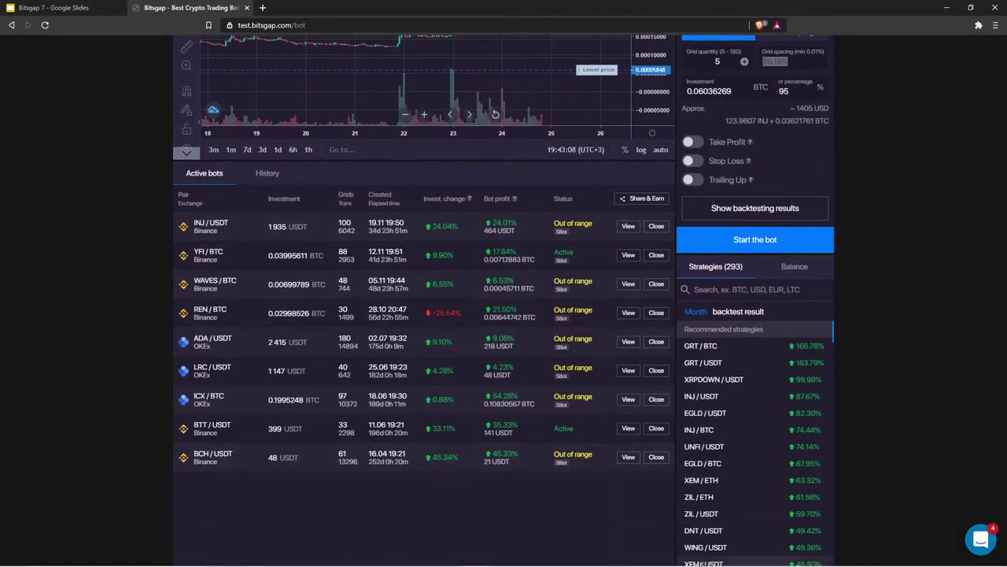
{"action": "mouse_move", "coordinate": [503, 252]}
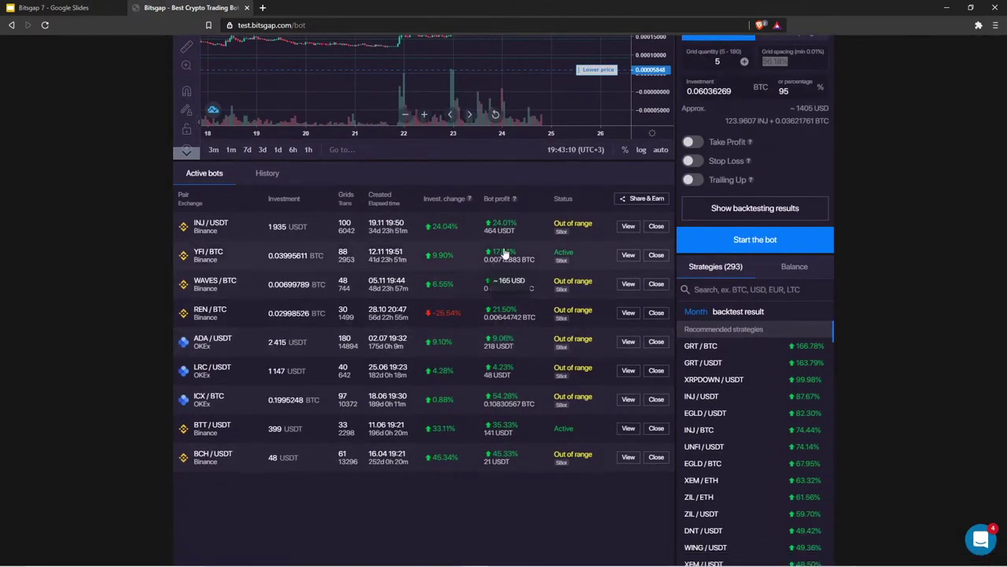
{"action": "scroll", "coordinate": [535, 178], "scroll_direction": "up", "scroll_amount": 3}
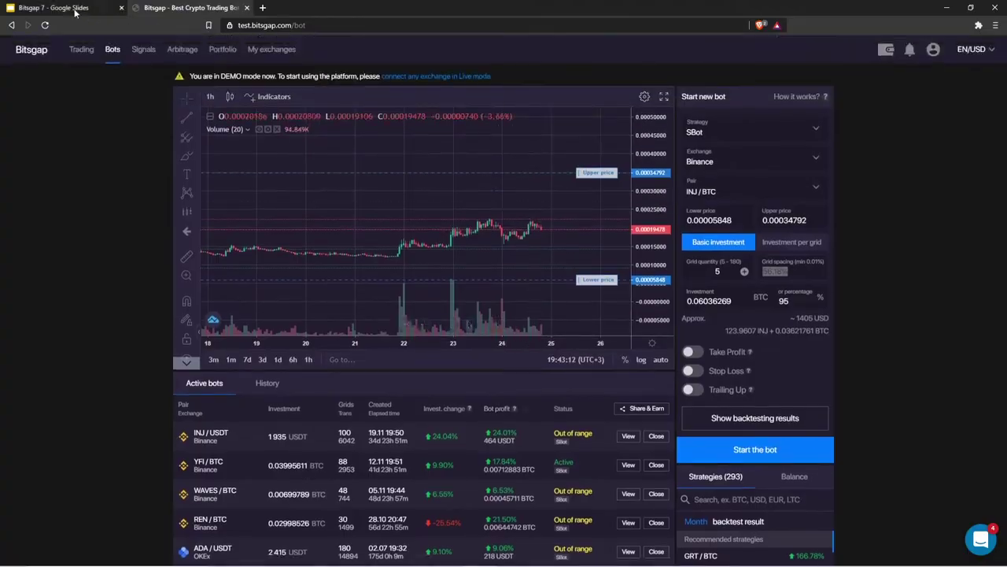
Switch to the Google Slides presentation and reveal the rising channel on the LINKUSDT slide
{"action": "left_click", "coordinate": [76, 11]}
{"action": "key", "text": "Right"}
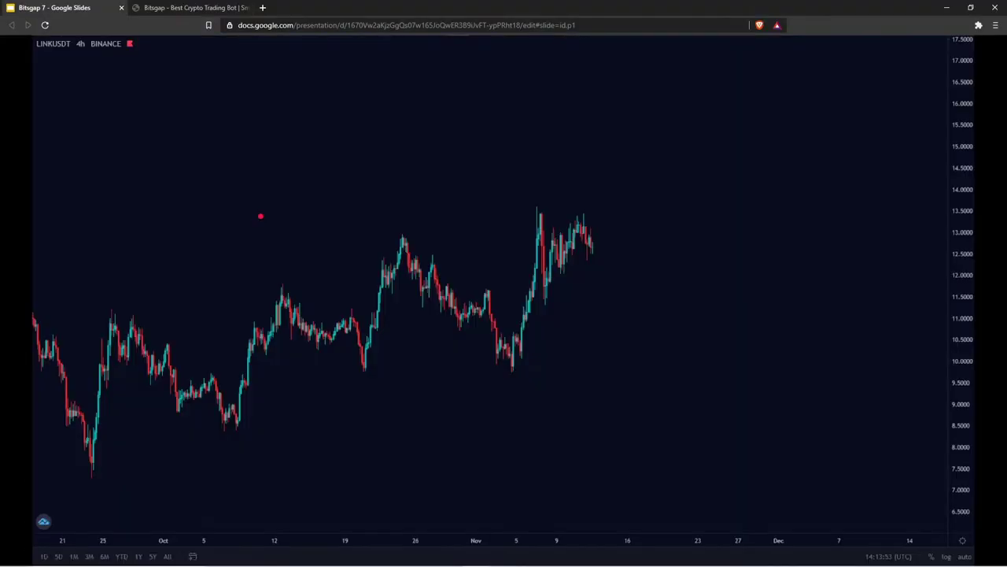
{"action": "key", "text": "Right"}
{"action": "key", "text": "Right"}
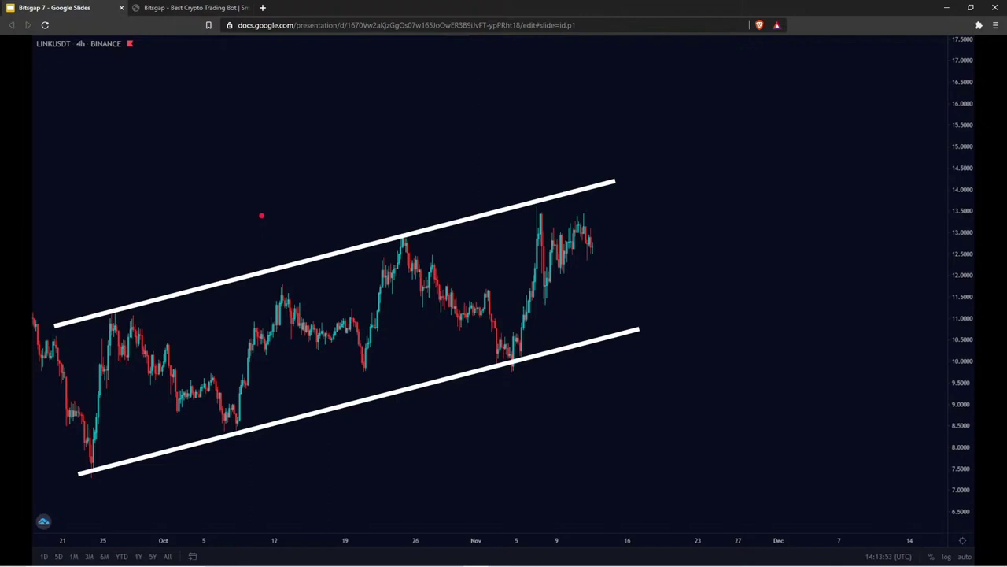
{"action": "key", "text": "Right"}
{"action": "key", "text": "Right"}
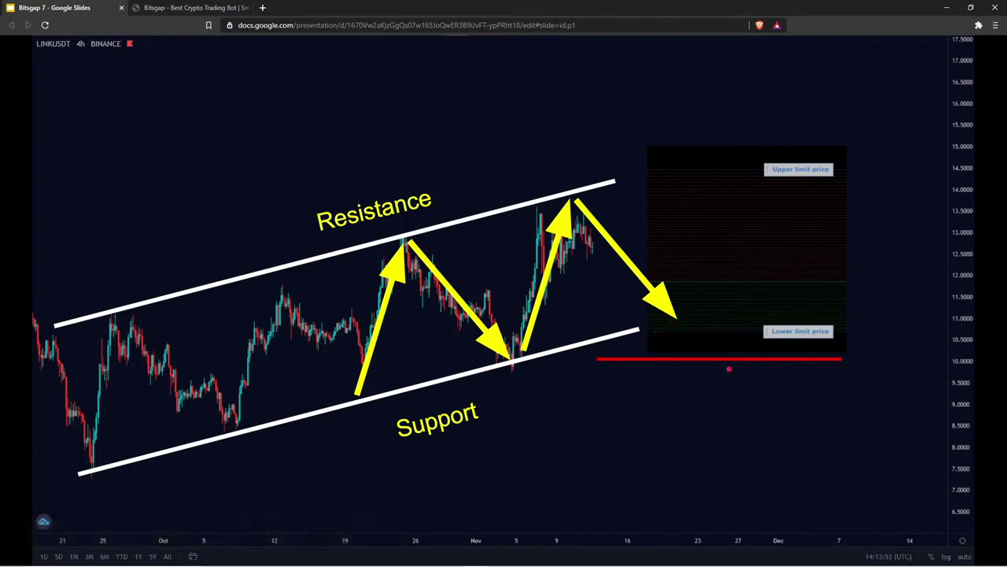
Present the five-point trend line slide with its pattern diagram and grid range, and advance to the Classic bot configuration slide
{"action": "left_click", "coordinate": [694, 433]}
{"action": "left_click", "coordinate": [694, 434]}
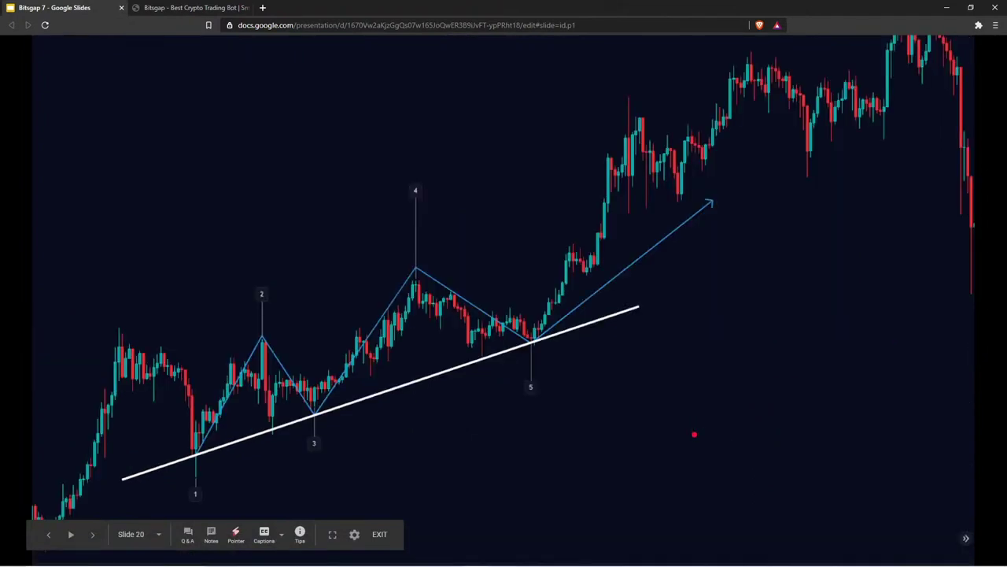
{"action": "left_click", "coordinate": [694, 434]}
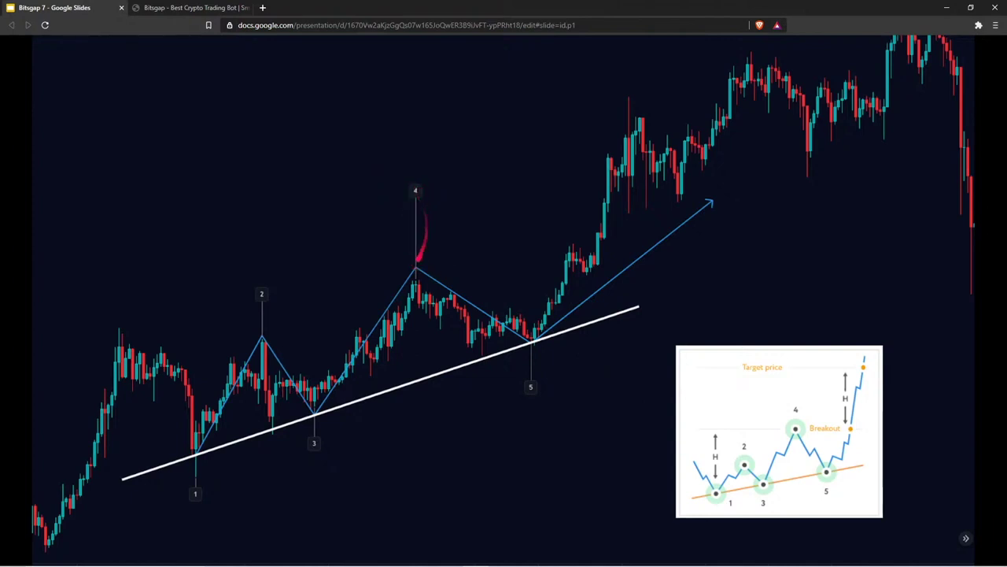
{"action": "left_click", "coordinate": [415, 266]}
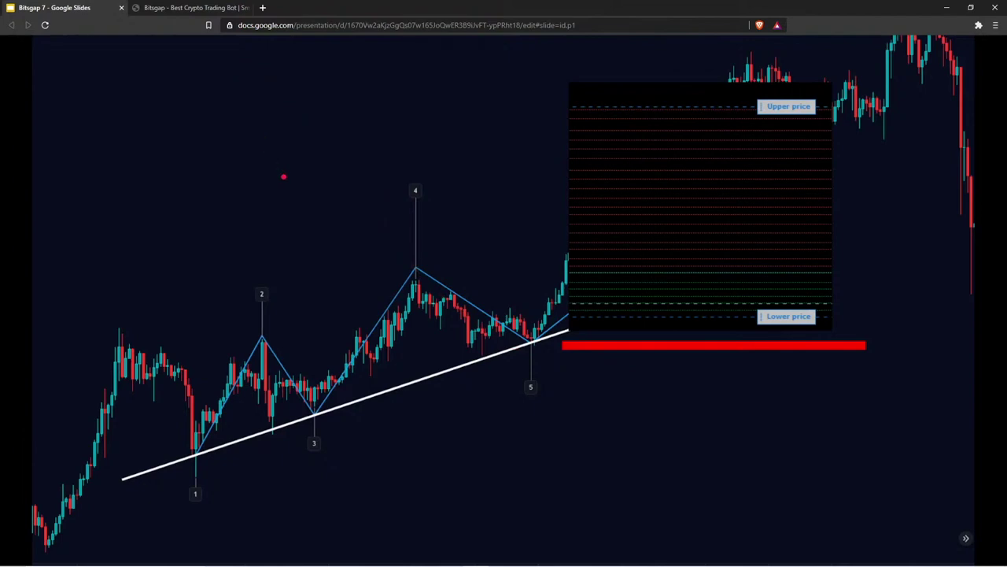
{"action": "key", "text": "Right"}
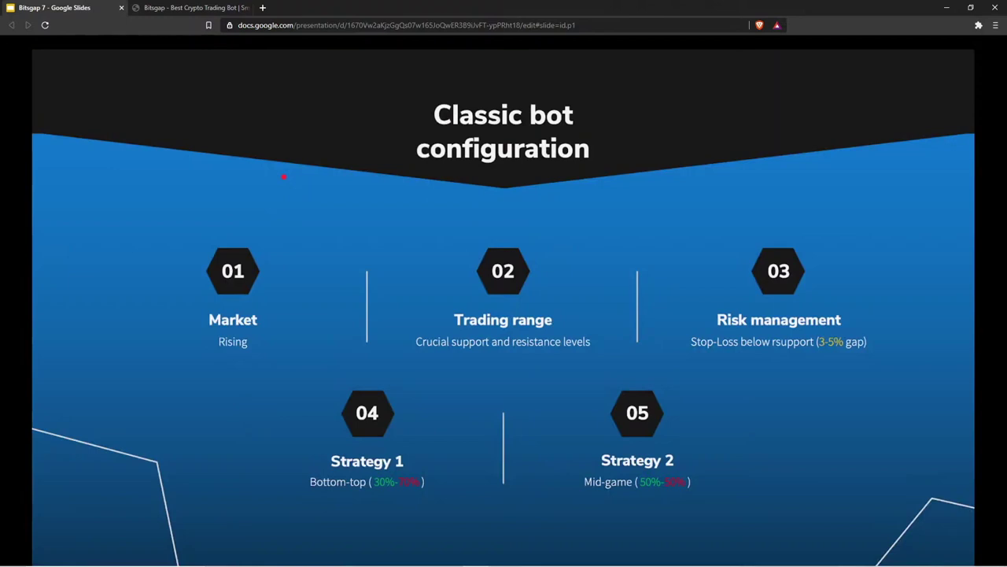
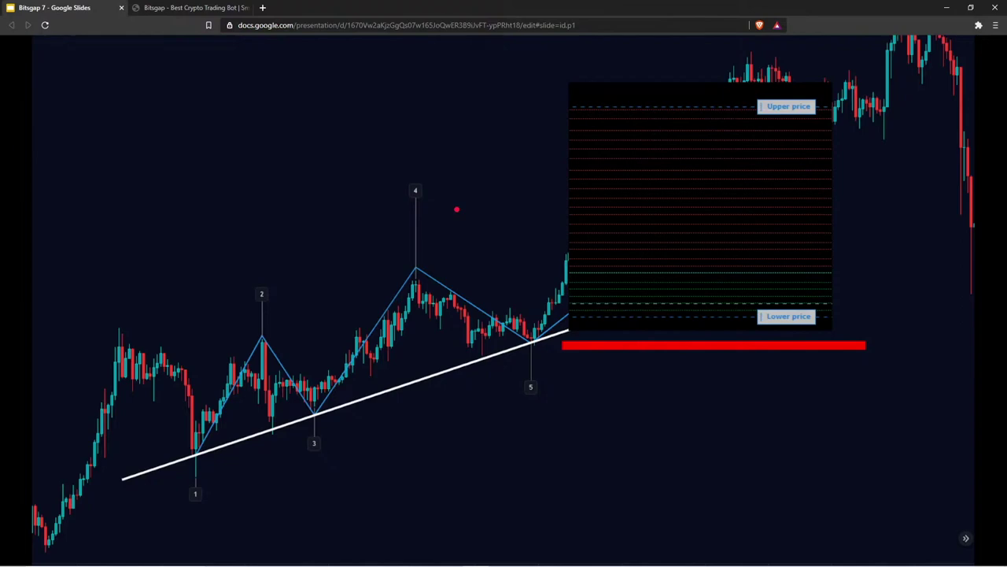
Flip back and forth between the slides around the Initial Trading Range slide
{"action": "key", "text": "Left"}
{"action": "key", "text": "Right"}
{"action": "key", "text": "Left"}
{"action": "key", "text": "Right"}
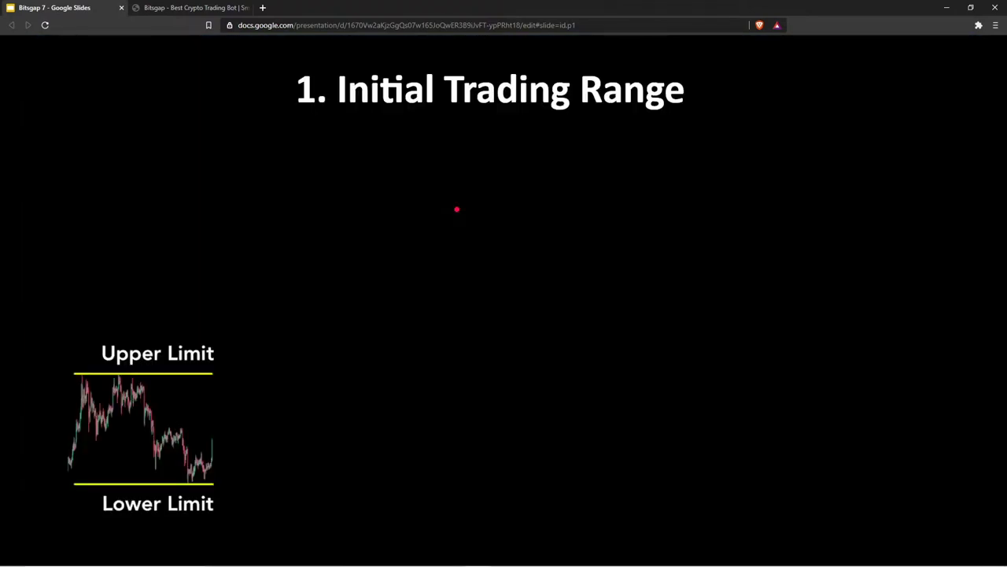
{"action": "key", "text": "Left"}
Switch to the Bitsgap bot page and search the new bot's trading pairs for BTC/USDT
{"action": "left_click", "coordinate": [189, 8]}
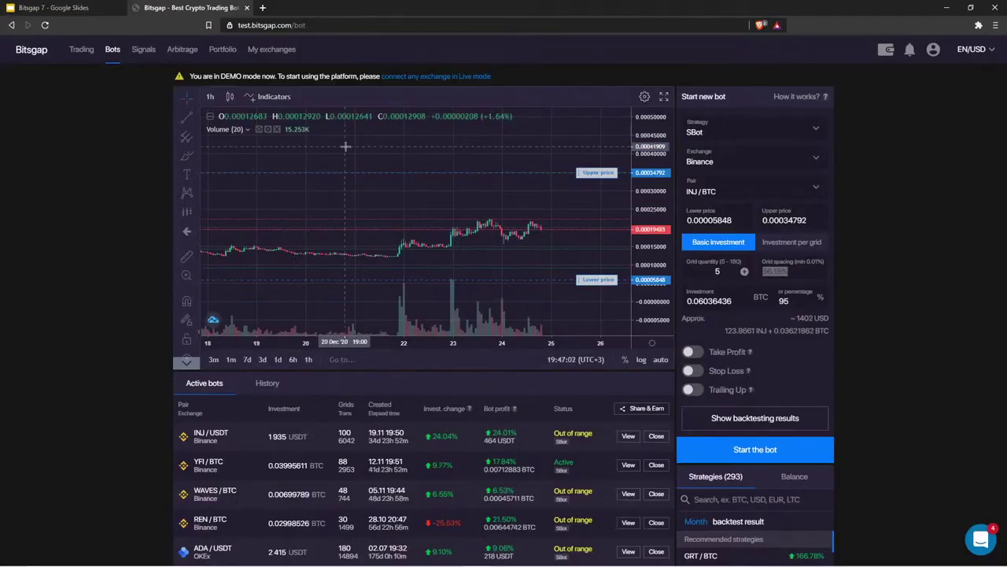
{"action": "scroll", "coordinate": [446, 163], "scroll_direction": "right", "scroll_amount": 5}
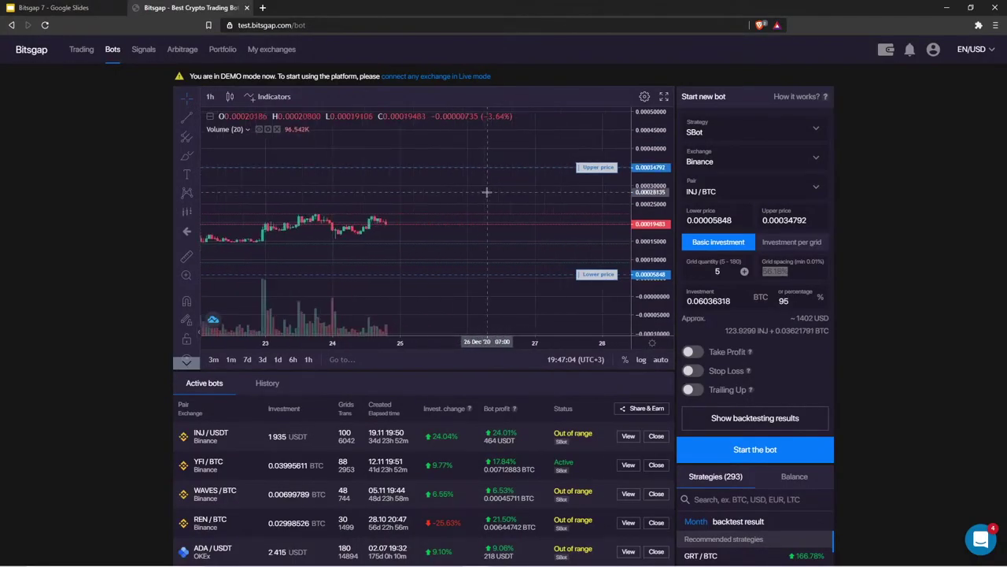
{"action": "scroll", "coordinate": [486, 191], "scroll_direction": "down", "scroll_amount": 5}
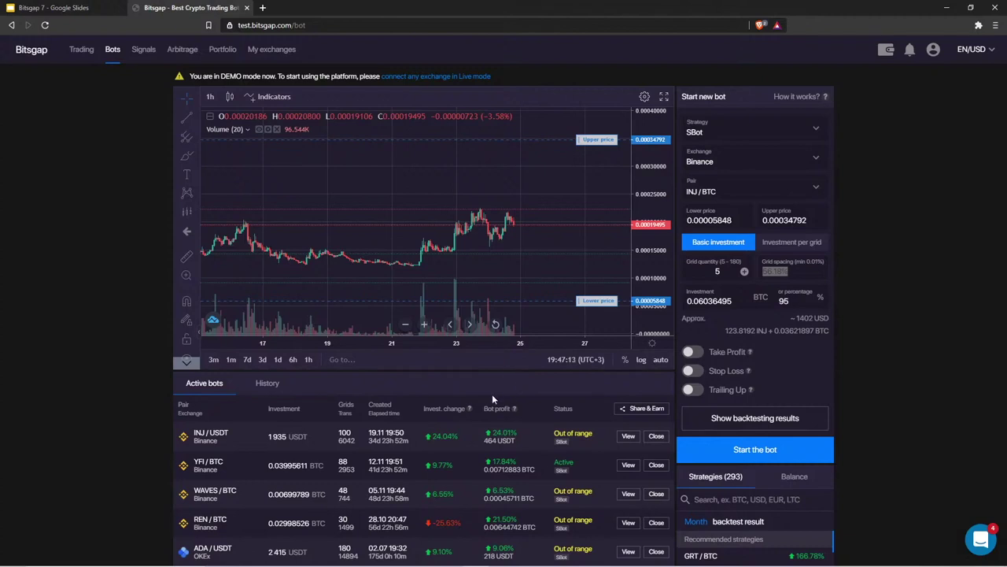
{"action": "left_click", "coordinate": [705, 190]}
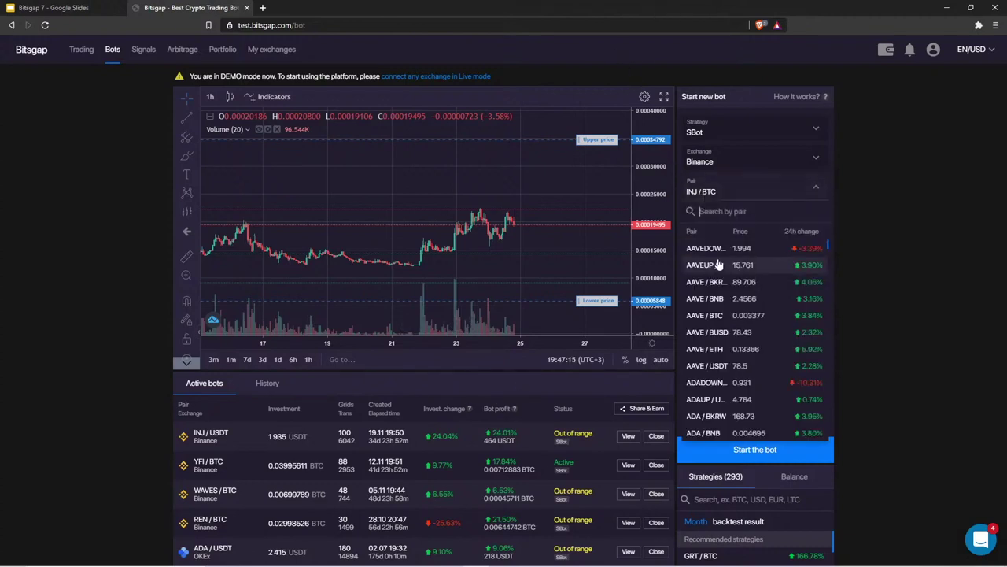
{"action": "left_click", "coordinate": [736, 209]}
{"action": "type", "text": "BTC/"}
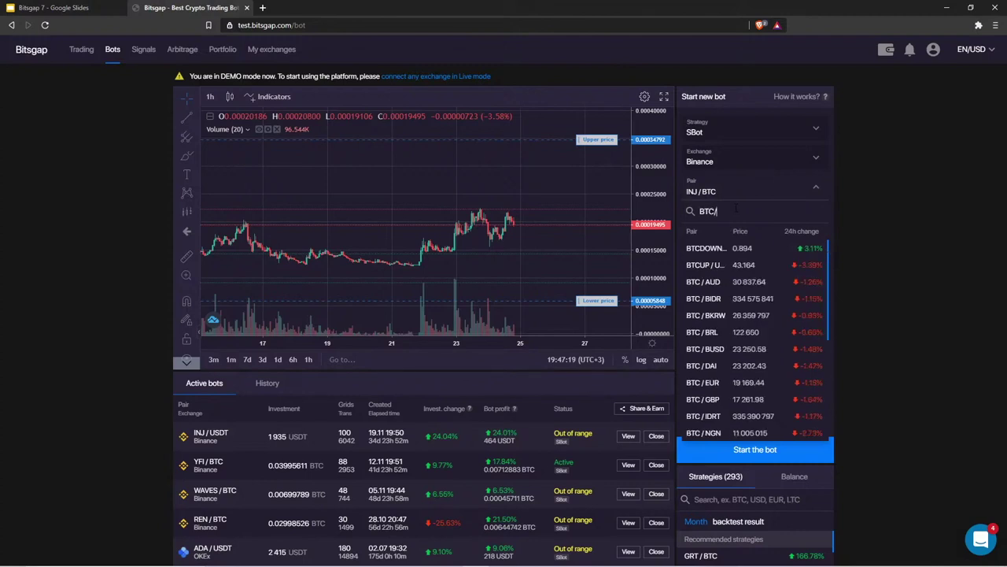
{"action": "type", "text": "USDT"}
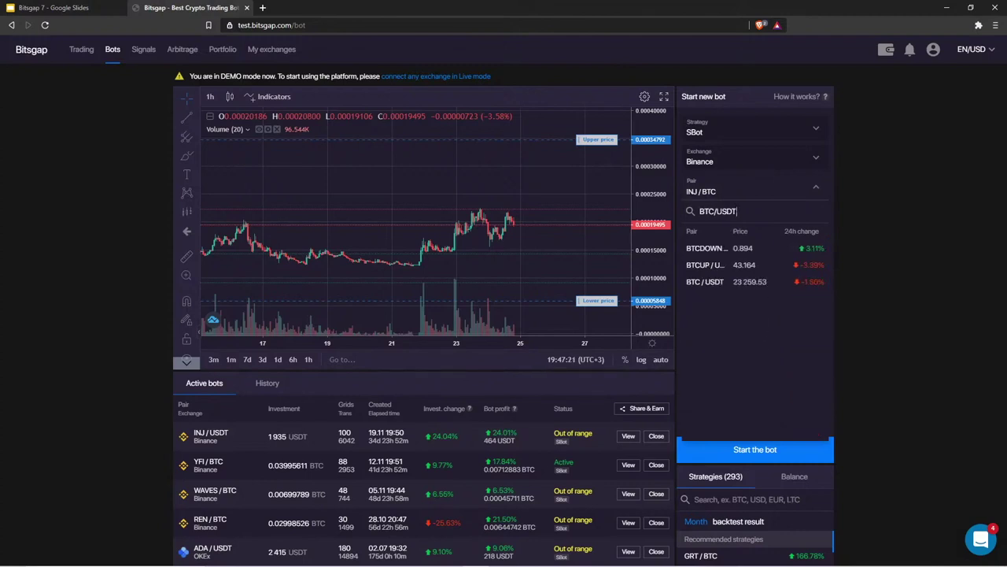
Search the trading pairs for BTC/TUSD
{"action": "key", "text": "BackSpace"}
{"action": "key", "text": "BackSpace"}
{"action": "key", "text": "BackSpace"}
{"action": "key", "text": "BackSpace"}
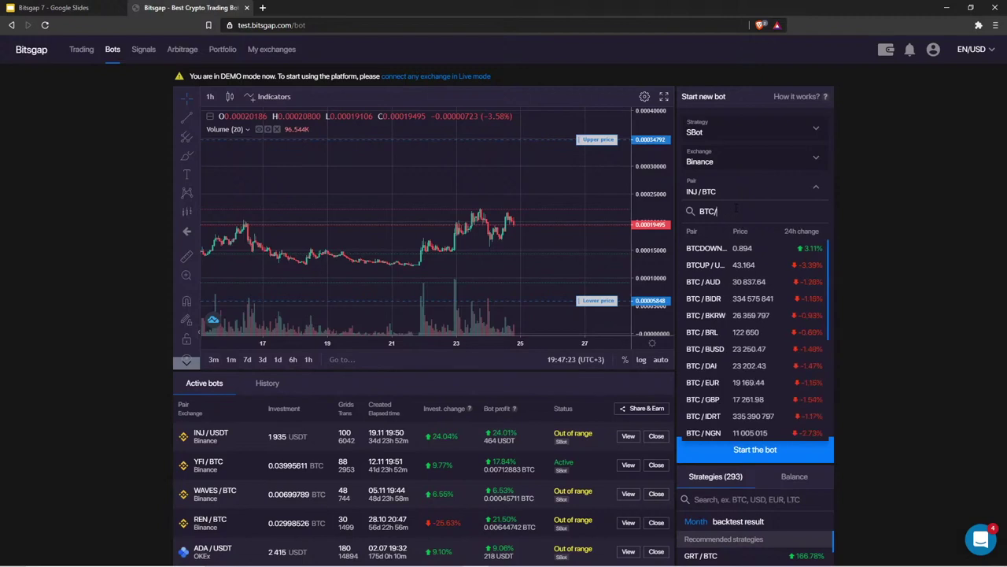
{"action": "type", "text": "TUSD"}
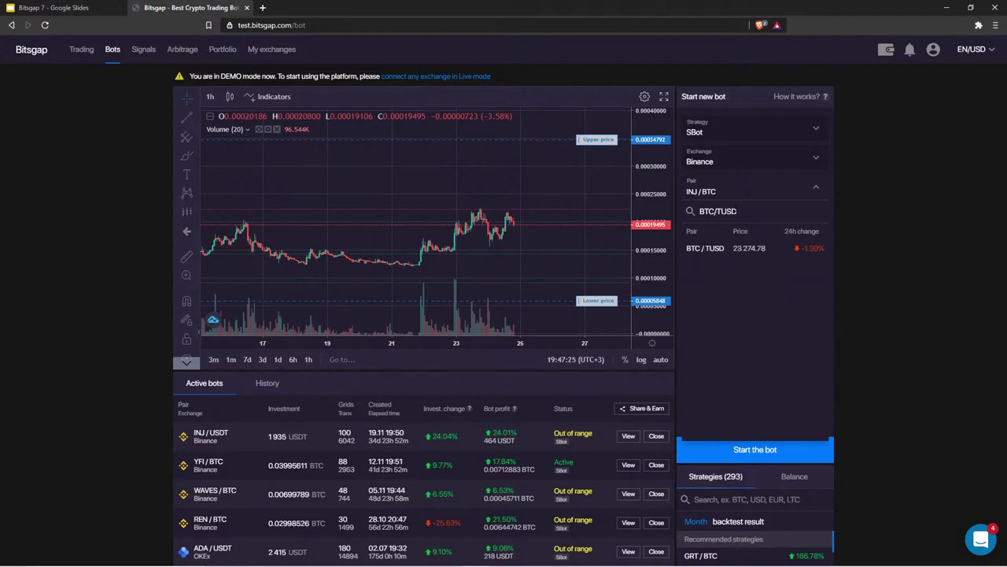
Search the trading pairs for BTC/USDC
{"action": "key", "text": "BackSpace"}
{"action": "key", "text": "BackSpace"}
{"action": "key", "text": "BackSpace"}
{"action": "key", "text": "BackSpace"}
{"action": "type", "text": "USD"}
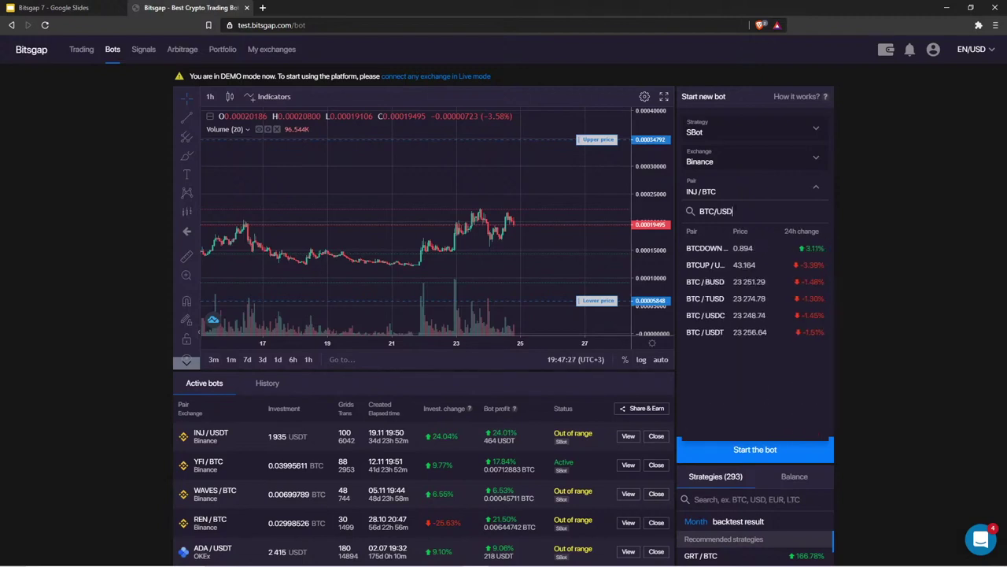
{"action": "type", "text": "C"}
Shorten the pair search to BTC/U and select BTC/USDC as the new bot's pair
{"action": "key", "text": "BackSpace"}
{"action": "key", "text": "BackSpace"}
{"action": "key", "text": "BackSpace"}
{"action": "key", "text": "BackSpace"}
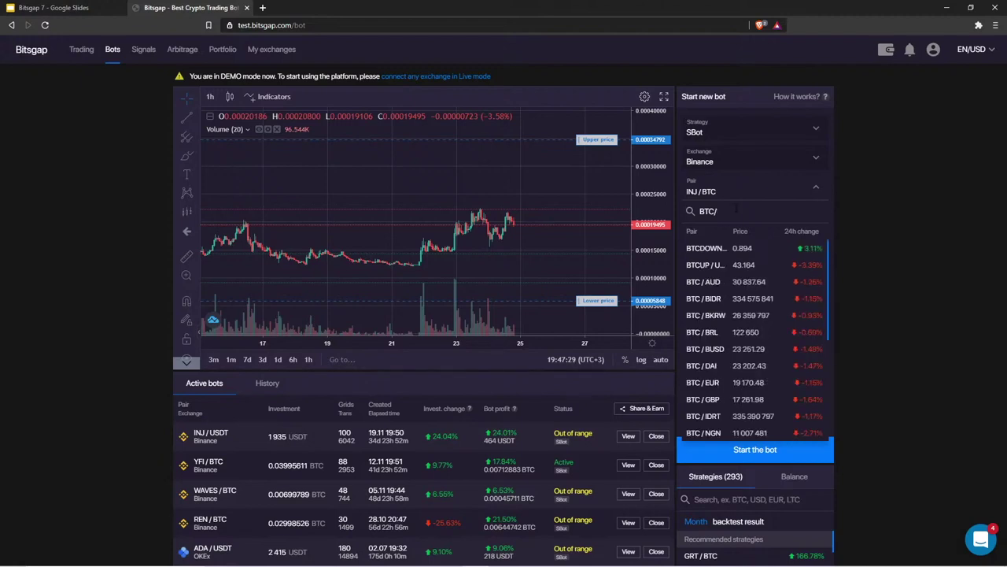
{"action": "type", "text": "U"}
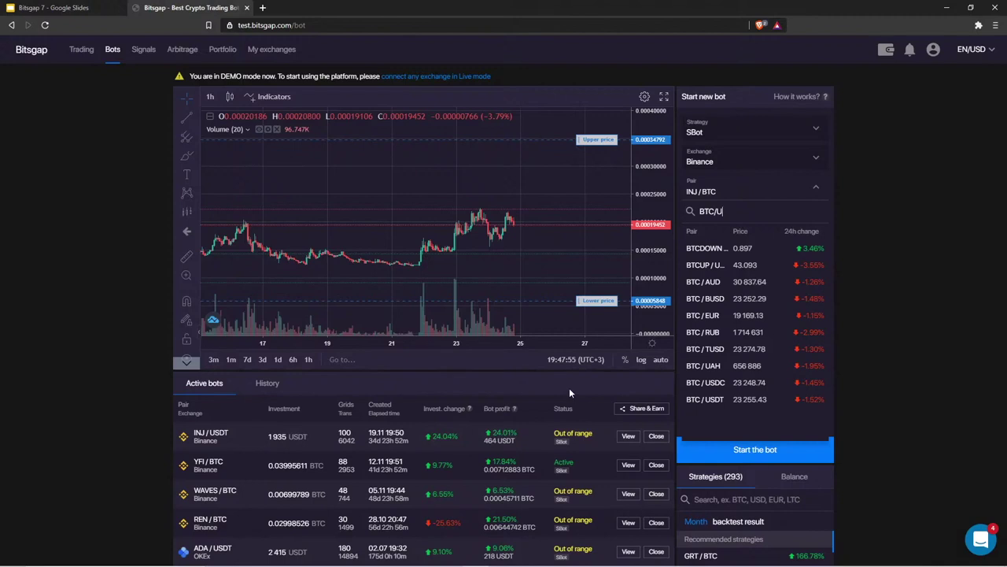
{"action": "left_click", "coordinate": [731, 387]}
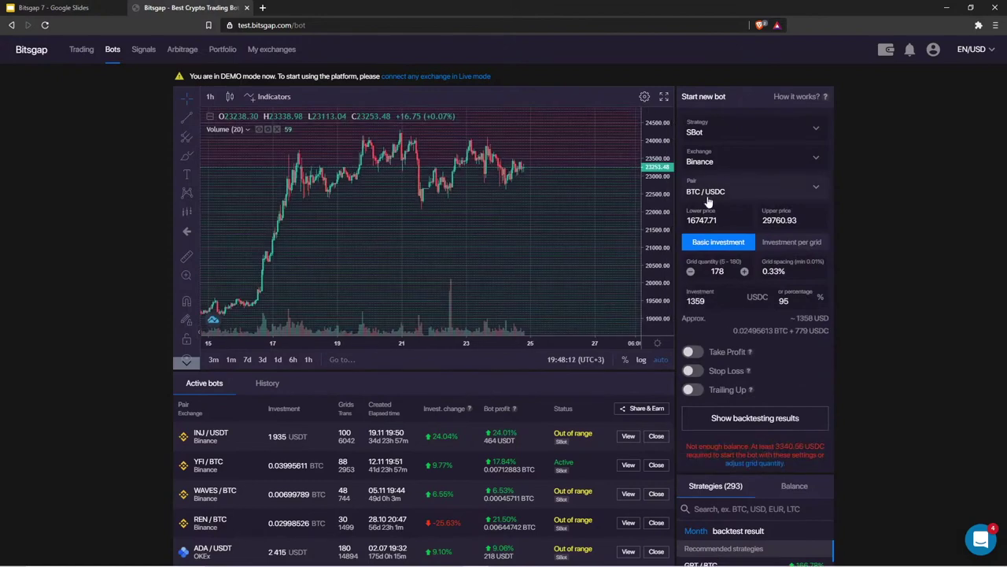
Set the BTC/USDC bot's price range to about 22004.84–28652.1 on the chart and its grid quantity to 100
{"action": "left_click_drag", "start_coordinate": [604, 271], "coordinate": [606, 218]}
{"action": "left_click_drag", "start_coordinate": [602, 136], "coordinate": [603, 136]}
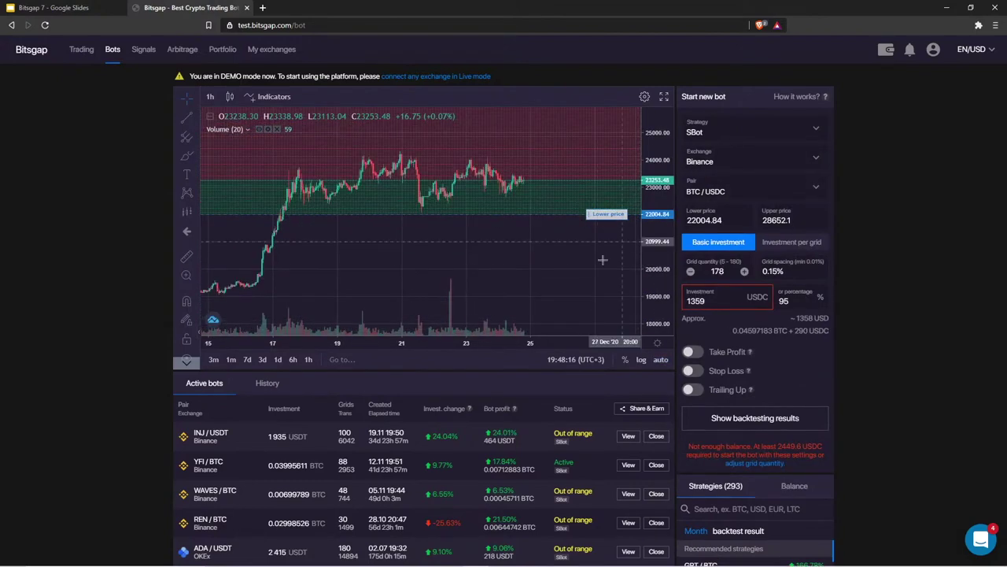
{"action": "type", "text": "100"}
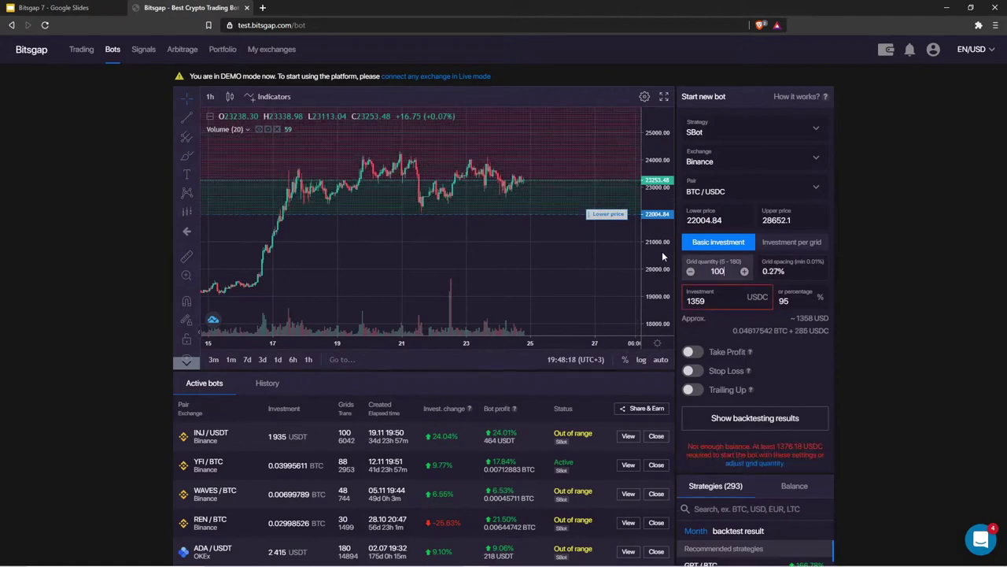
Set the BTC/USDC bot's investment to 500 USDC
{"action": "key", "text": "Tab"}
{"action": "type", "text": "500"}
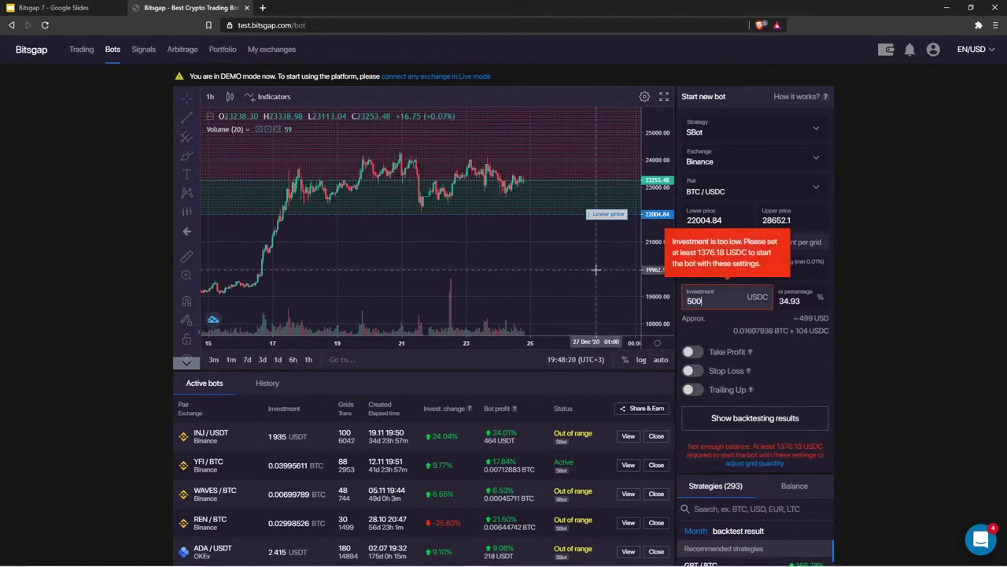
Search for BTC/TUSD, choose it as the new bot's pair and set its grid quantity to 40
{"action": "left_click", "coordinate": [718, 196]}
{"action": "type", "text": "BTC/U"}
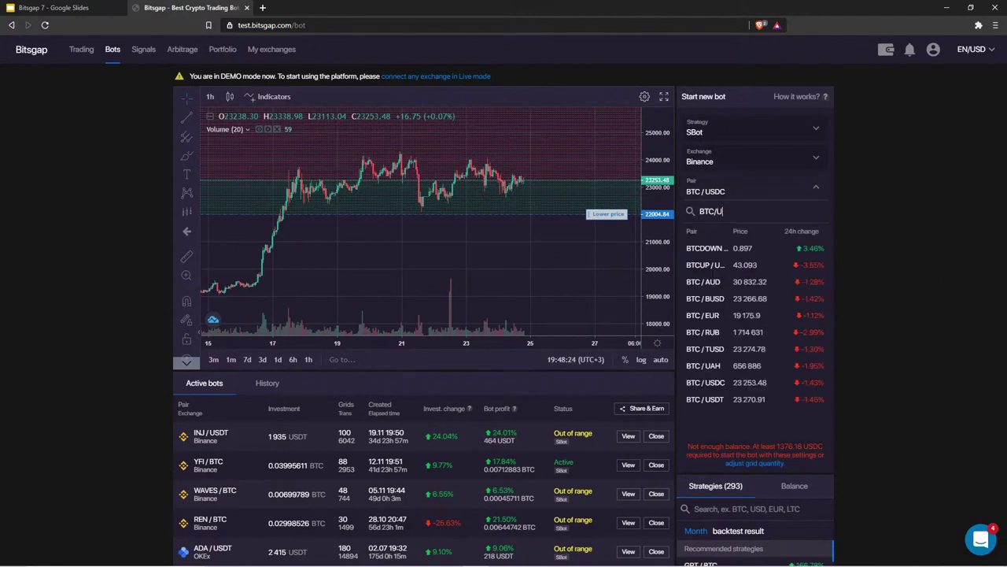
{"action": "key", "text": "BackSpace"}
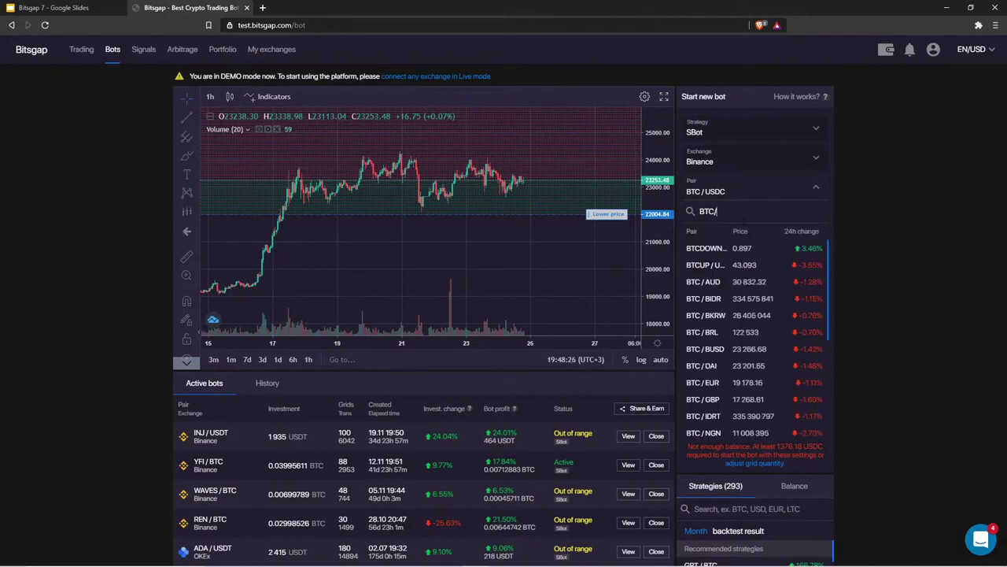
{"action": "type", "text": "TUSD"}
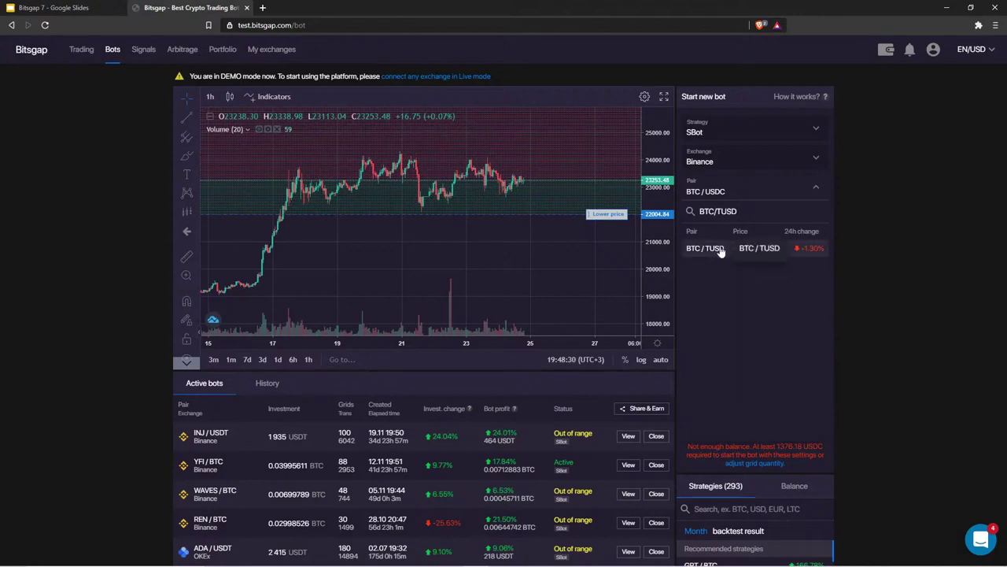
{"action": "left_click", "coordinate": [719, 248]}
{"action": "double_click", "coordinate": [717, 270]}
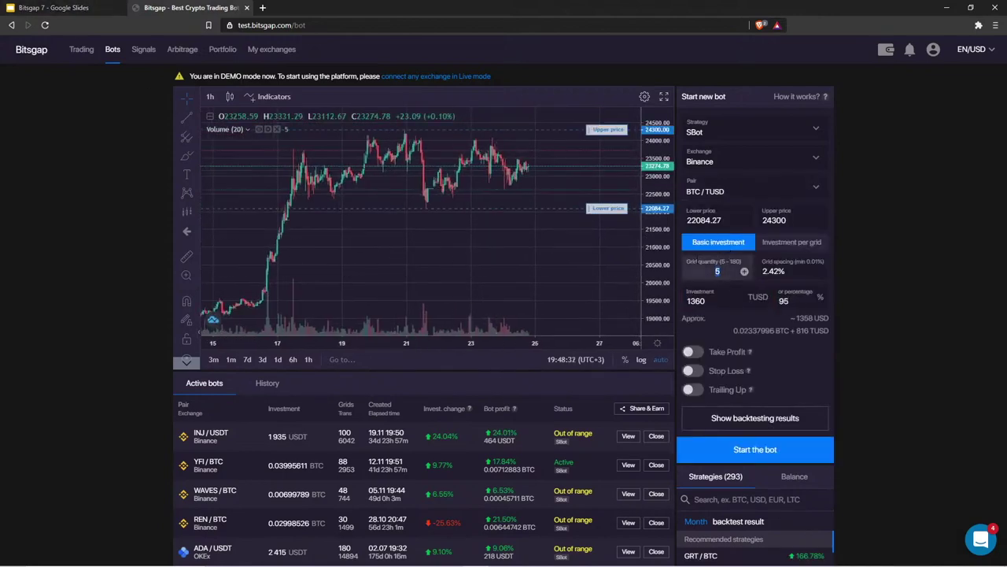
{"action": "type", "text": "40"}
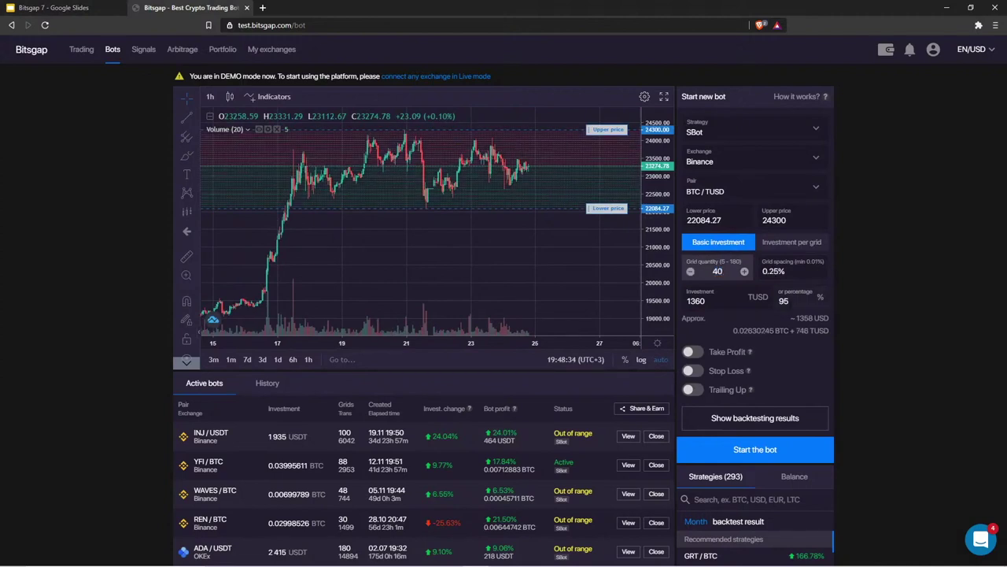
Set the BTC/TUSD bot's investment to 1000 TUSD and raise its upper price on the chart to about 25073.43
{"action": "left_click", "coordinate": [706, 301]}
{"action": "key", "text": "BackSpace"}
{"action": "key", "text": "BackSpace"}
{"action": "key", "text": "BackSpace"}
{"action": "key", "text": "BackSpace"}
{"action": "type", "text": "1000"}
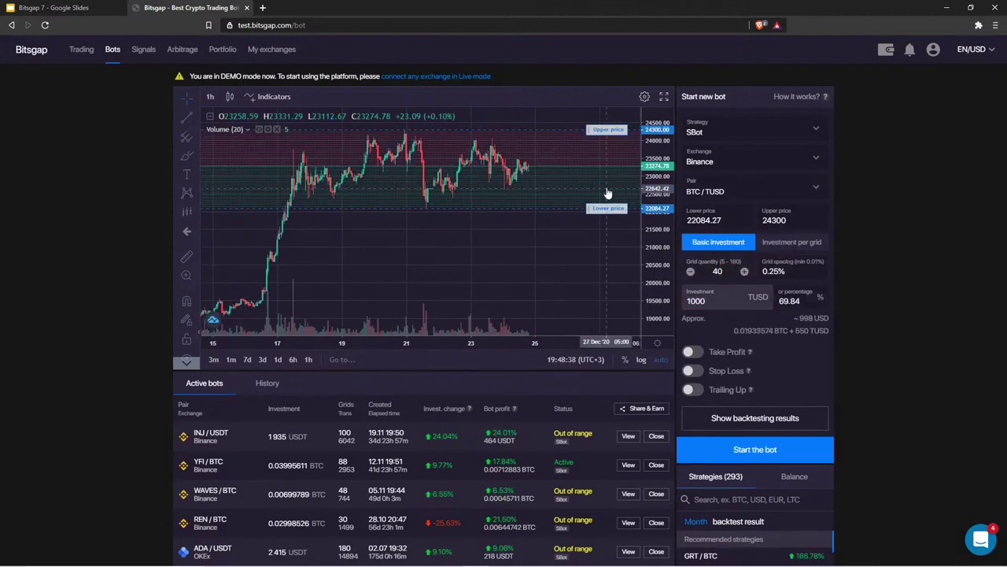
{"action": "left_click_drag", "start_coordinate": [653, 291], "coordinate": [650, 224]}
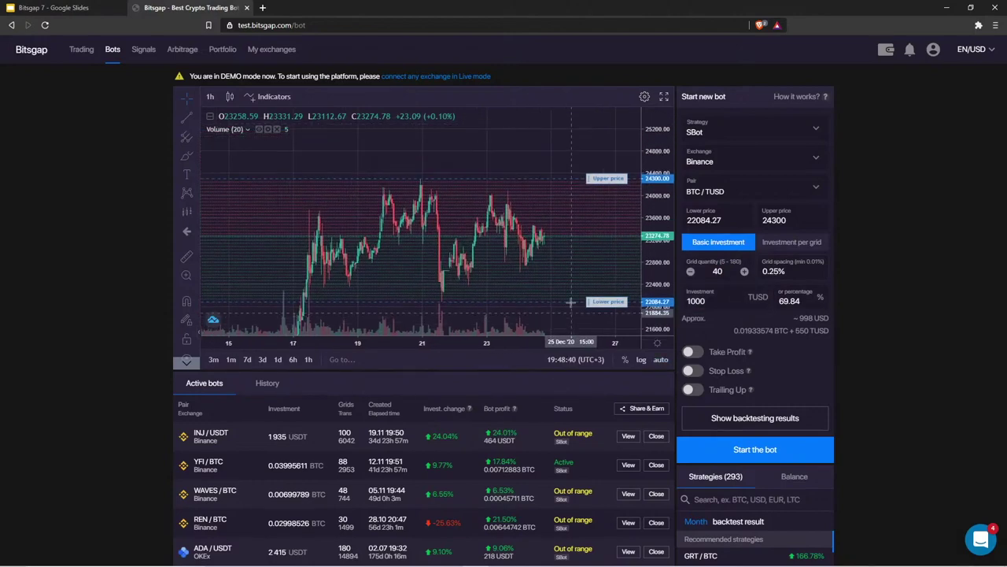
{"action": "left_click_drag", "start_coordinate": [606, 179], "coordinate": [594, 138]}
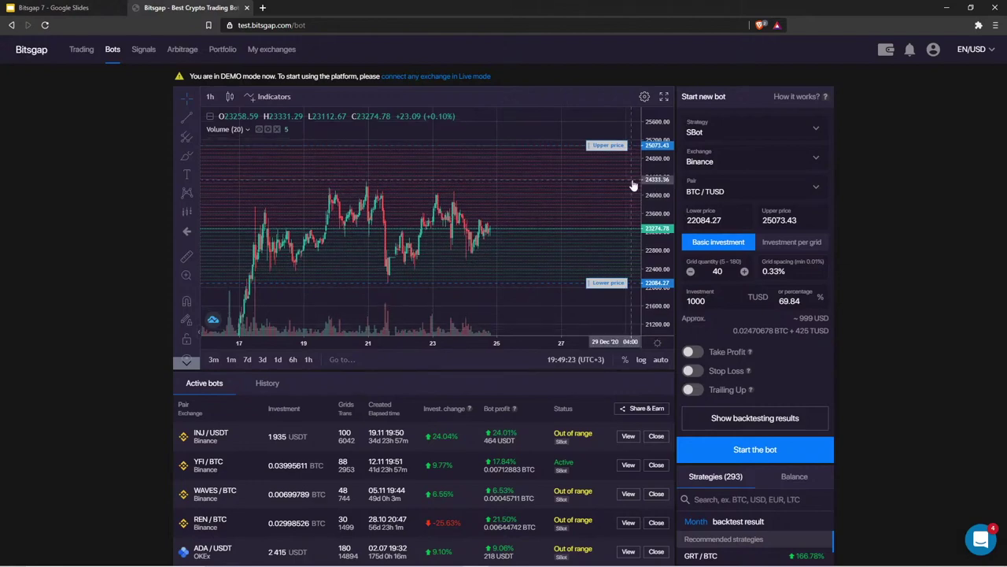
{"action": "left_click", "coordinate": [740, 197]}
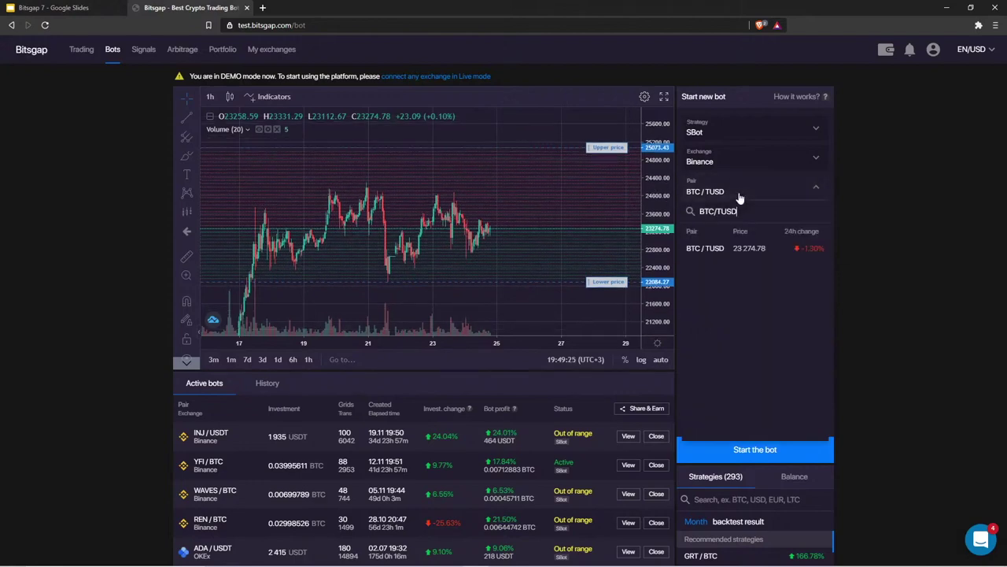
{"action": "left_click", "coordinate": [738, 197]}
{"action": "left_click", "coordinate": [737, 196]}
{"action": "left_click", "coordinate": [723, 198]}
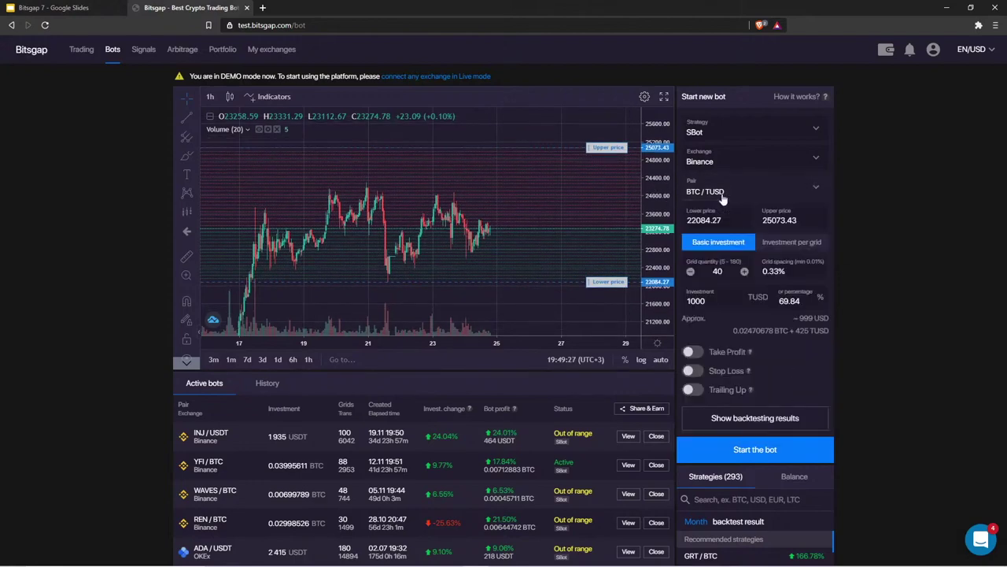
{"action": "left_click", "coordinate": [722, 197]}
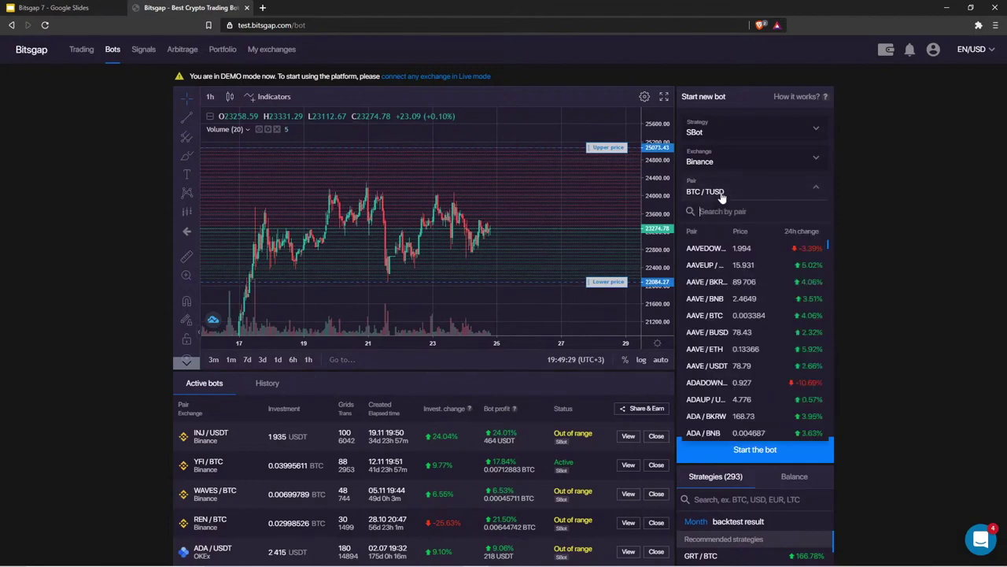
{"action": "left_click", "coordinate": [722, 196]}
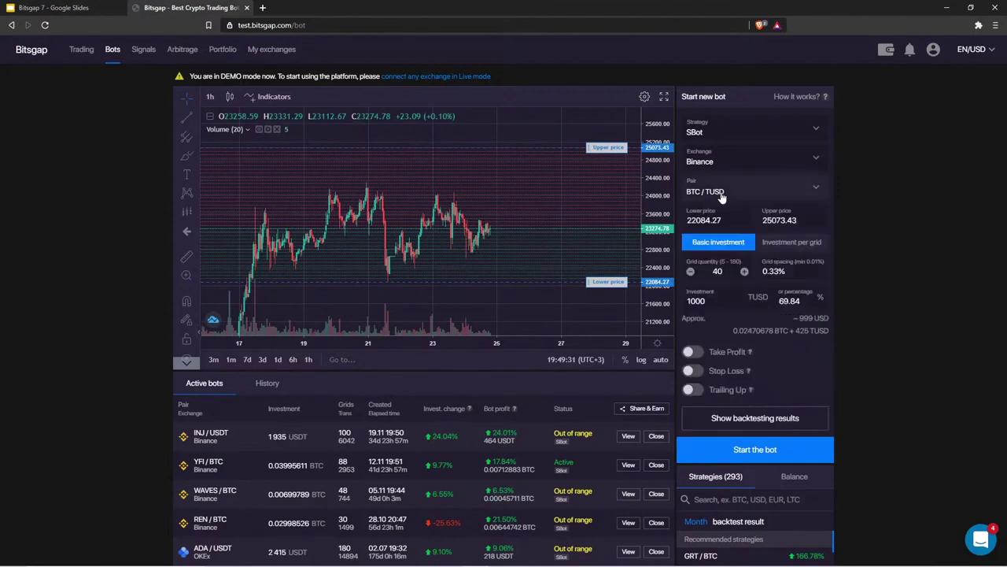
{"action": "left_click", "coordinate": [722, 197]}
{"action": "left_click", "coordinate": [722, 197]}
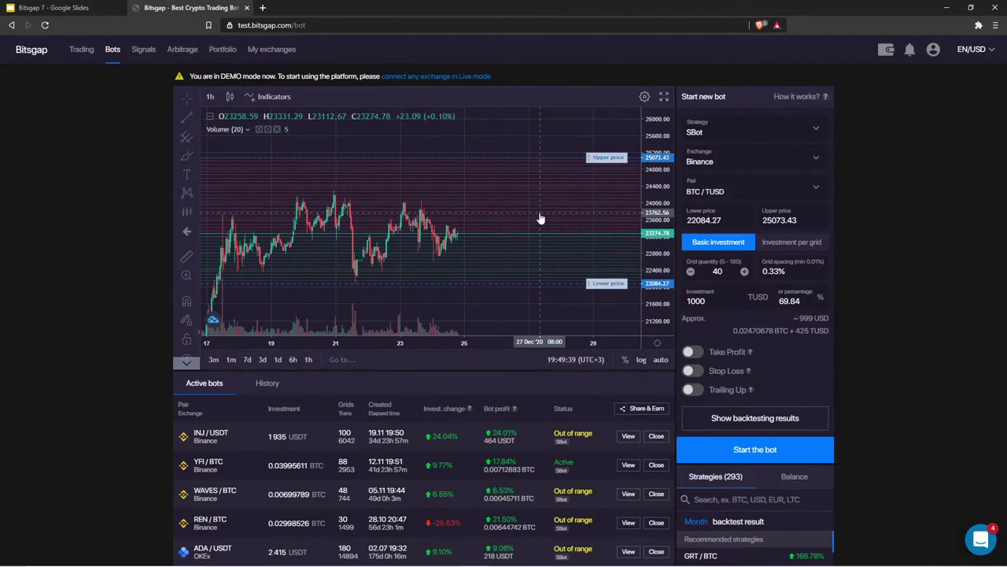
Raise the BTC/TUSD bot's upper price on the chart to about 28039.12
{"action": "scroll", "coordinate": [540, 218], "scroll_direction": "down", "scroll_amount": 5}
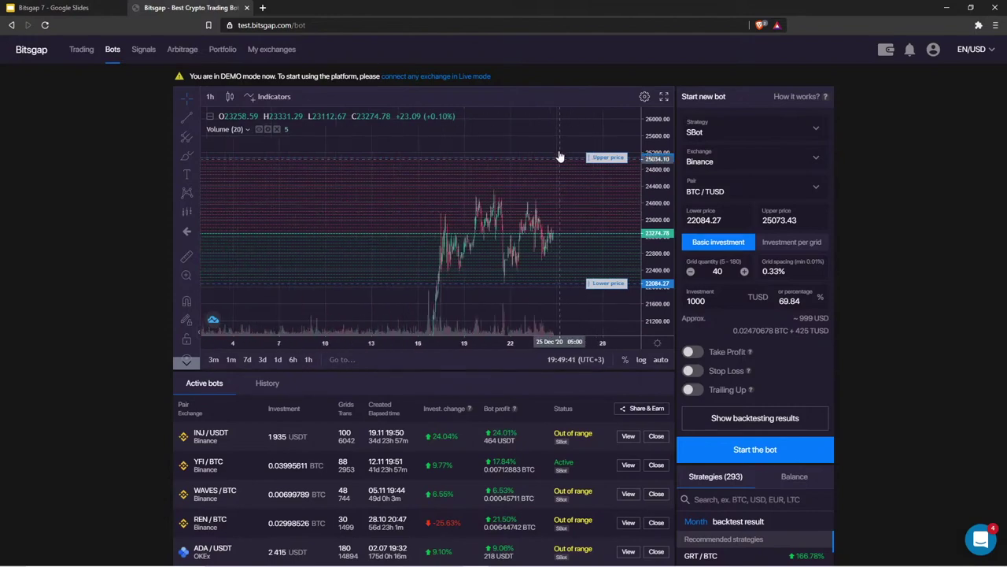
{"action": "left_click_drag", "start_coordinate": [536, 181], "coordinate": [571, 181]}
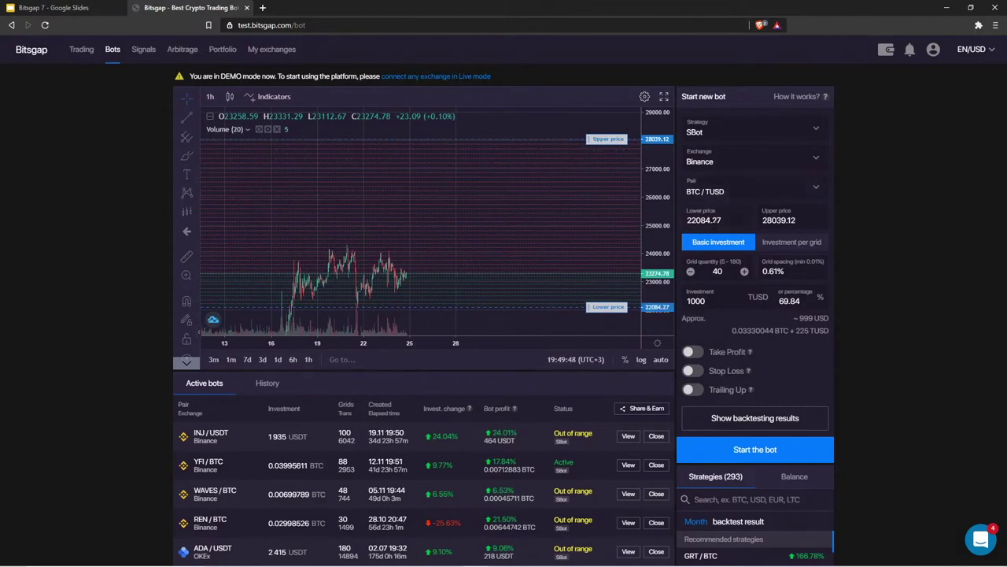
Select BTC/USDT as the new bot's pair and narrow its price range on the chart to about 22027.08–24378.91
{"action": "left_click", "coordinate": [724, 195]}
{"action": "left_click", "coordinate": [729, 195]}
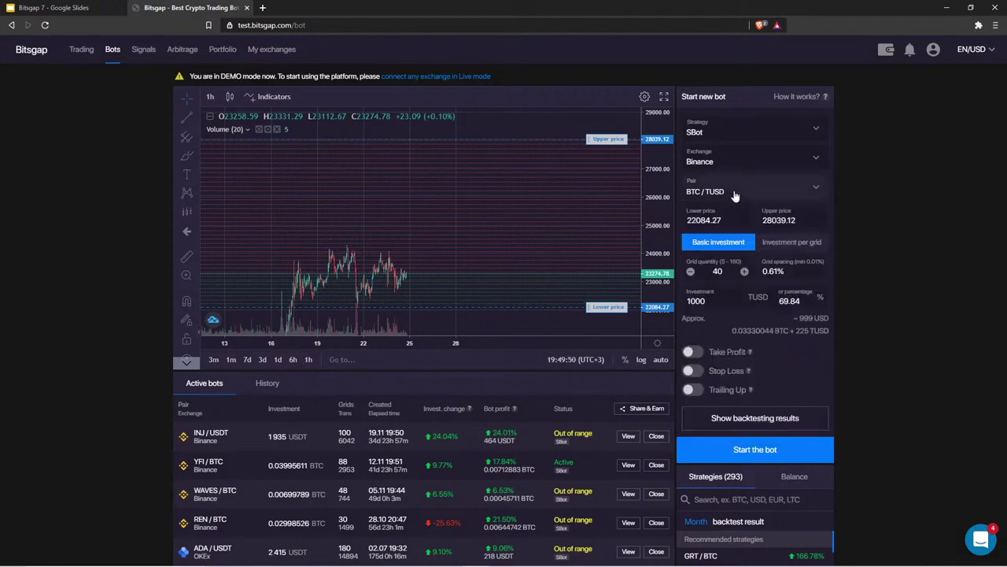
{"action": "left_click", "coordinate": [725, 193]}
{"action": "type", "text": "BTC/USDT"}
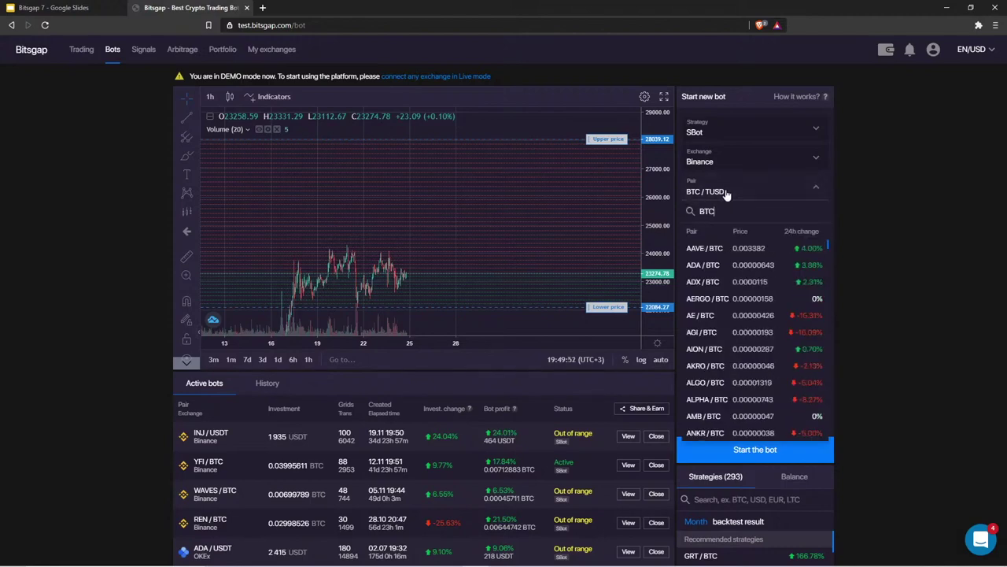
{"action": "left_click", "coordinate": [720, 281]}
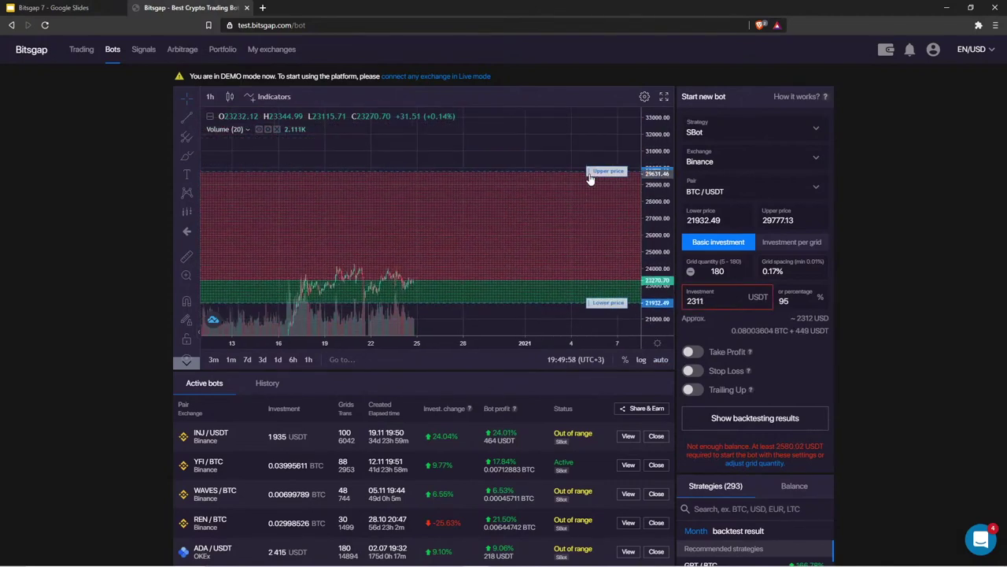
{"action": "left_click_drag", "start_coordinate": [604, 173], "coordinate": [608, 264]}
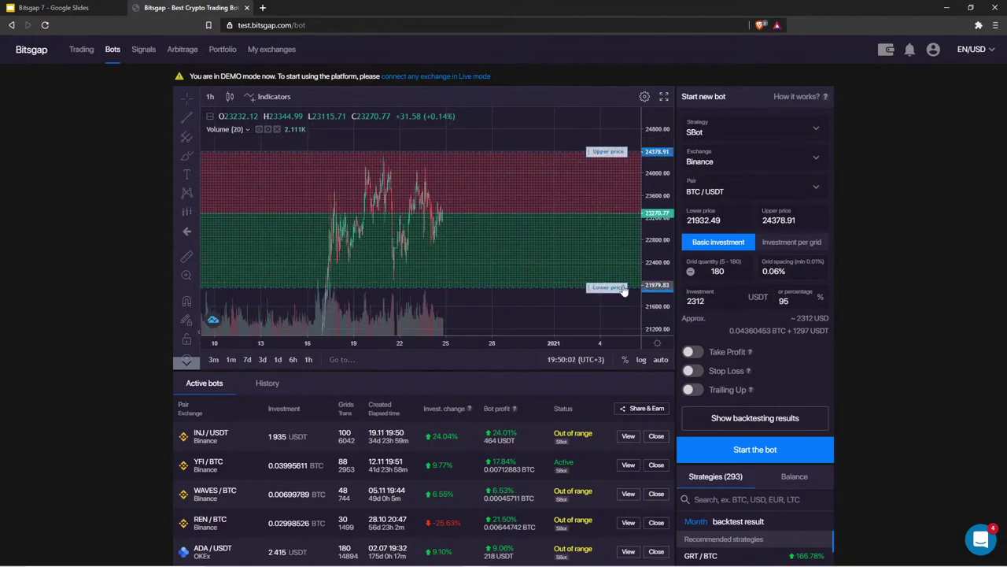
{"action": "left_click_drag", "start_coordinate": [622, 288], "coordinate": [622, 281]}
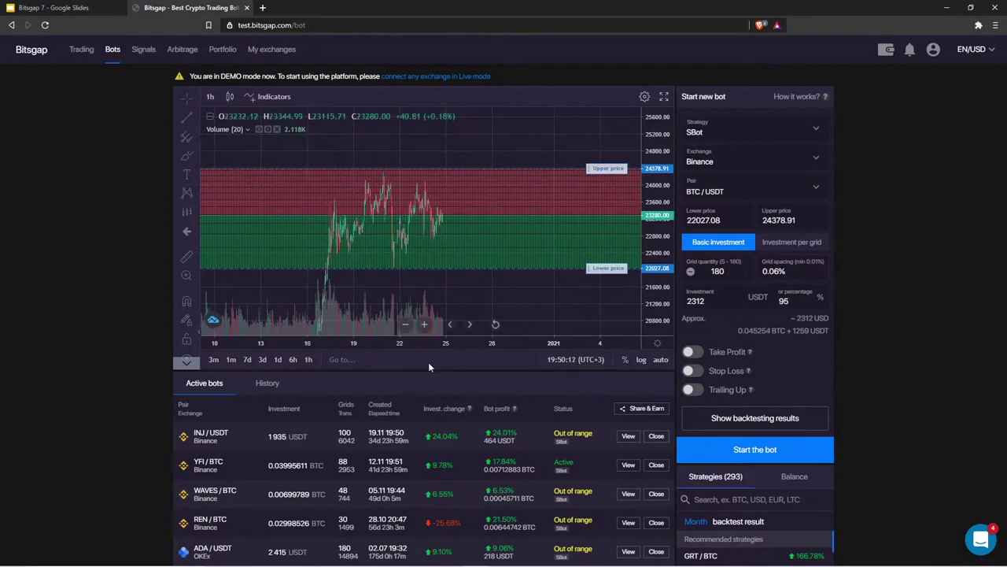
Open the BTC/USDT bot's backtesting results and examine the simulated trades on the price chart
{"action": "scroll", "coordinate": [428, 363], "scroll_direction": "down", "scroll_amount": 2}
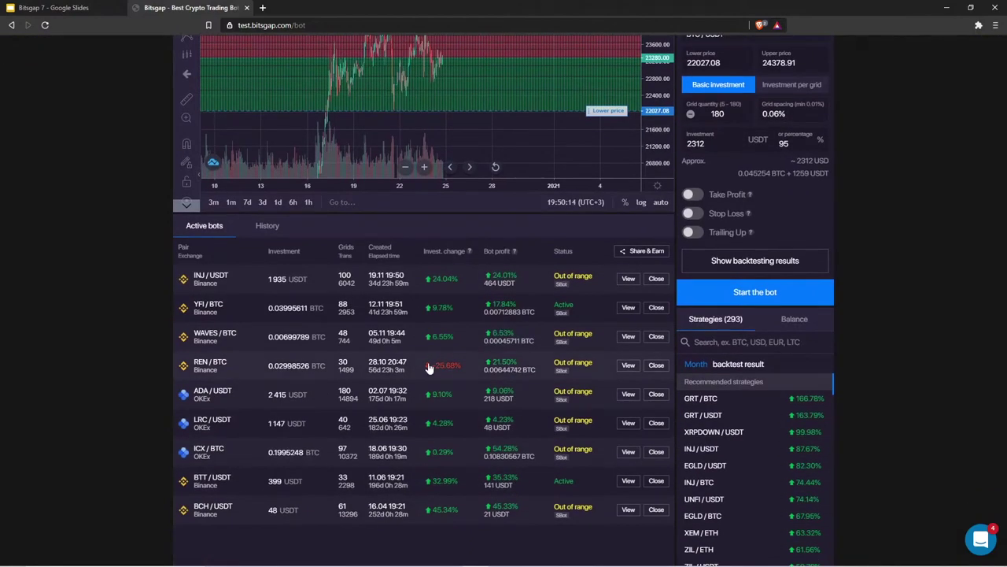
{"action": "left_click", "coordinate": [749, 263]}
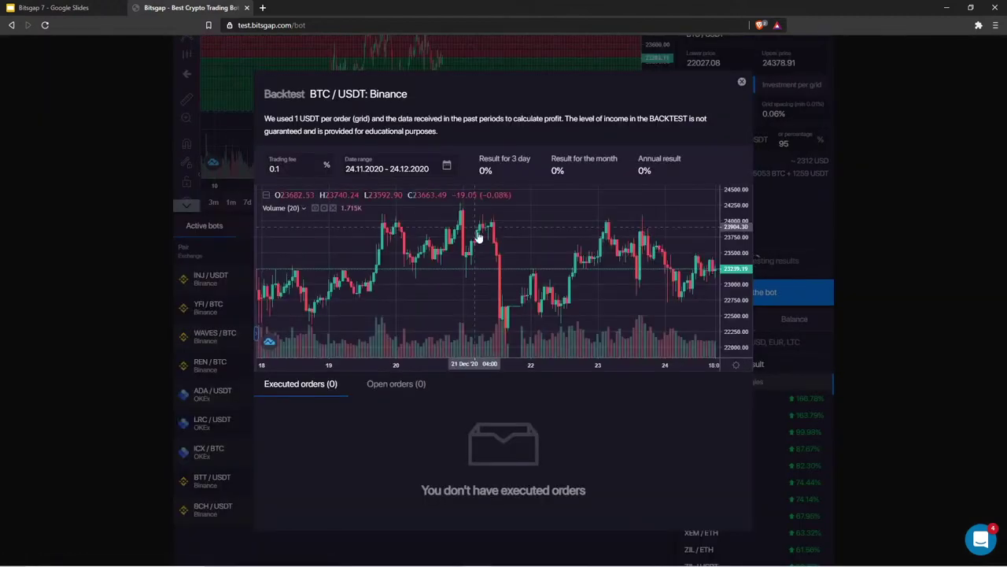
{"action": "left_click_drag", "start_coordinate": [522, 228], "coordinate": [478, 222]}
{"action": "scroll", "coordinate": [478, 222], "scroll_direction": "down", "scroll_amount": 2}
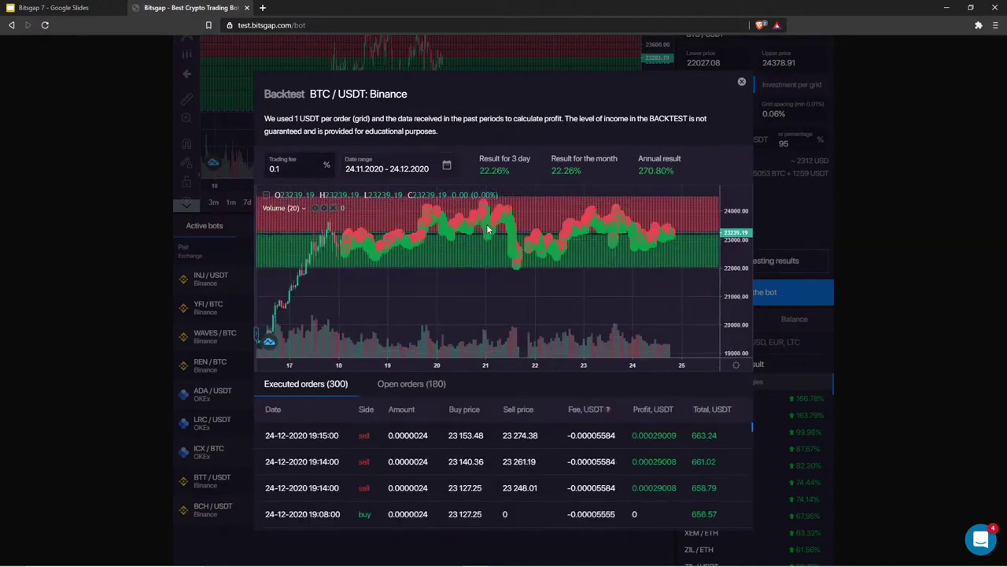
{"action": "scroll", "coordinate": [493, 259], "scroll_direction": "down", "scroll_amount": 2}
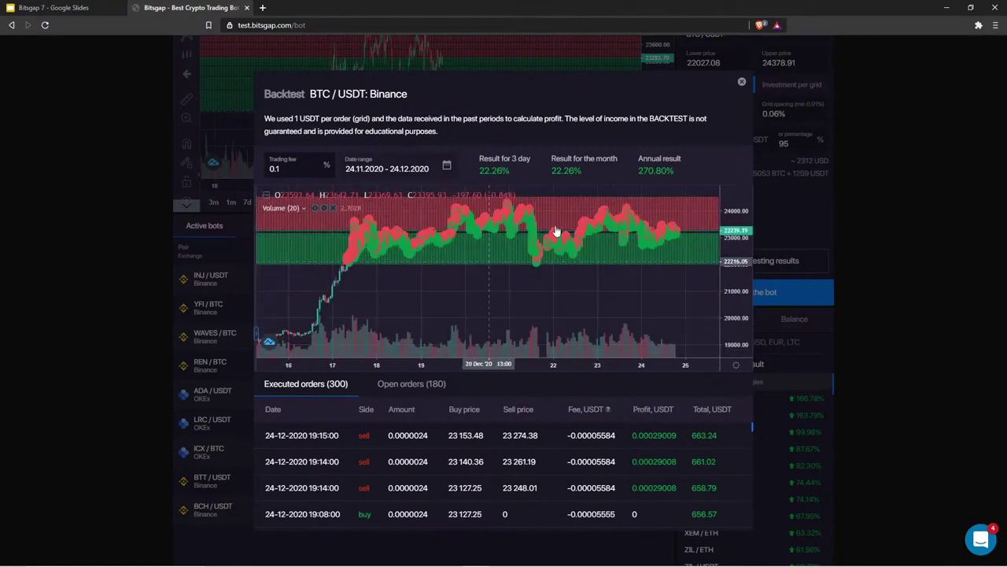
{"action": "scroll", "coordinate": [622, 236], "scroll_direction": "up", "scroll_amount": 2}
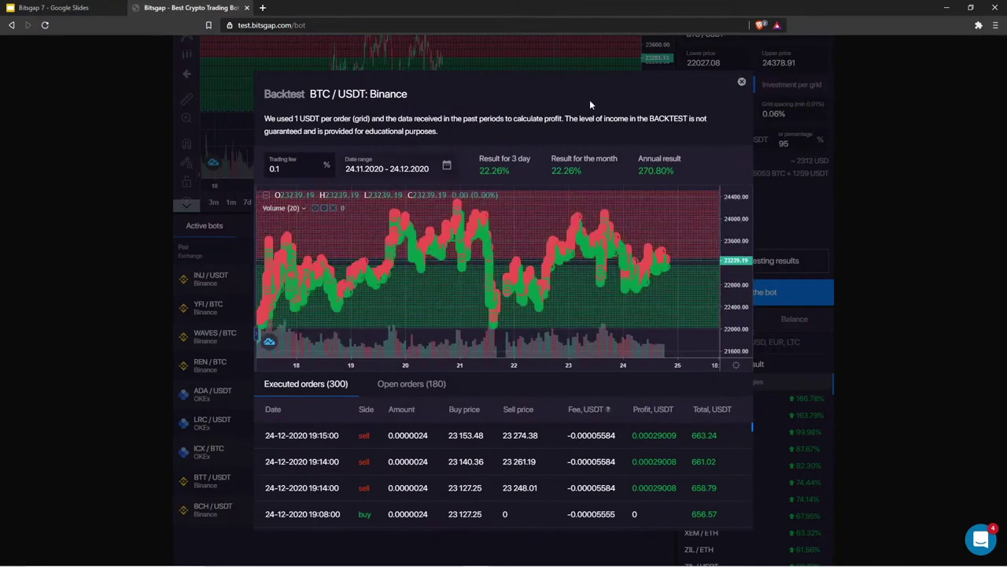
{"action": "left_click_drag", "start_coordinate": [309, 94], "coordinate": [347, 94]}
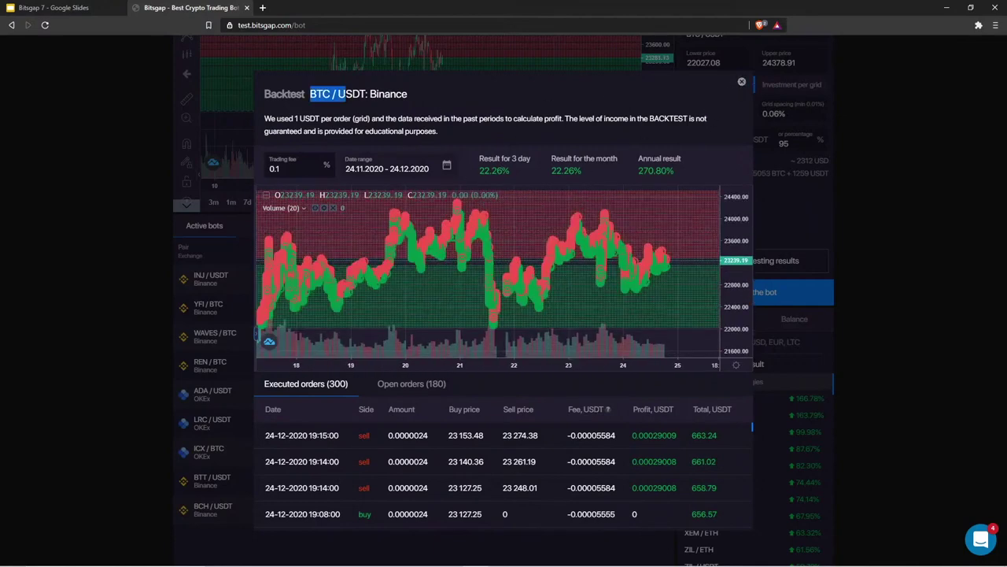
{"action": "left_click", "coordinate": [383, 112]}
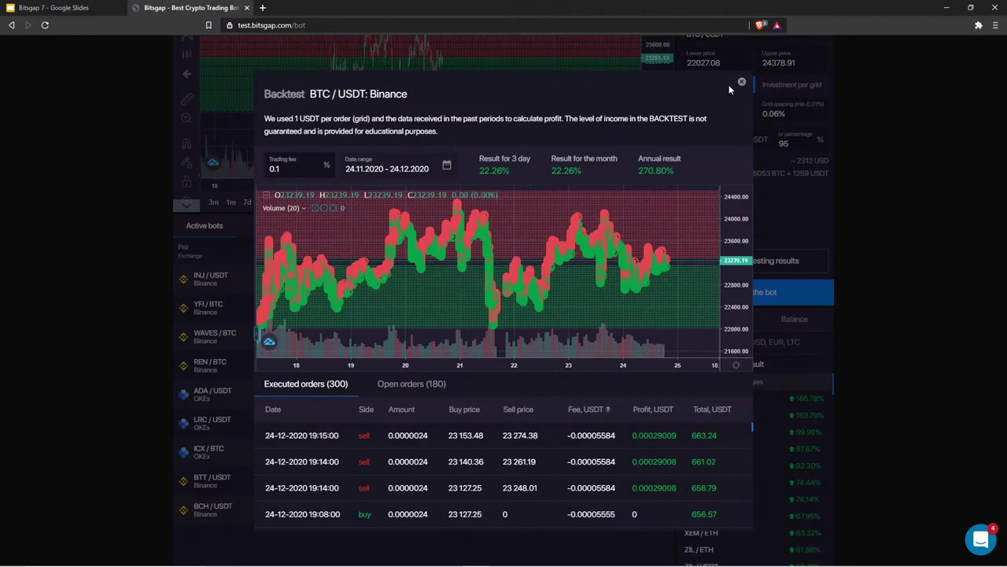